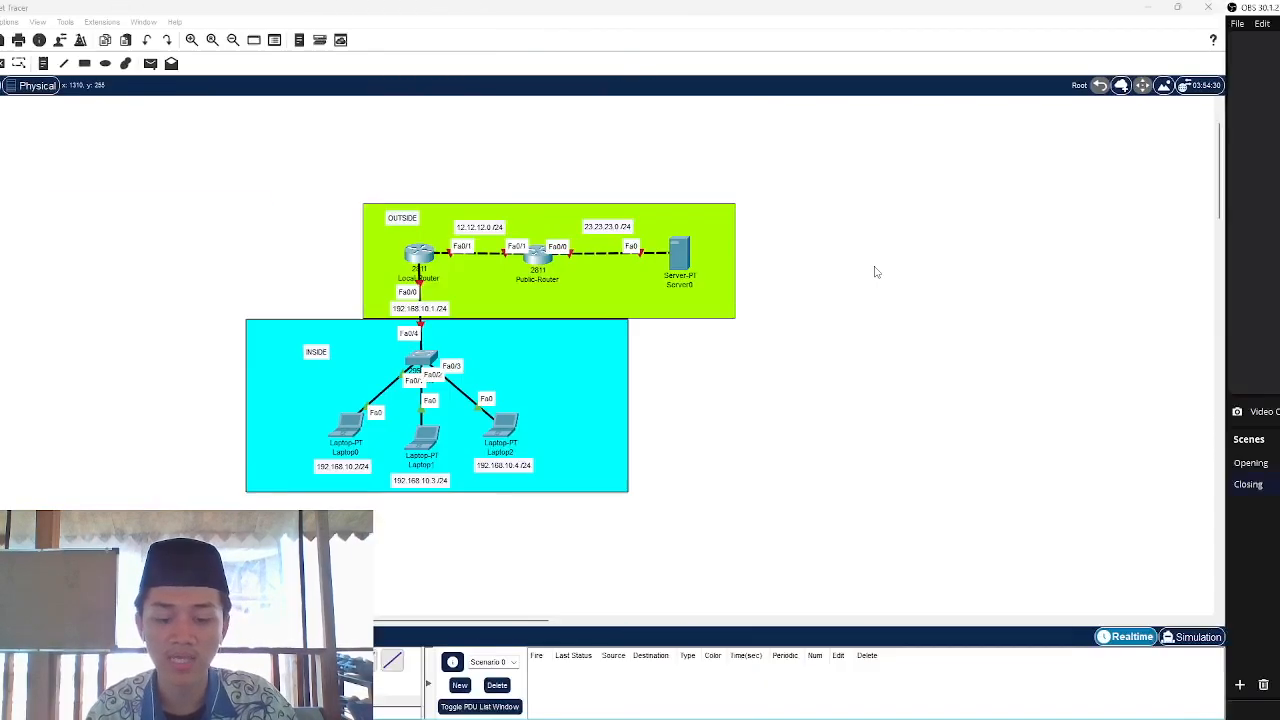
Marquee-select the OUTSIDE devices, INSIDE laptops and OUTSIDE routers to point out each area
{"action": "left_click_drag", "start_coordinate": [651, 162], "coordinate": [770, 319]}
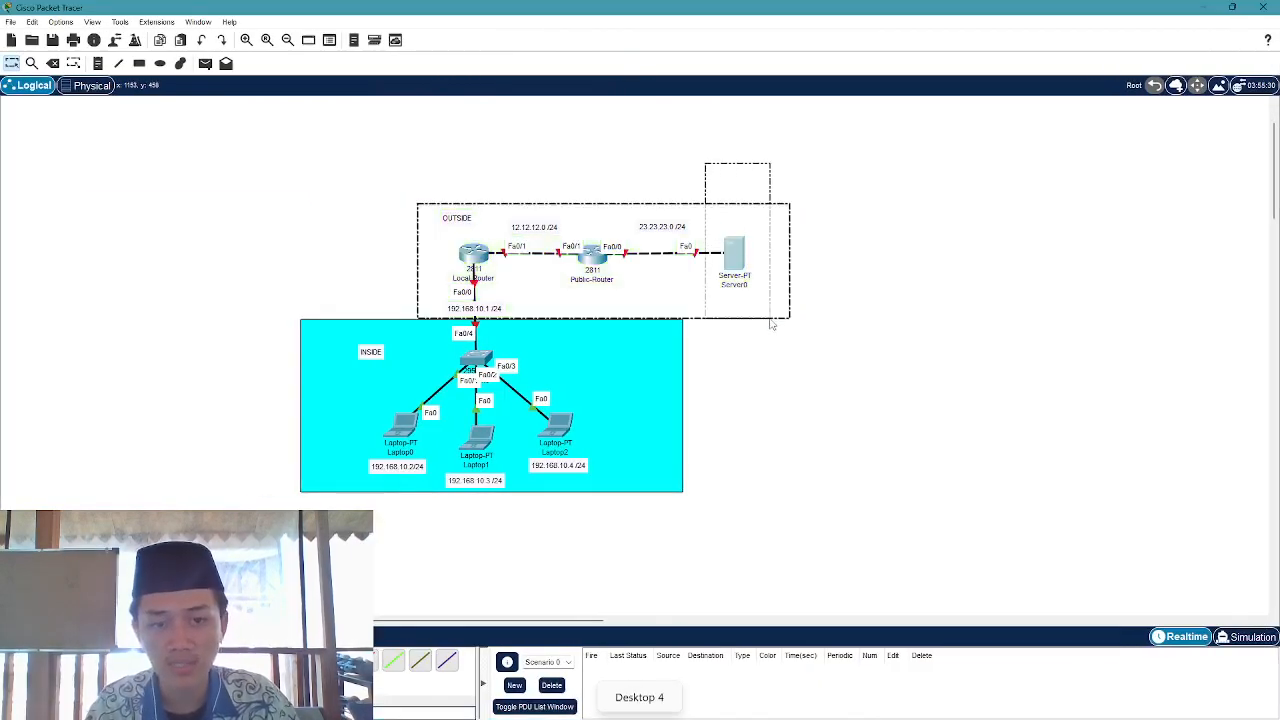
{"action": "left_click", "coordinate": [855, 296]}
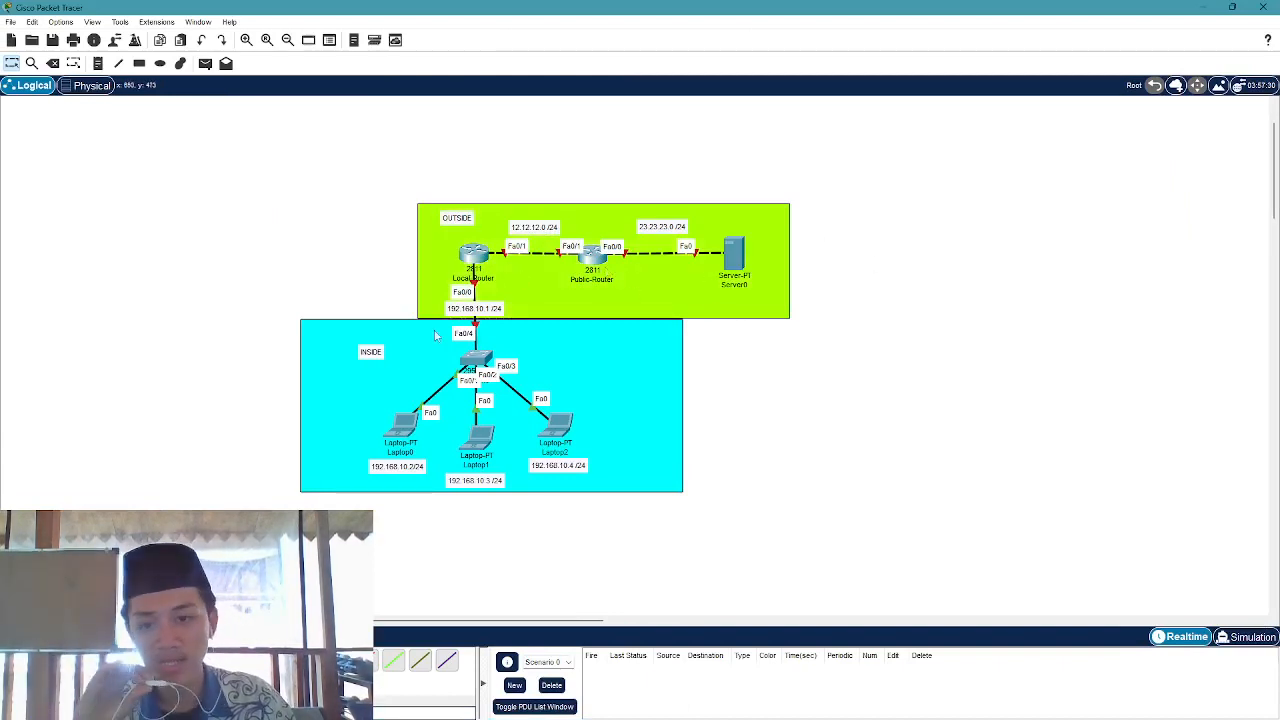
{"action": "left_click_drag", "start_coordinate": [266, 418], "coordinate": [236, 446]}
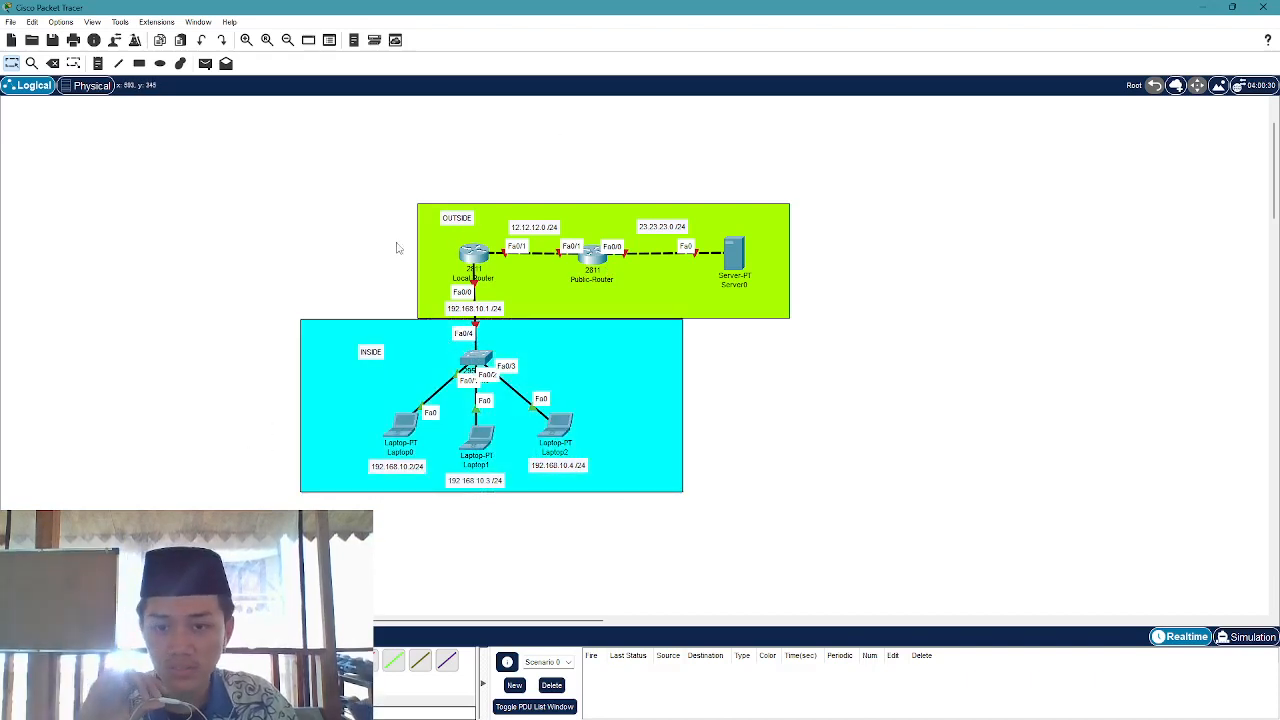
{"action": "left_click_drag", "start_coordinate": [396, 248], "coordinate": [597, 271]}
{"action": "left_click", "coordinate": [358, 234]}
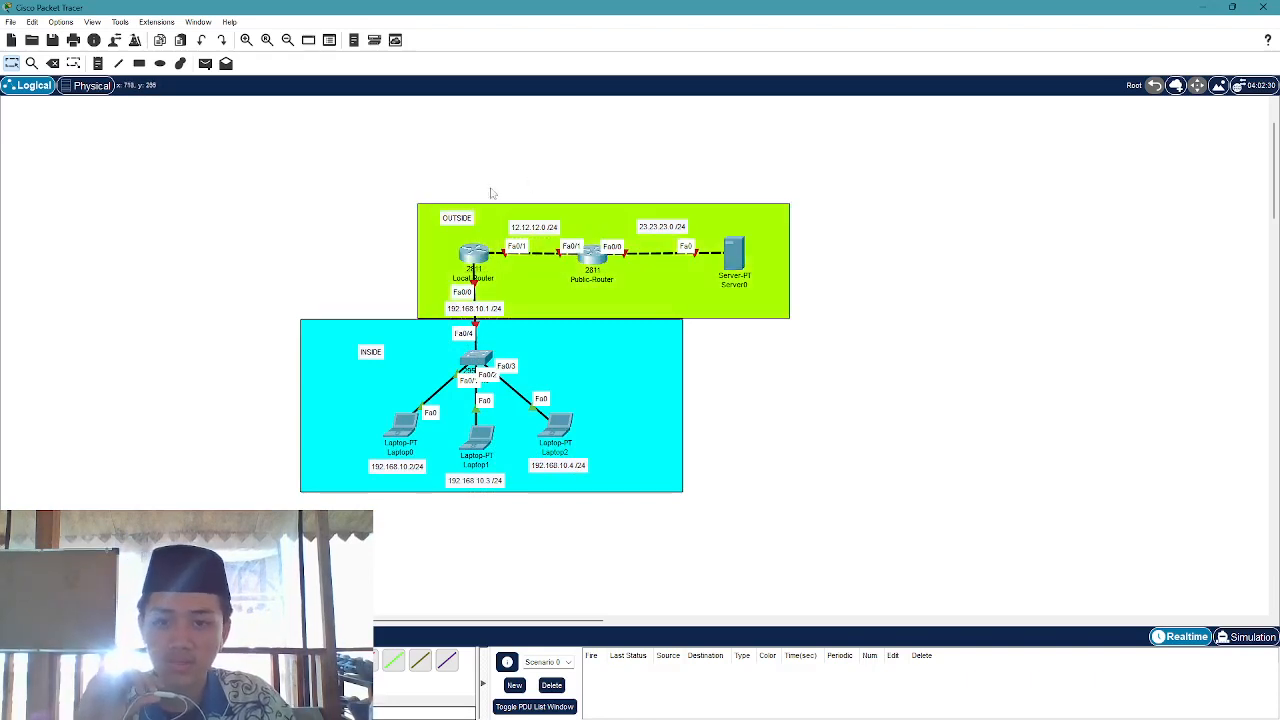
{"action": "mouse_move", "coordinate": [533, 154]}
{"action": "left_mouse_down"}
{"action": "mouse_move", "coordinate": [526, 246]}
{"action": "mouse_move", "coordinate": [533, 151]}
{"action": "left_mouse_up"}
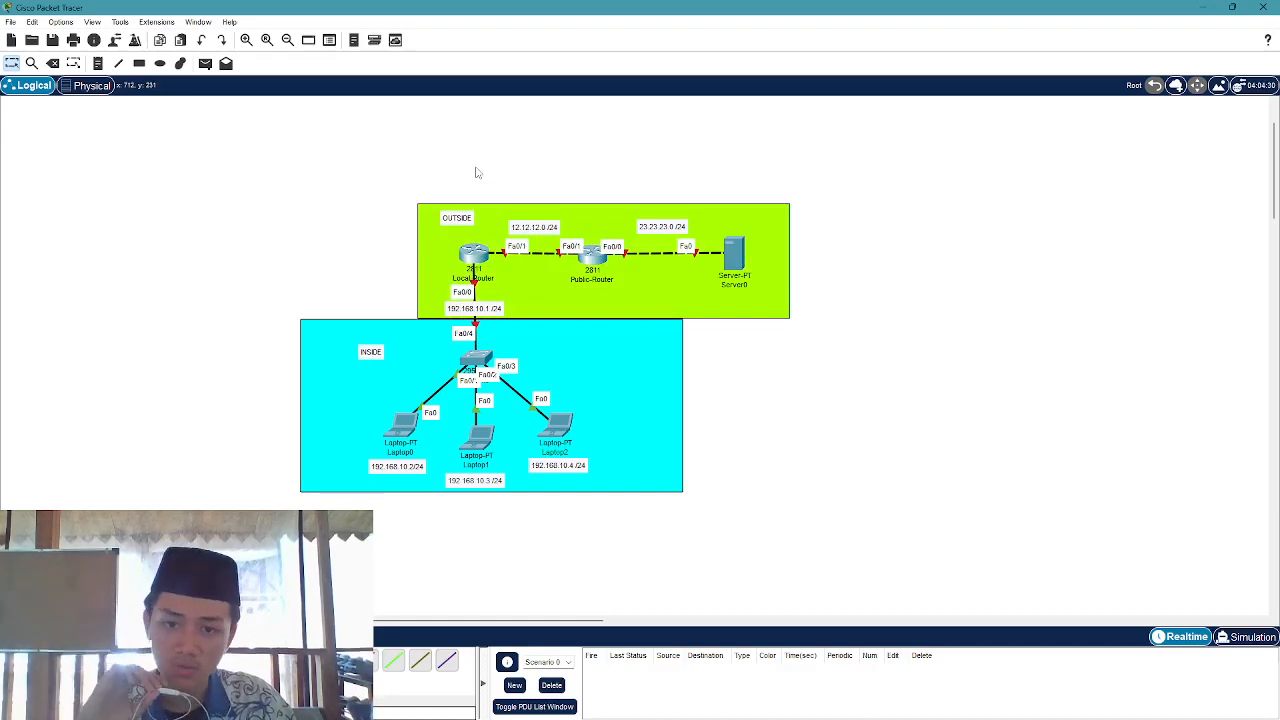
Highlight both routers, both areas and the three INSIDE laptops, then open Local-Router
{"action": "left_click_drag", "start_coordinate": [382, 245], "coordinate": [549, 270]}
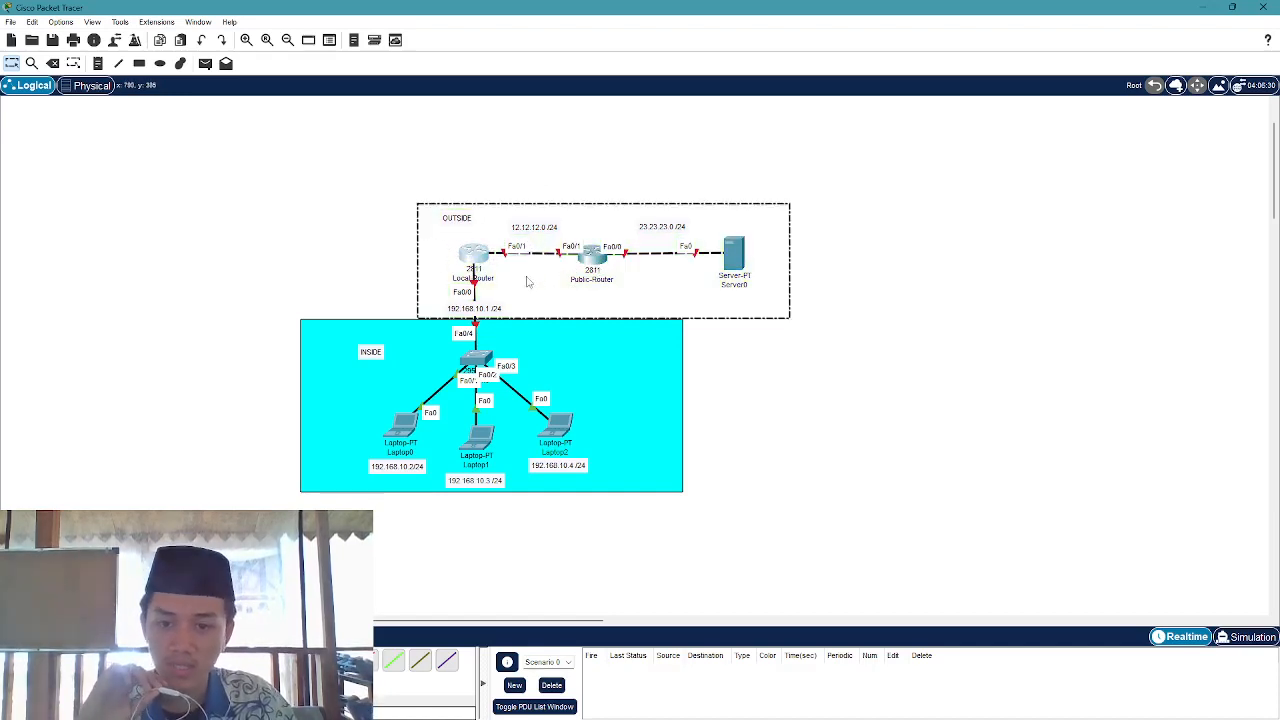
{"action": "left_click", "coordinate": [533, 150]}
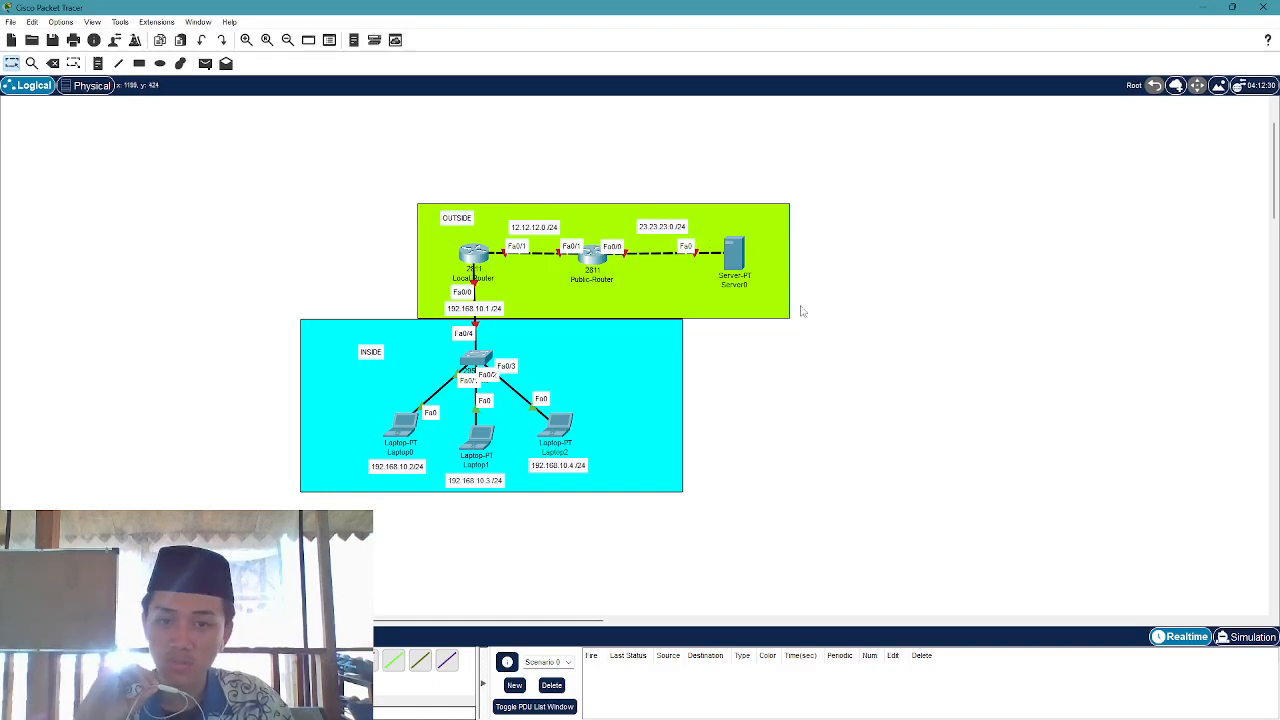
{"action": "left_click_drag", "start_coordinate": [786, 354], "coordinate": [646, 248]}
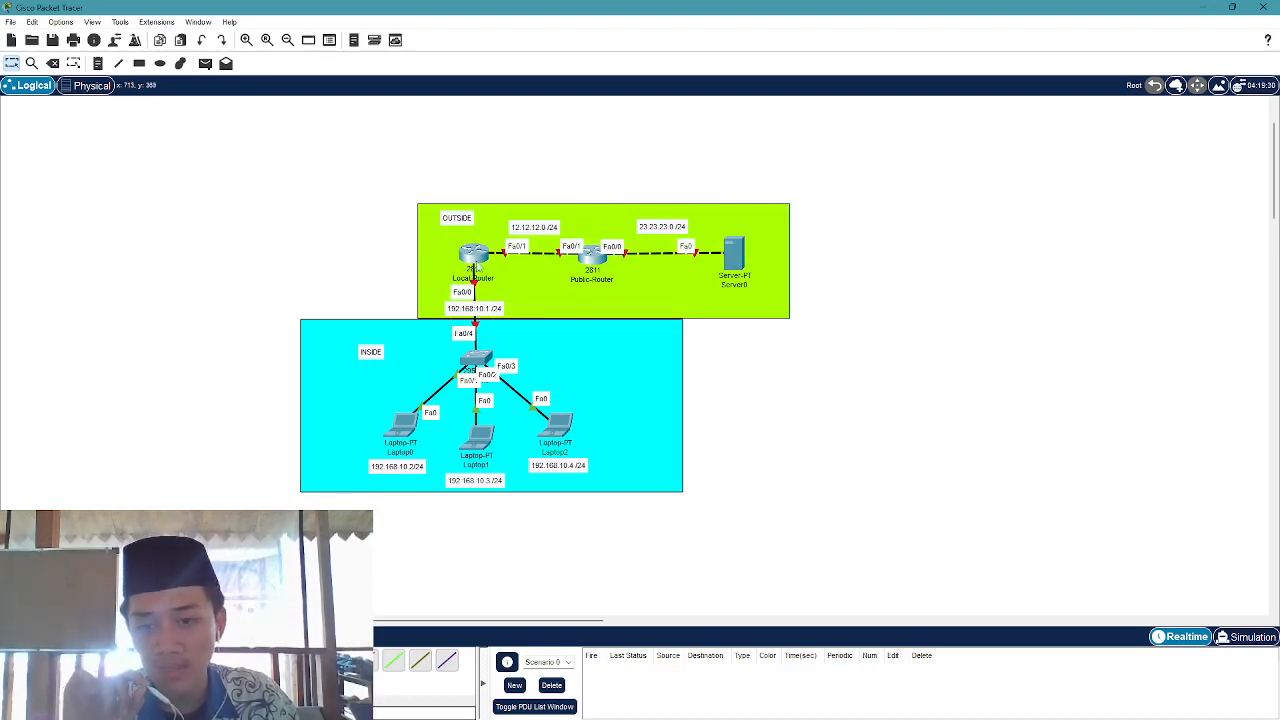
{"action": "left_click_drag", "start_coordinate": [413, 255], "coordinate": [371, 278]}
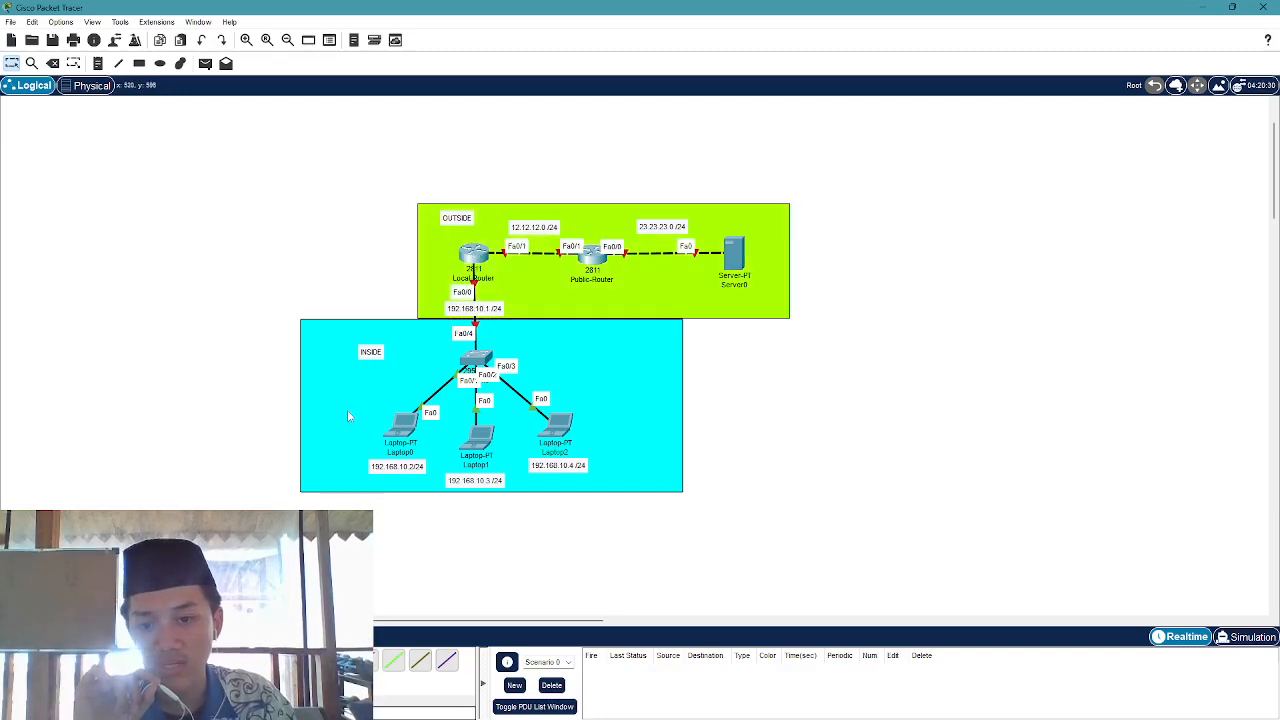
{"action": "left_click_drag", "start_coordinate": [248, 428], "coordinate": [660, 505]}
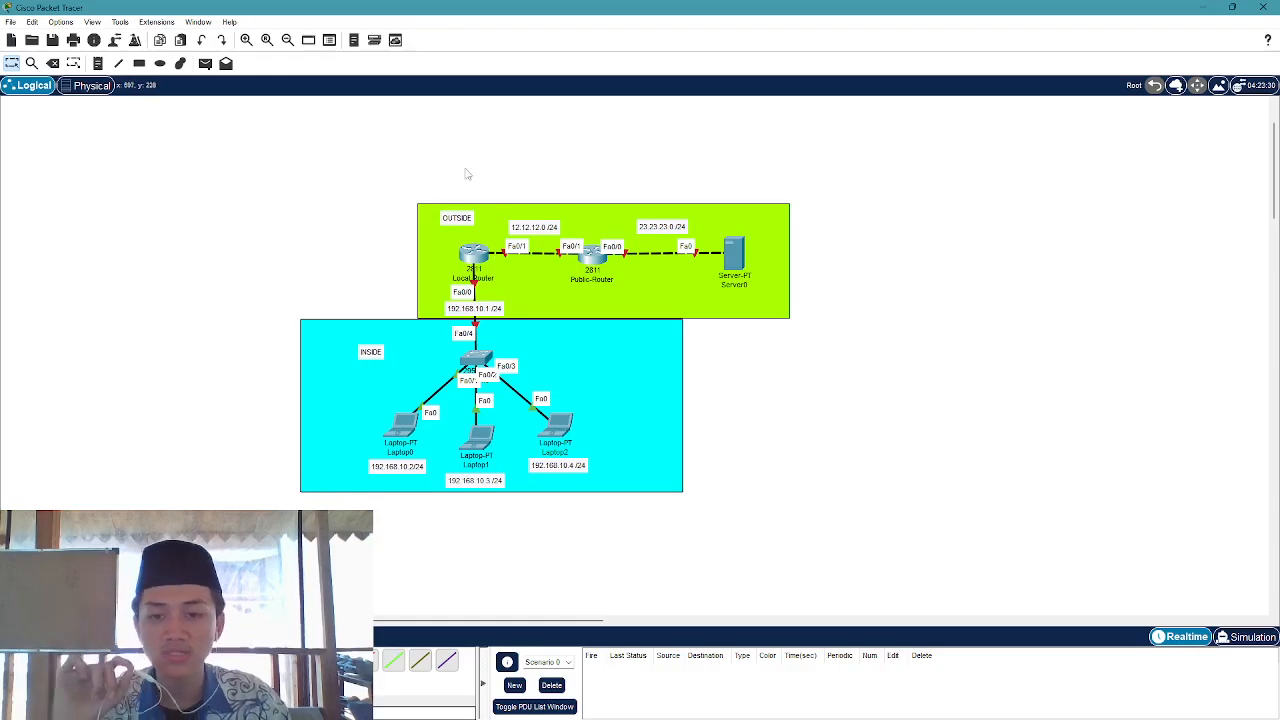
{"action": "left_click", "coordinate": [478, 255]}
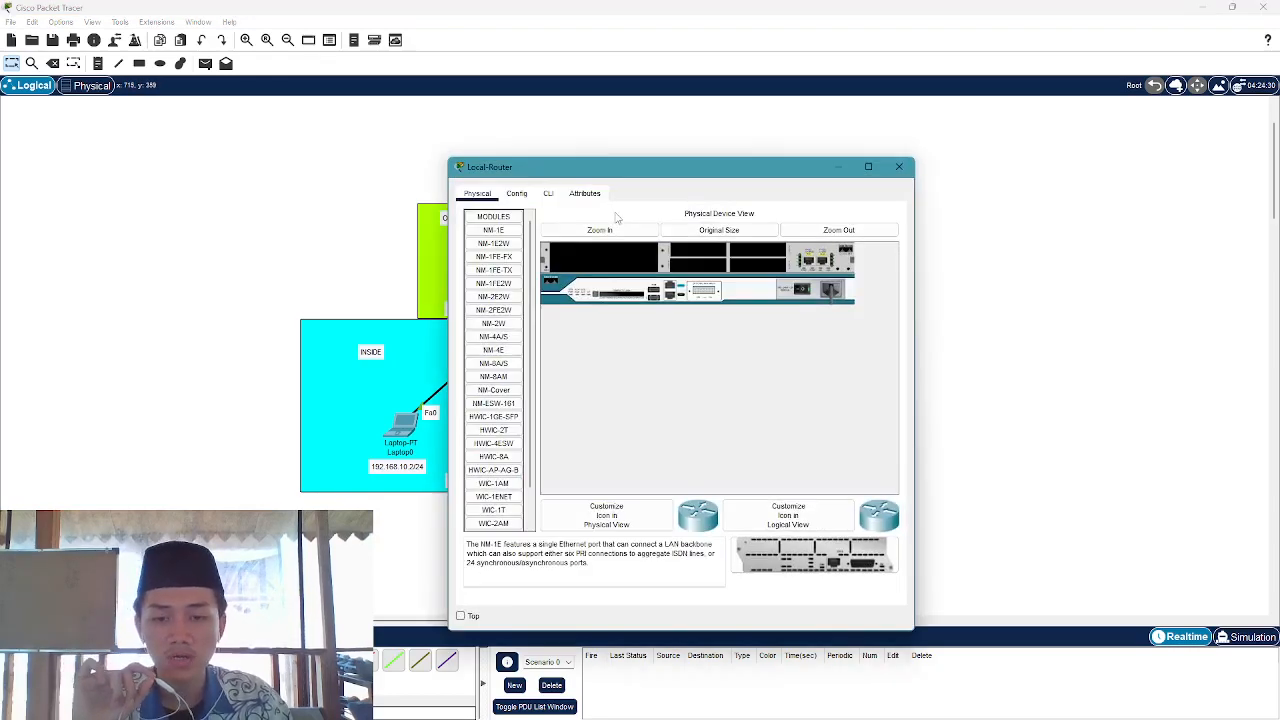
Open Local-Router's CLI and enter privileged and global configuration mode with en and conf
{"action": "left_click", "coordinate": [516, 193]}
{"action": "left_click", "coordinate": [548, 193]}
{"action": "key", "text": "Return"}
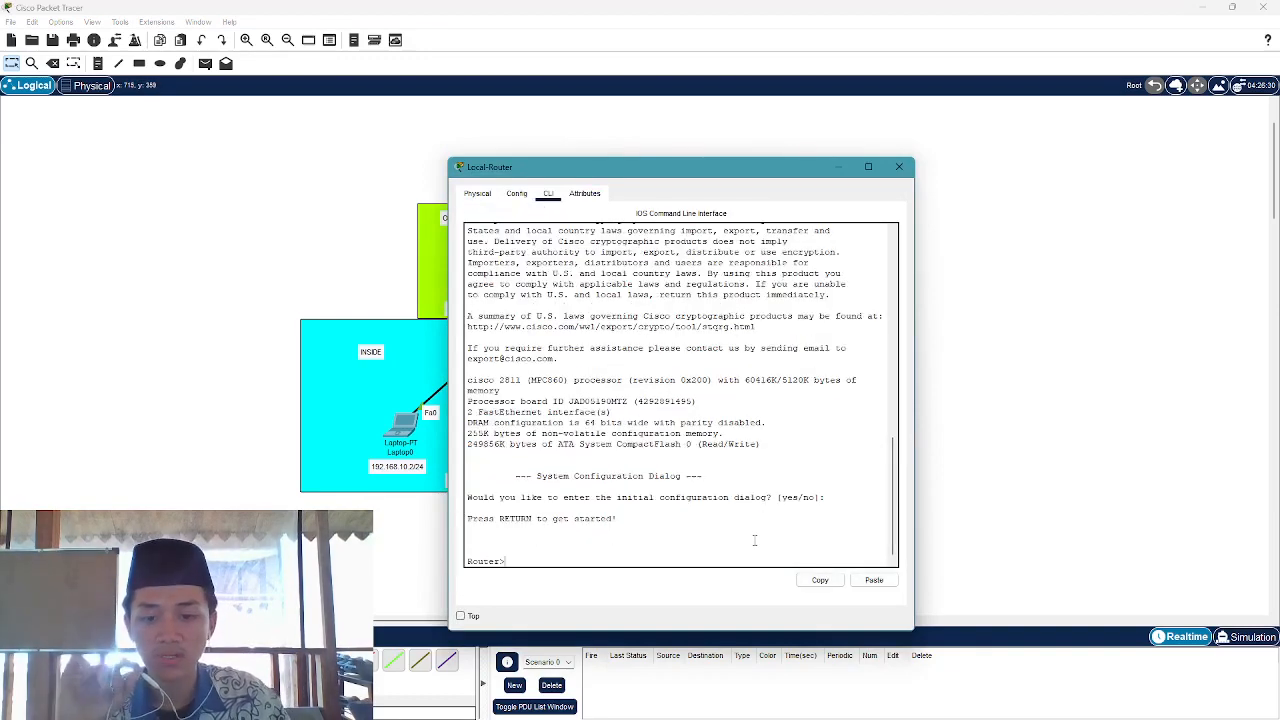
{"action": "type", "text": "en"}
{"action": "key", "text": "Return"}
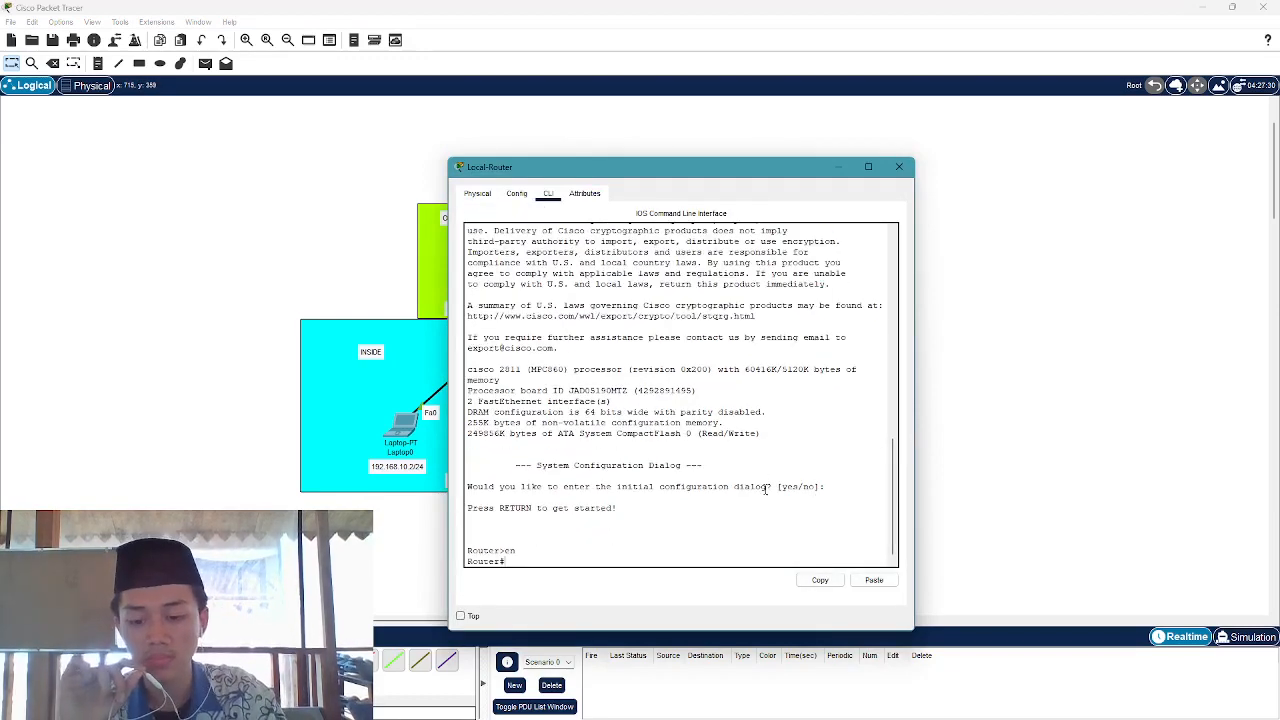
{"action": "type", "text": "conf"}
{"action": "key", "text": "Return"}
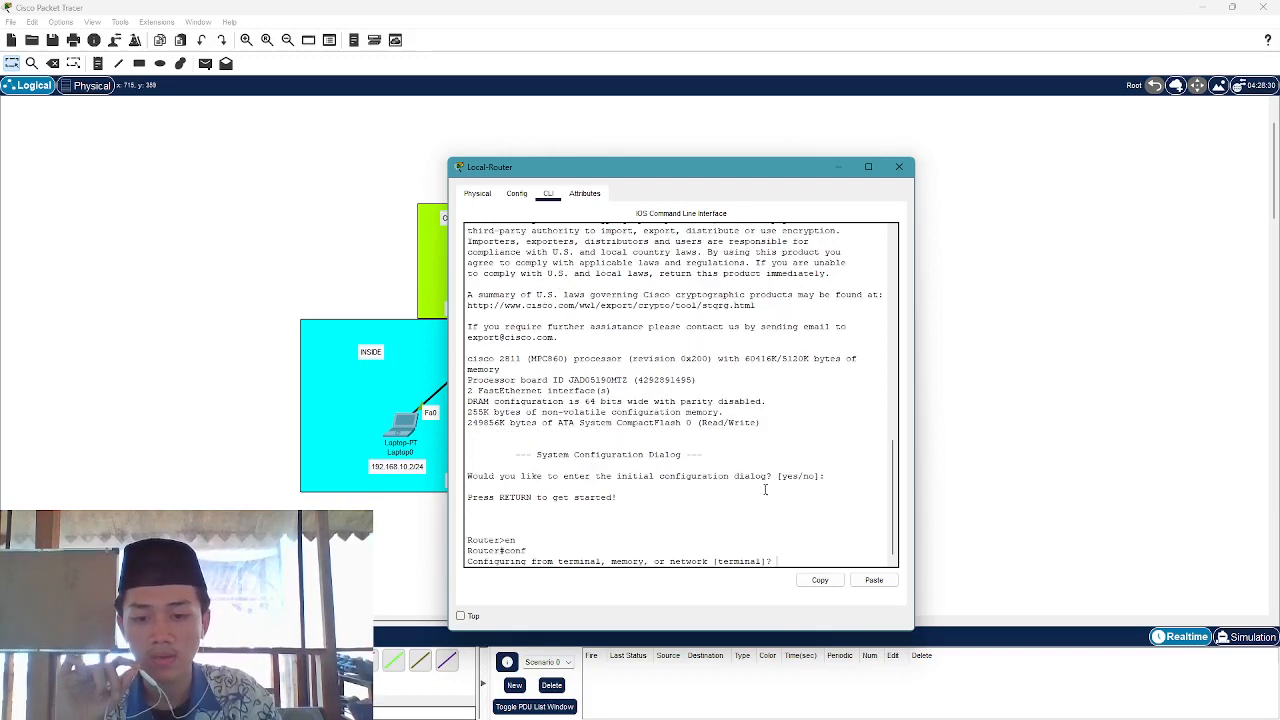
{"action": "key", "text": "Return"}
{"action": "left_click_drag", "start_coordinate": [779, 166], "coordinate": [1035, 146]}
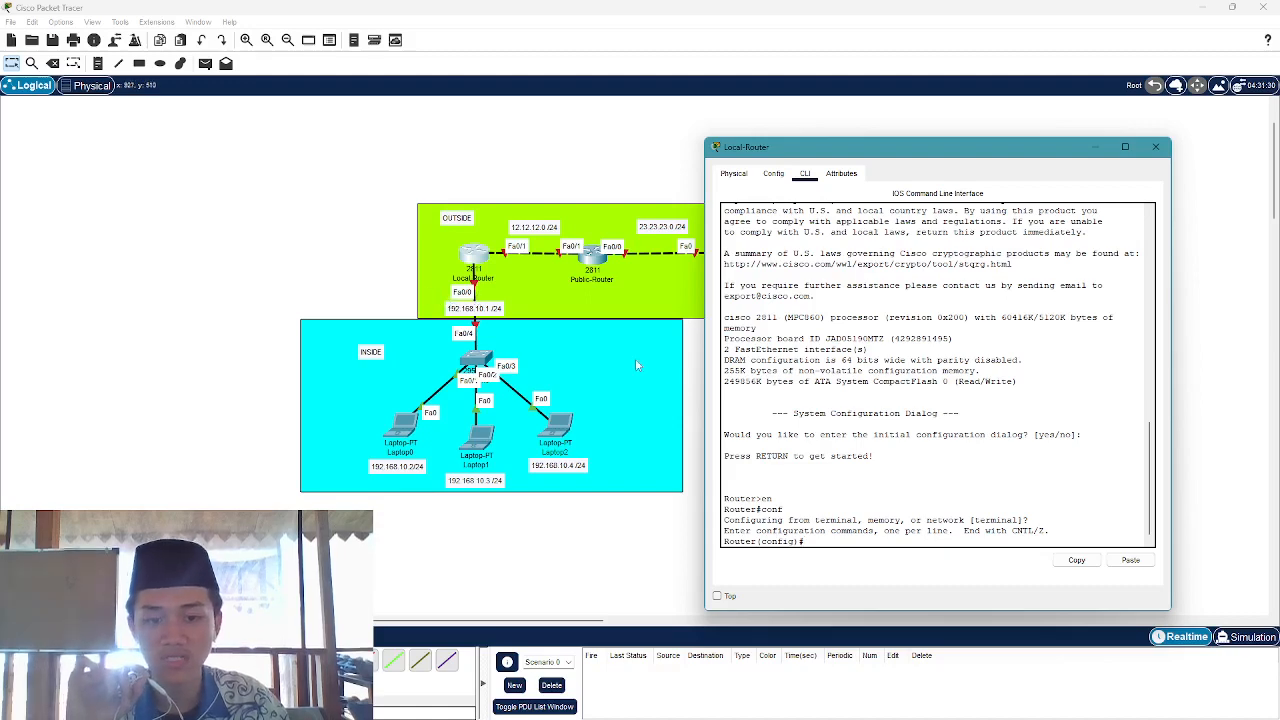
Bring up Fa0/0 with ip address 192.168.10.1 255.255.255.0
{"action": "type", "text": "in"}
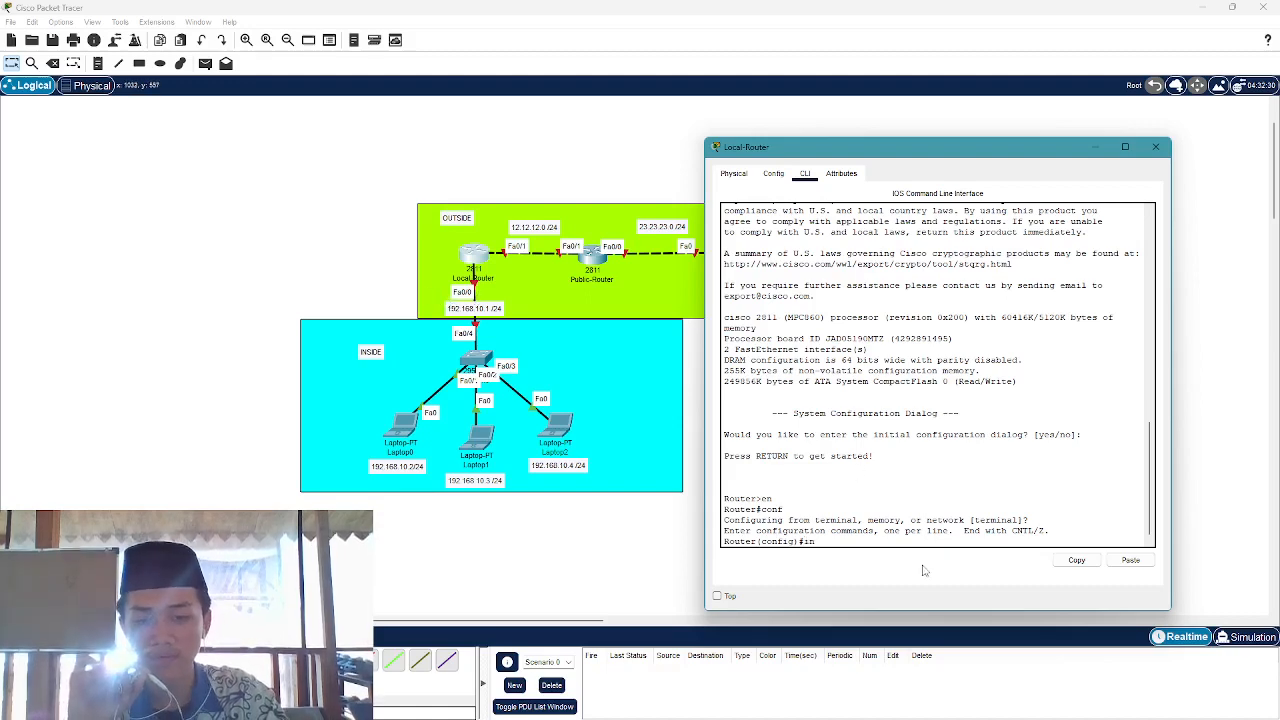
{"action": "type", "text": "t f"}
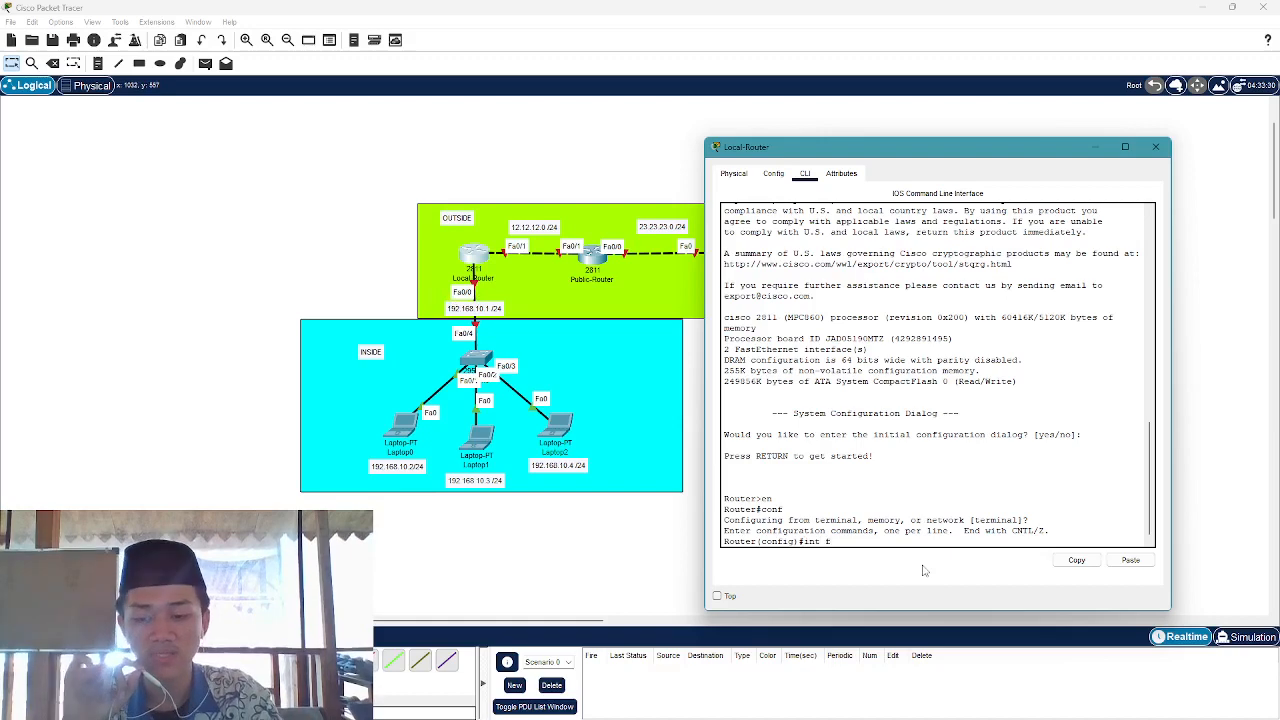
{"action": "type", "text": "a0/0"}
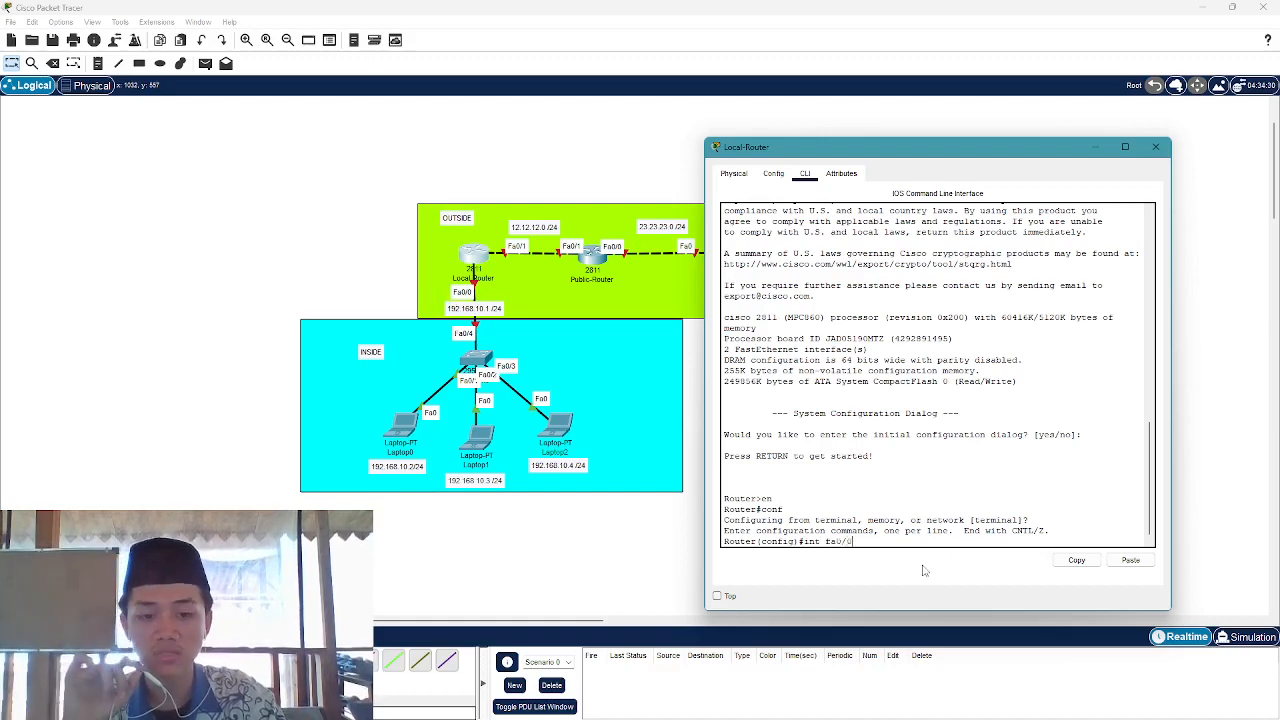
{"action": "key", "text": "Return"}
{"action": "type", "text": "no s"}
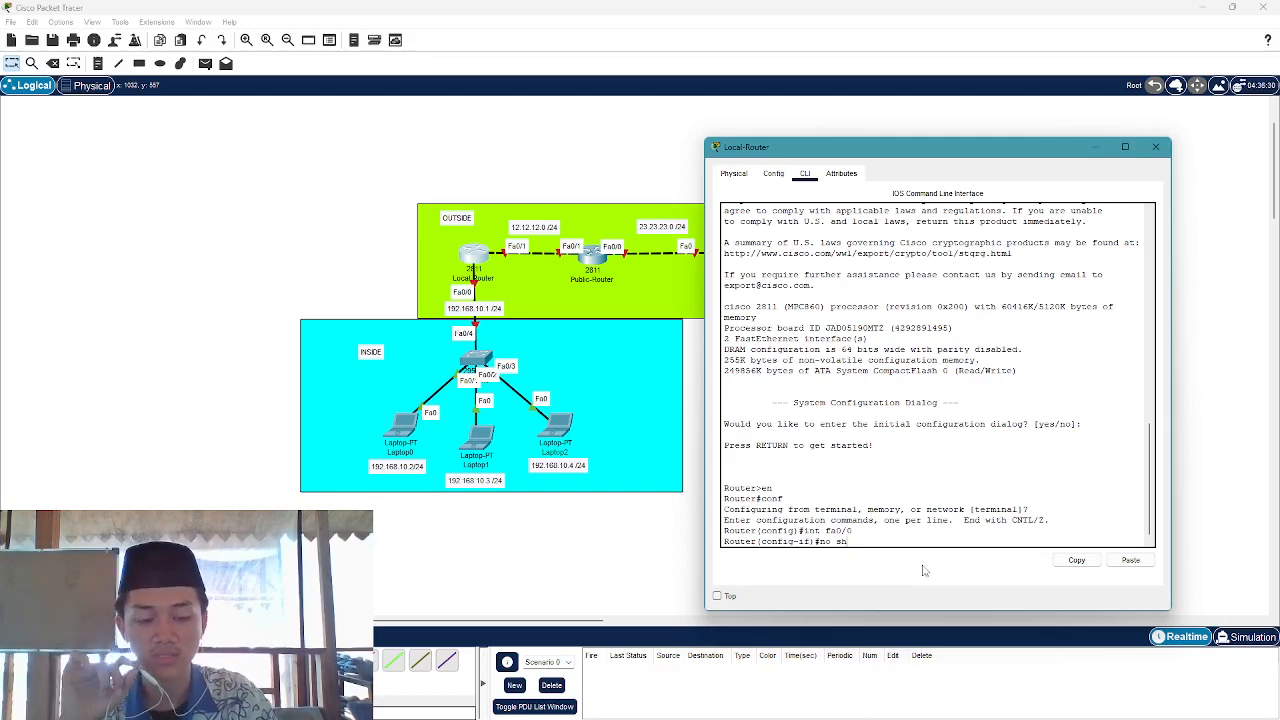
{"action": "type", "text": "h"}
{"action": "key", "text": "Return"}
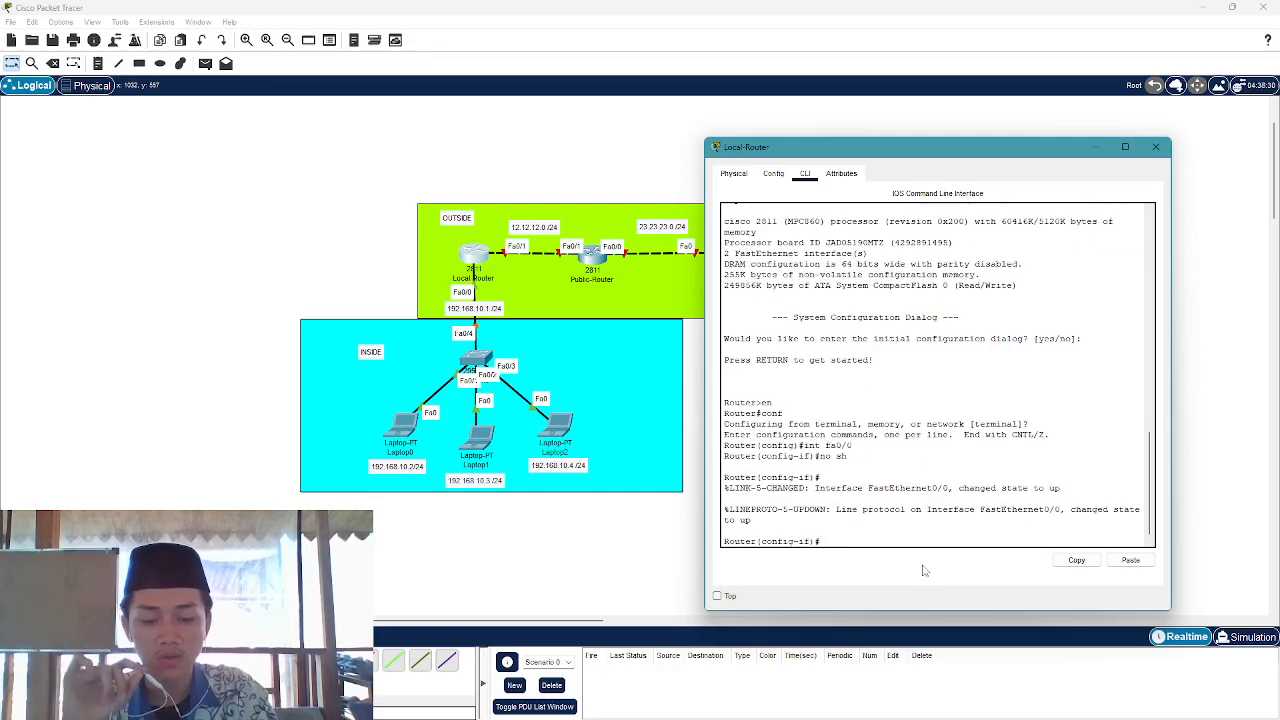
{"action": "type", "text": "ip ad"}
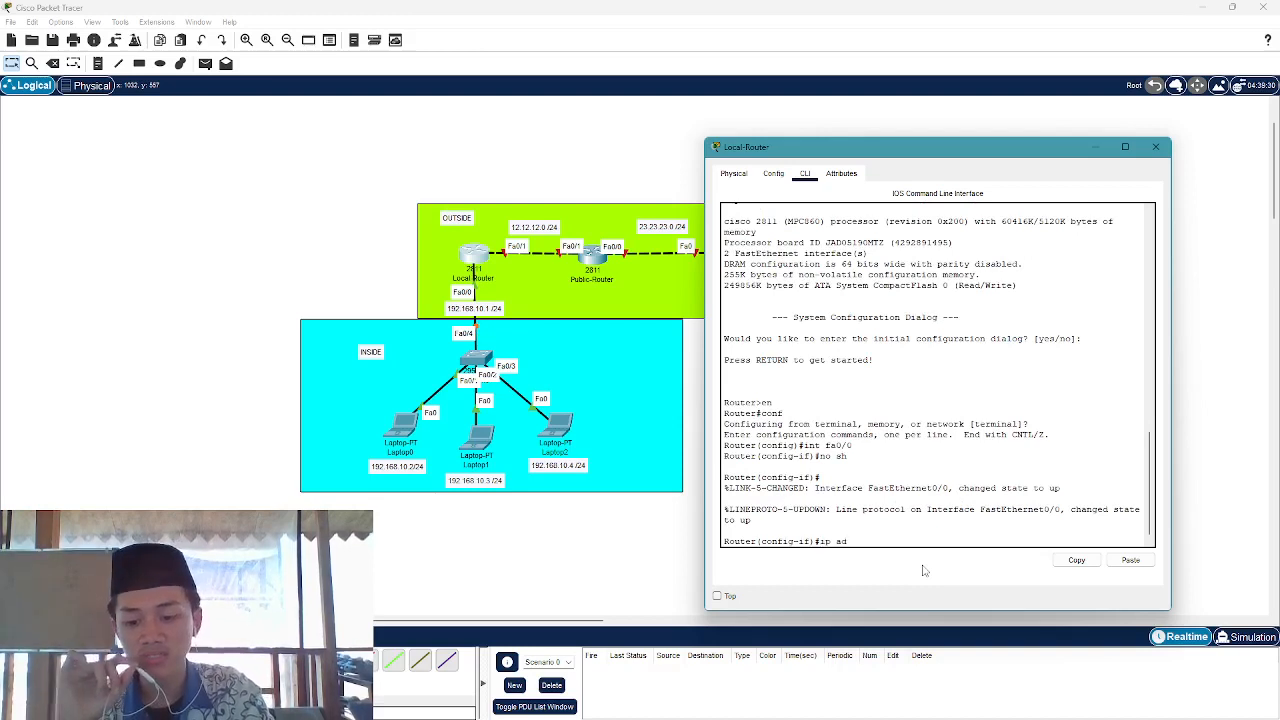
{"action": "type", "text": "dress 1"}
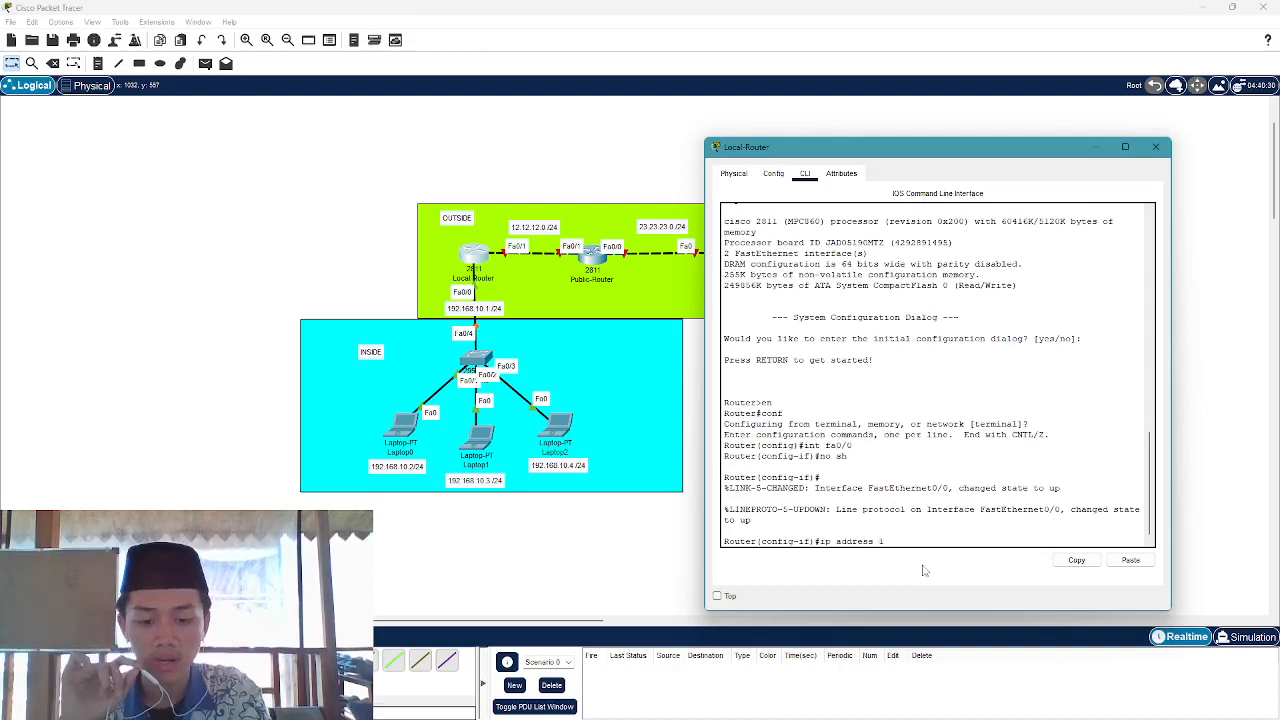
{"action": "type", "text": "92.168"}
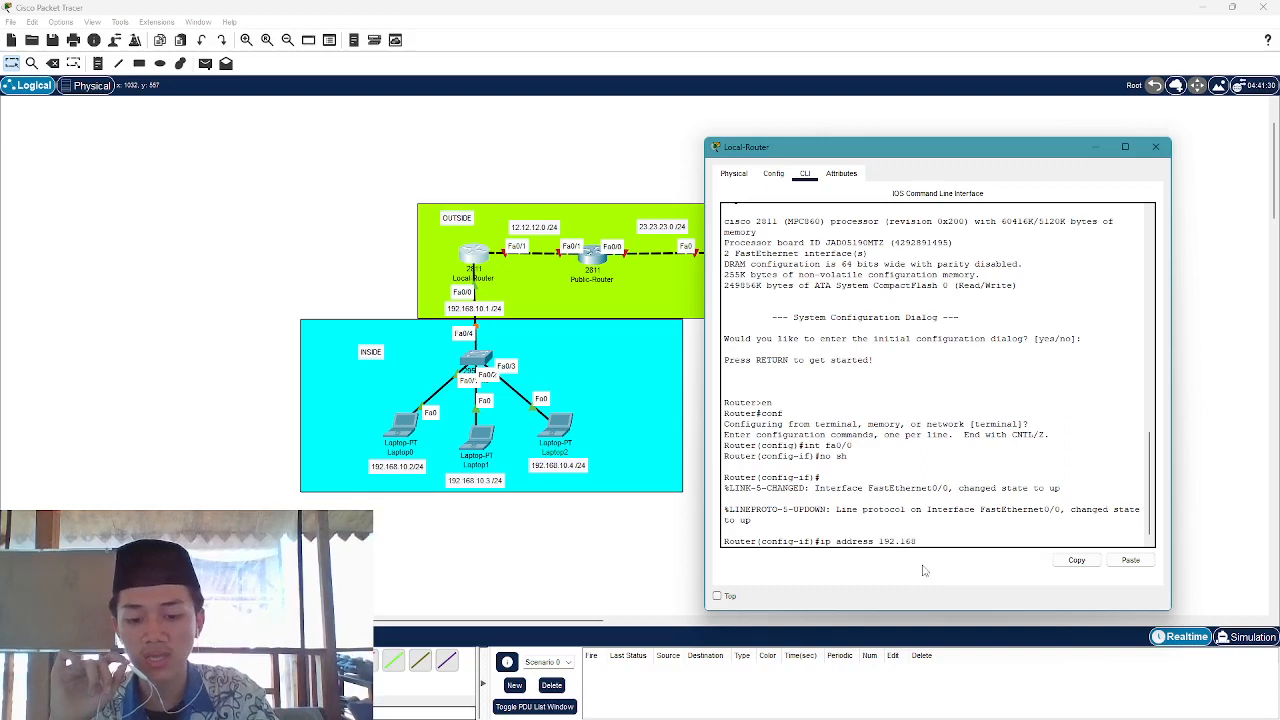
{"action": "type", "text": ".10"}
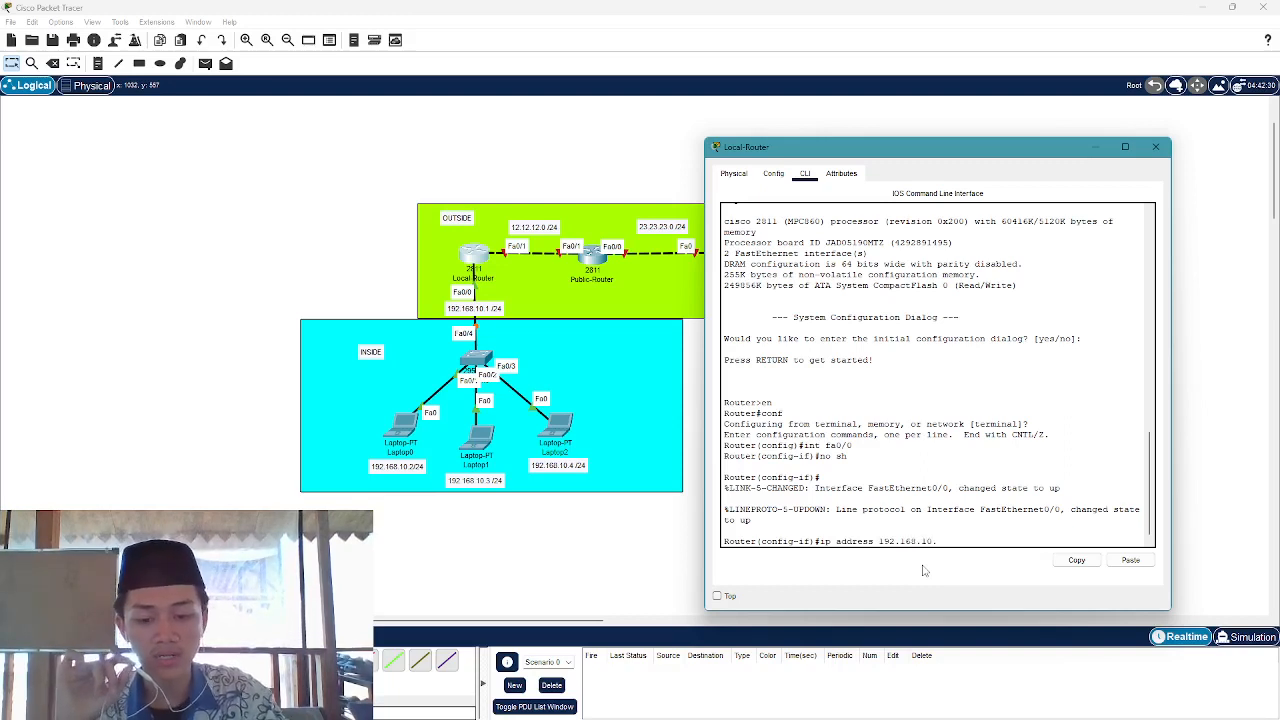
{"action": "type", "text": ".1 2"}
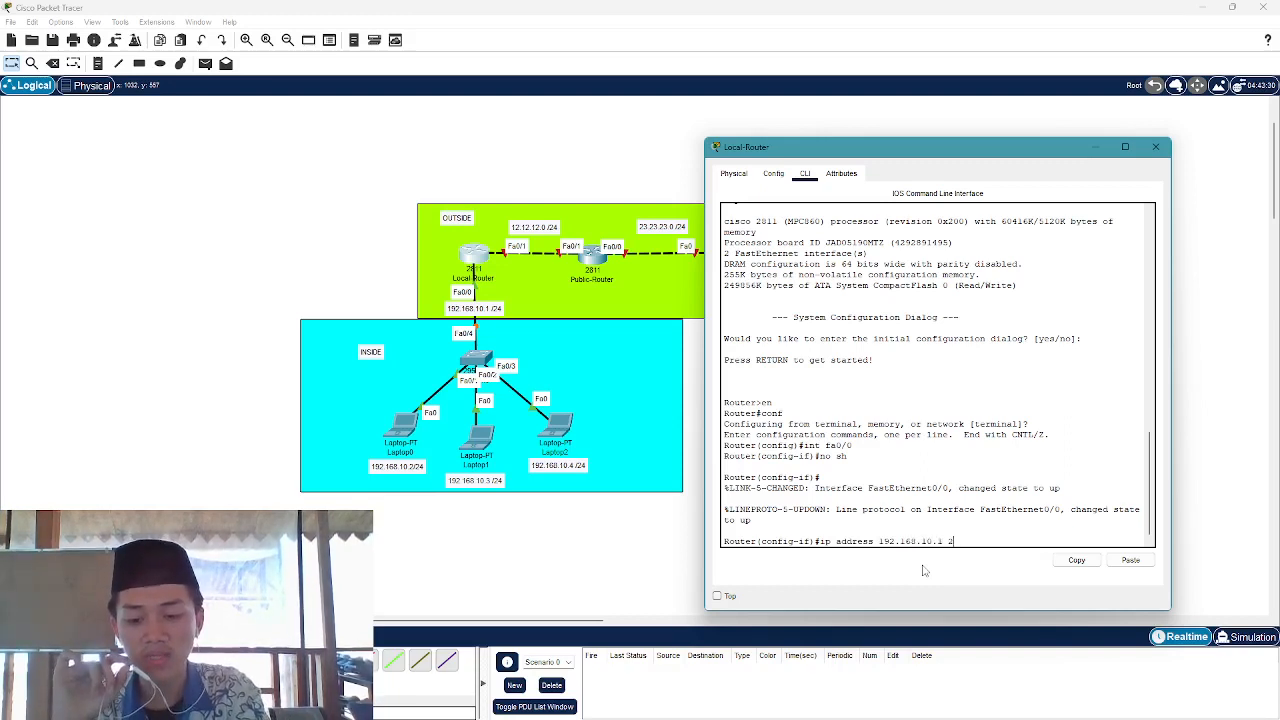
{"action": "type", "text": "55.2"}
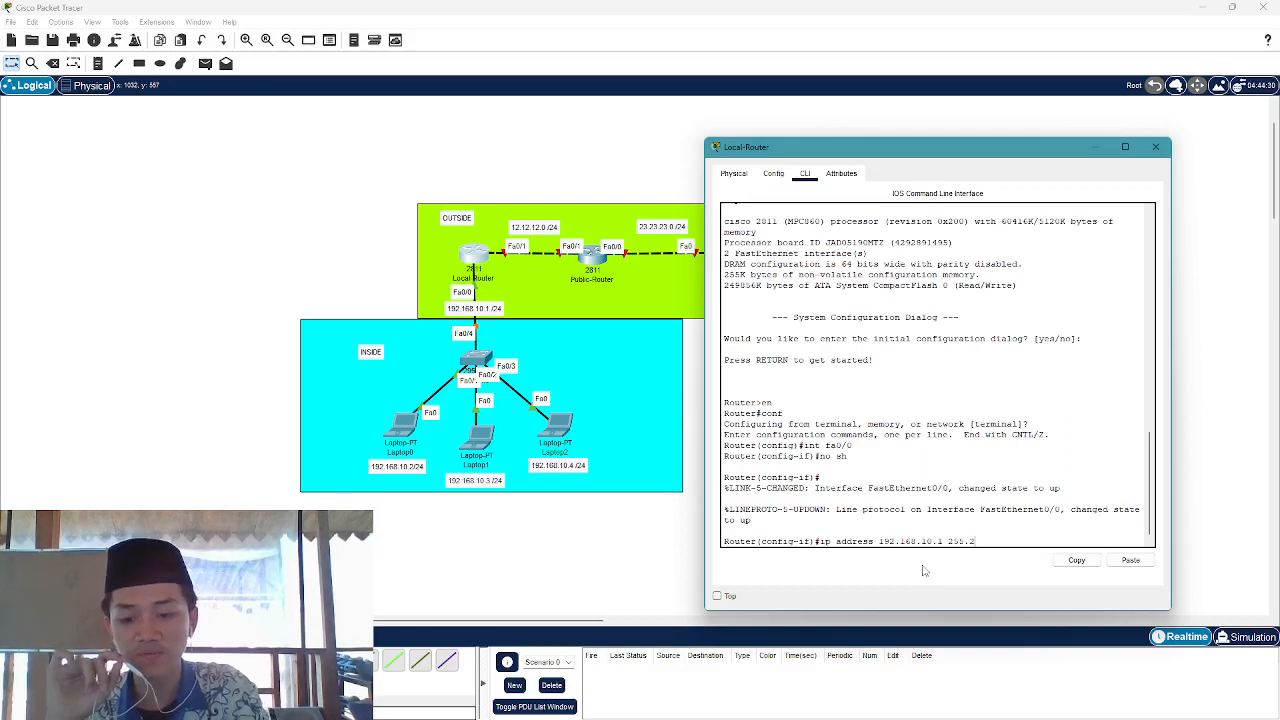
{"action": "type", "text": "55.255"}
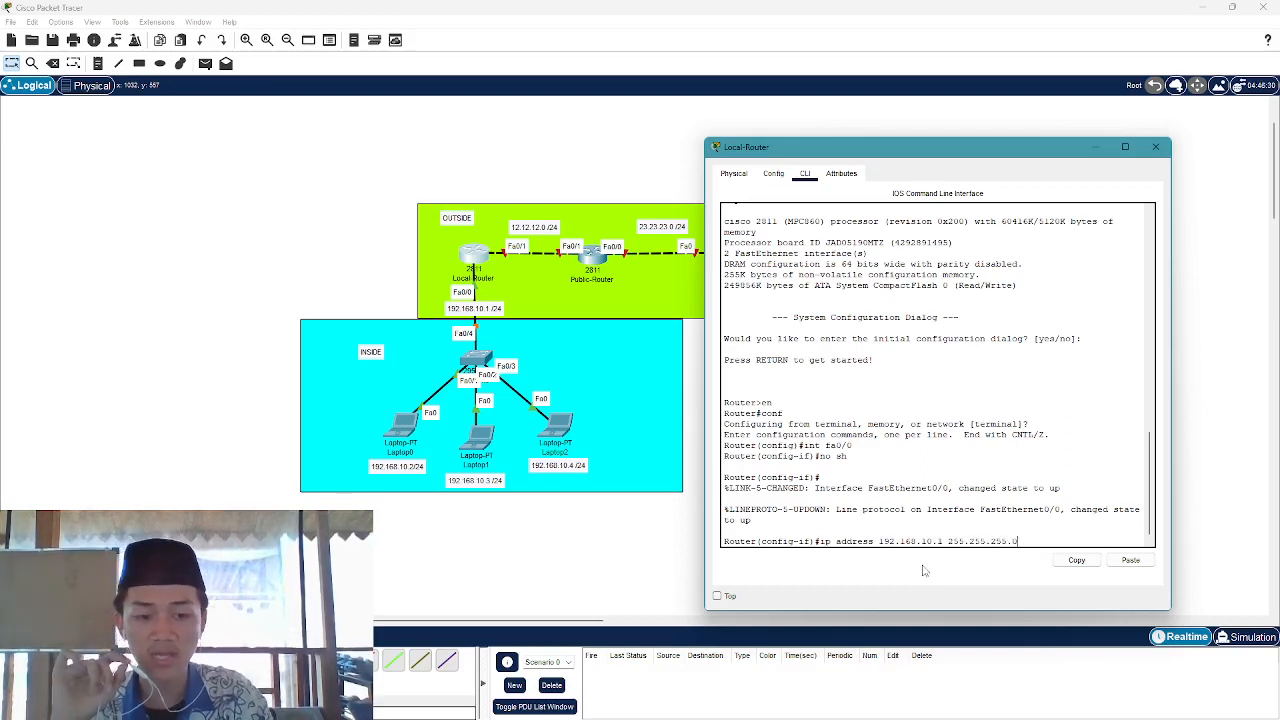
{"action": "type", "text": ".0"}
{"action": "key", "text": "Return"}
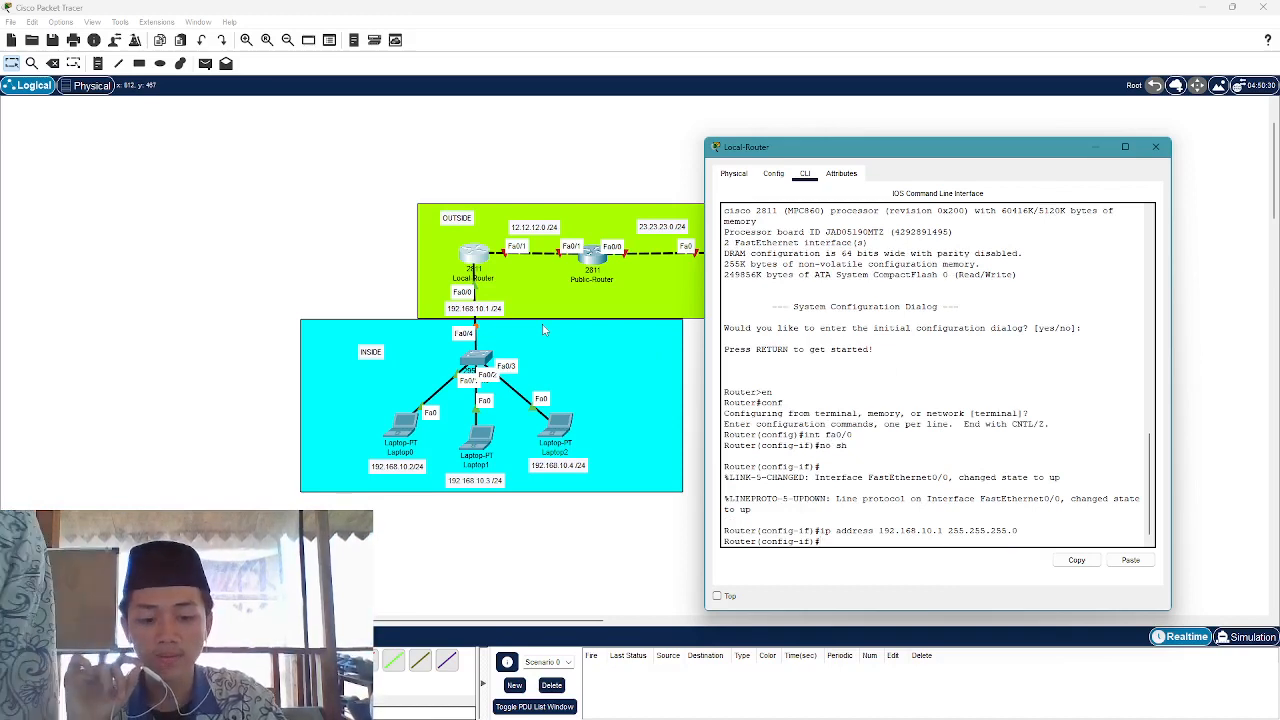
Enable Fa0/1 with no sh and begin typing its address 12.12.12
{"action": "type", "text": "int f"}
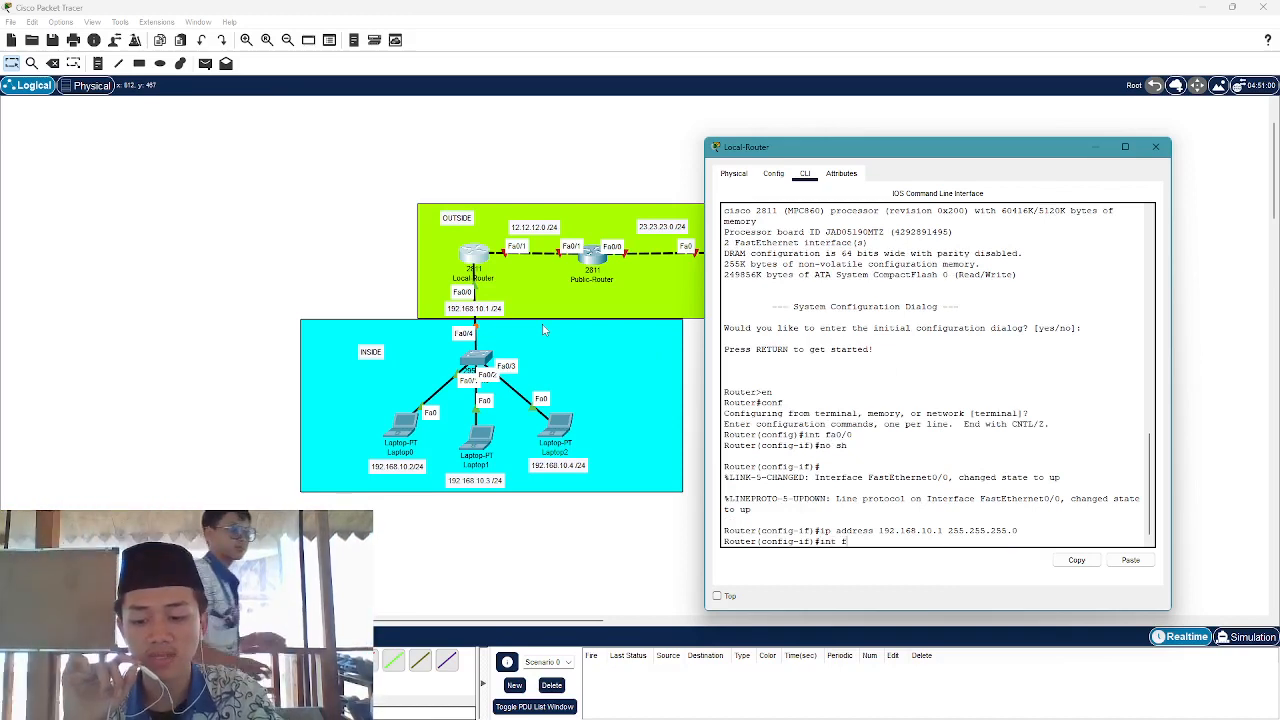
{"action": "type", "text": "a0/1"}
{"action": "key", "text": "Return"}
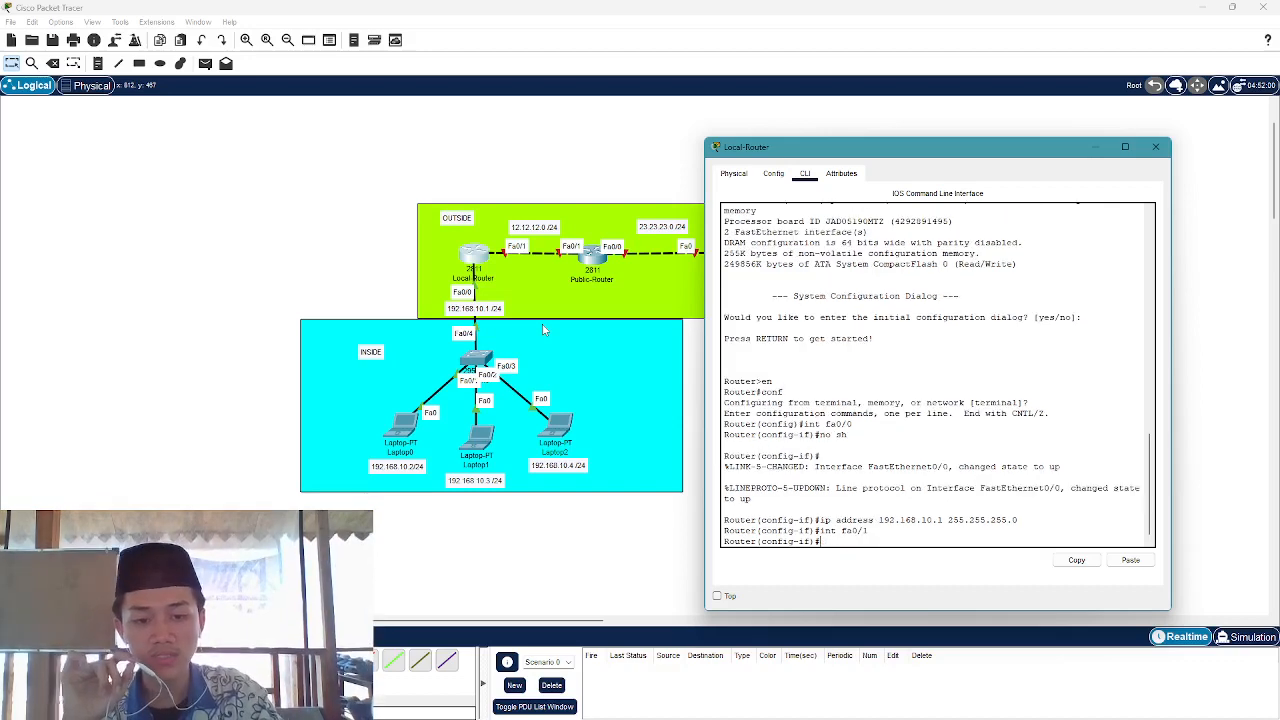
{"action": "type", "text": "no sh"}
{"action": "key", "text": "Return"}
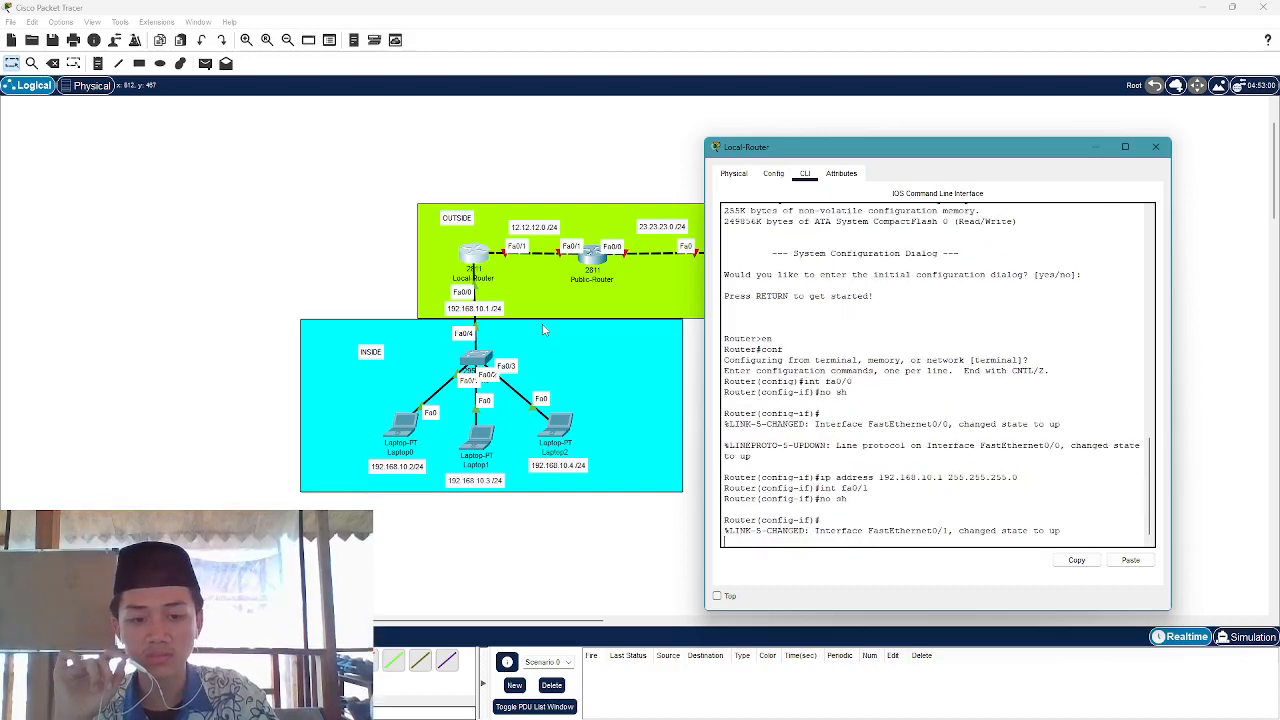
{"action": "type", "text": "ip a"}
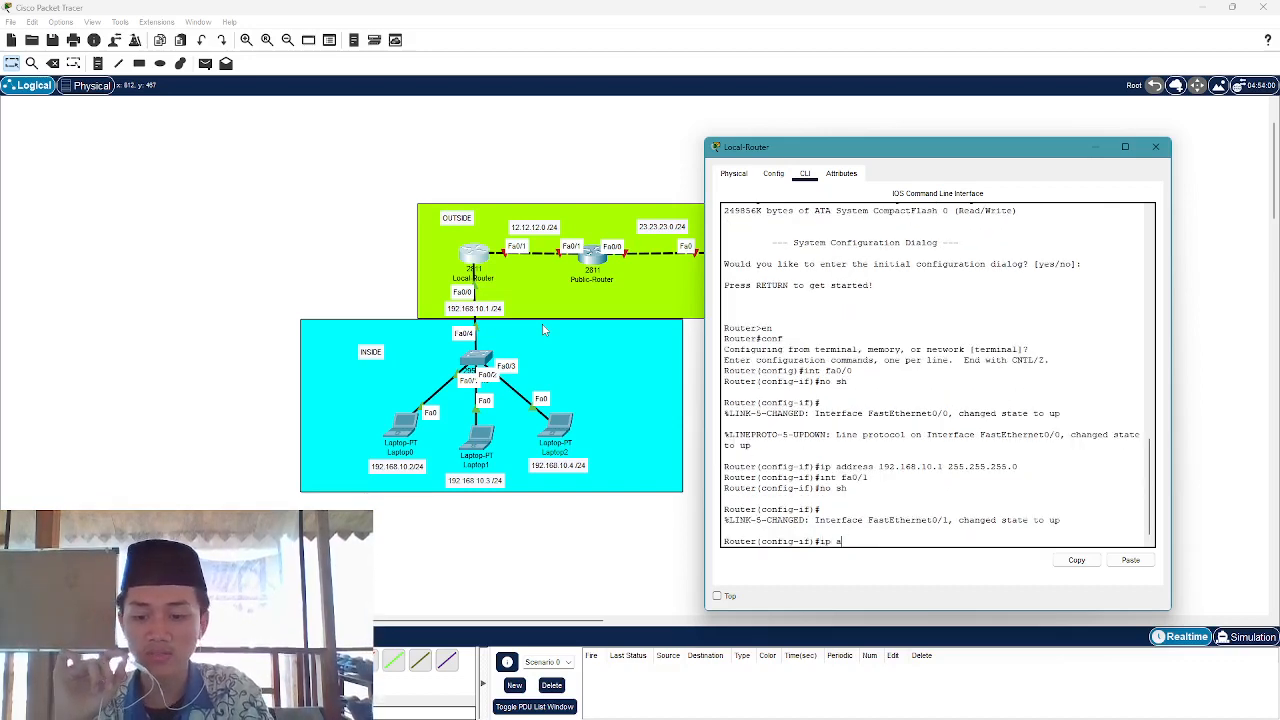
{"action": "type", "text": "ddress 1"}
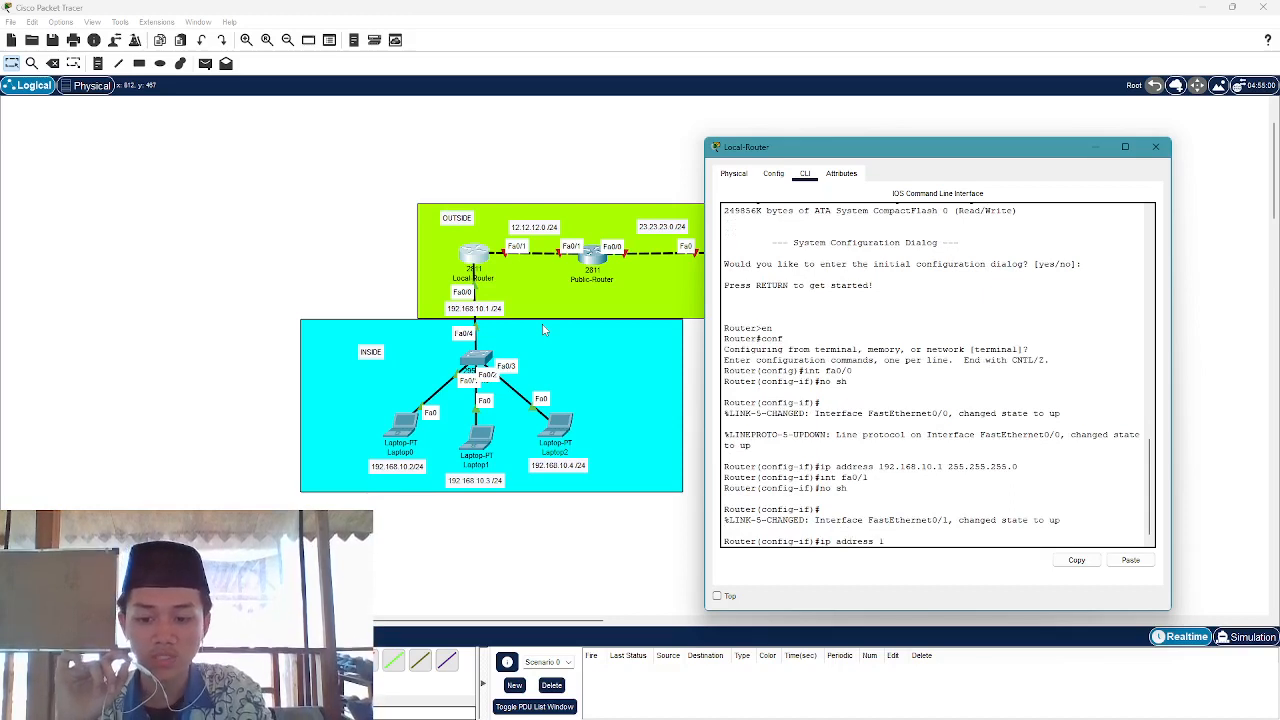
{"action": "type", "text": "2.12."}
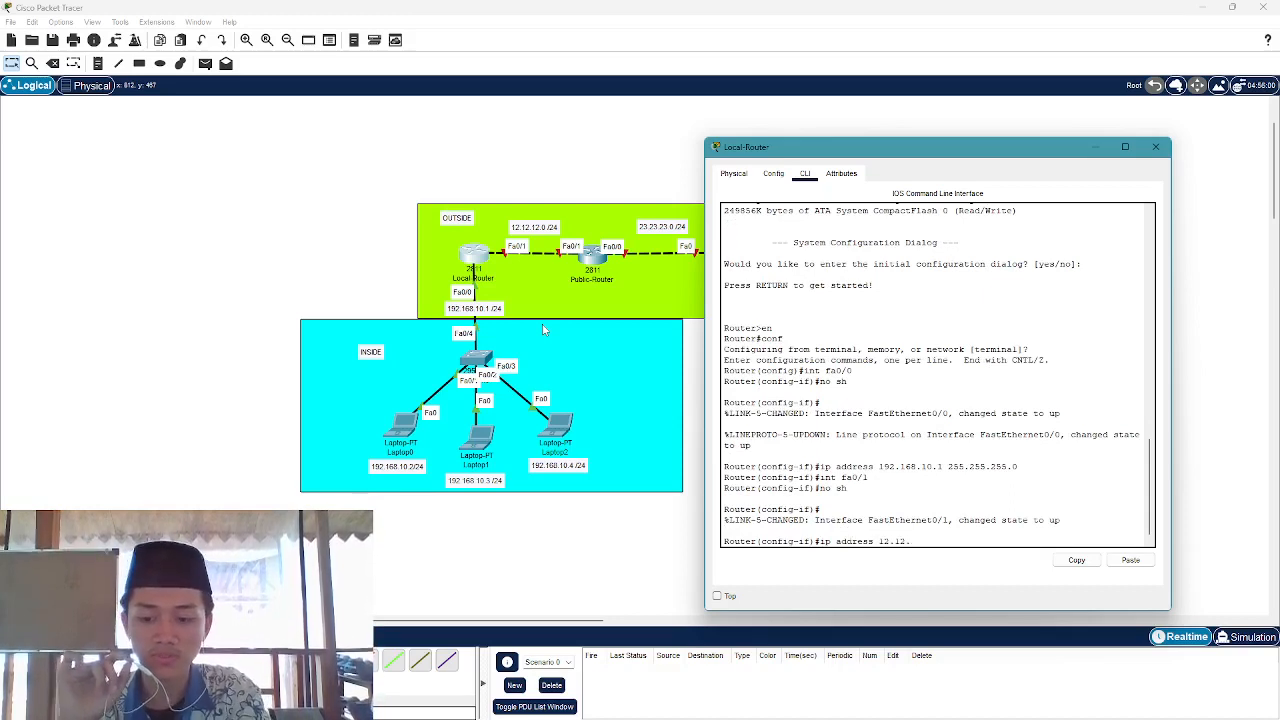
{"action": "type", "text": "12"}
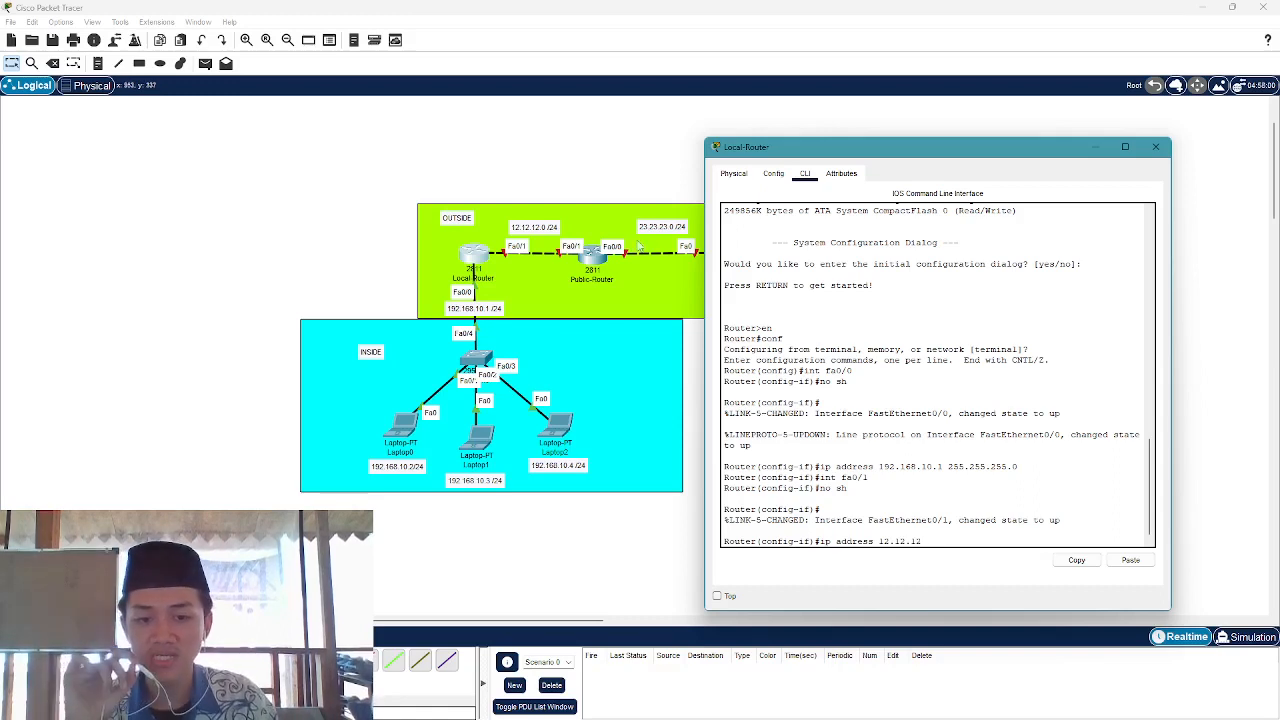
Place a 'STATIC NAT' note above the topology, nudge it into position, and return to Local-Router
{"action": "left_click", "coordinate": [625, 351]}
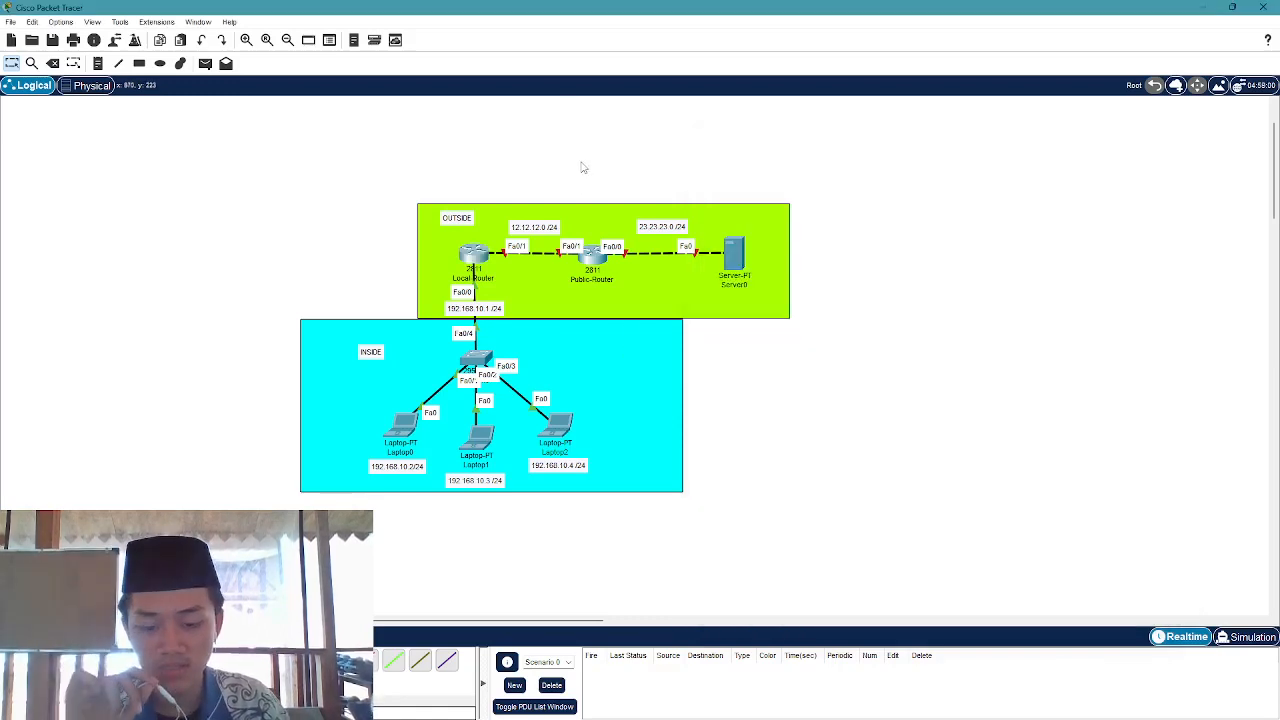
{"action": "key", "text": "n"}
{"action": "left_click", "coordinate": [324, 165]}
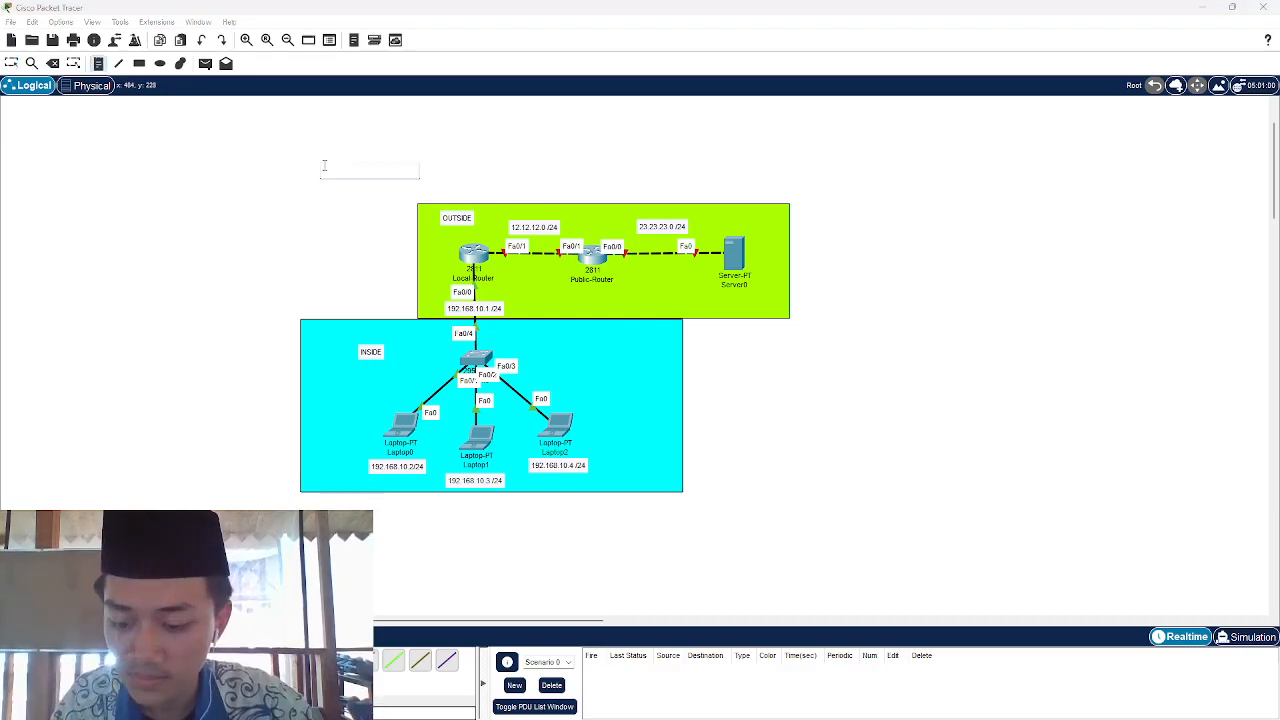
{"action": "type", "text": "STATIC "}
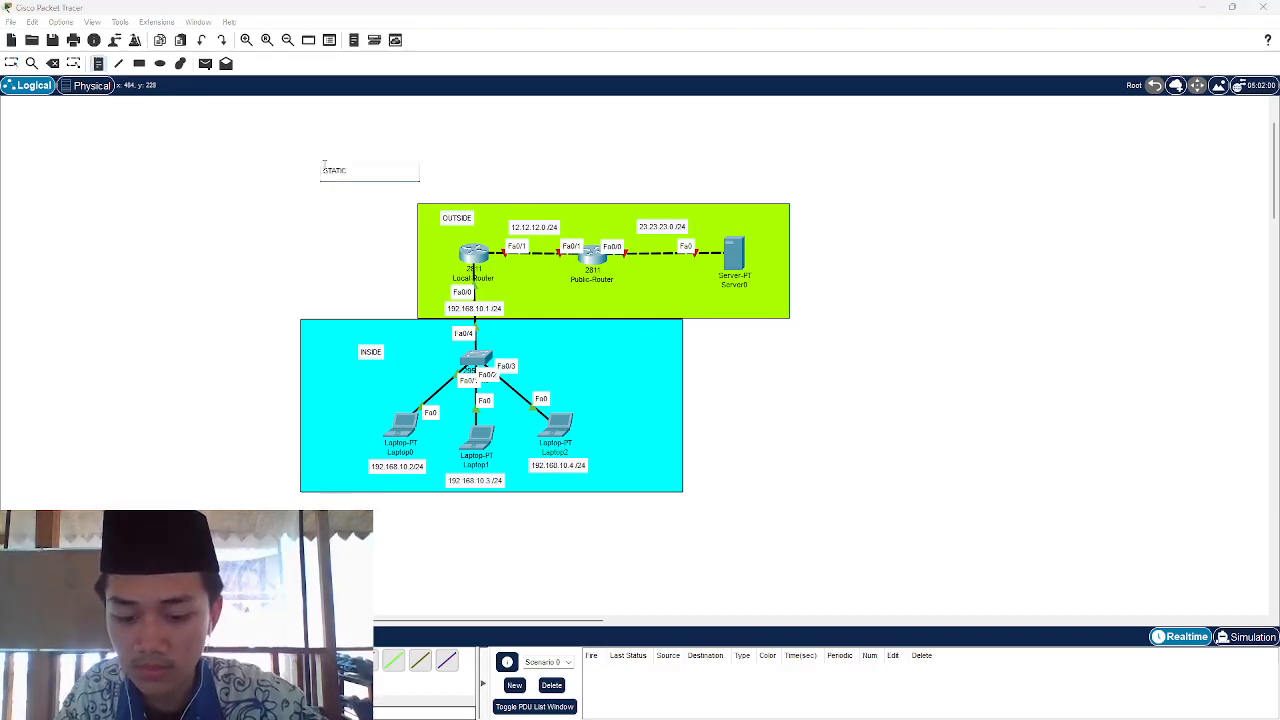
{"action": "type", "text": "NAT"}
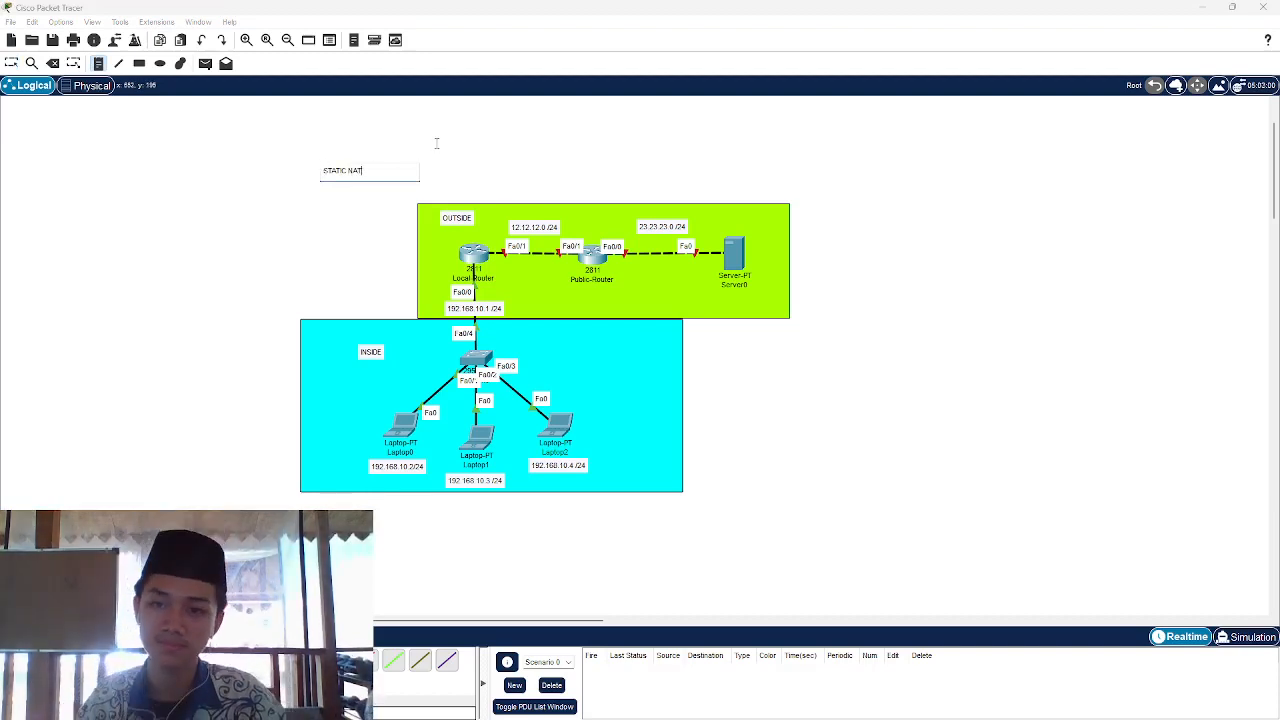
{"action": "left_click", "coordinate": [436, 143]}
{"action": "key", "text": "Escape"}
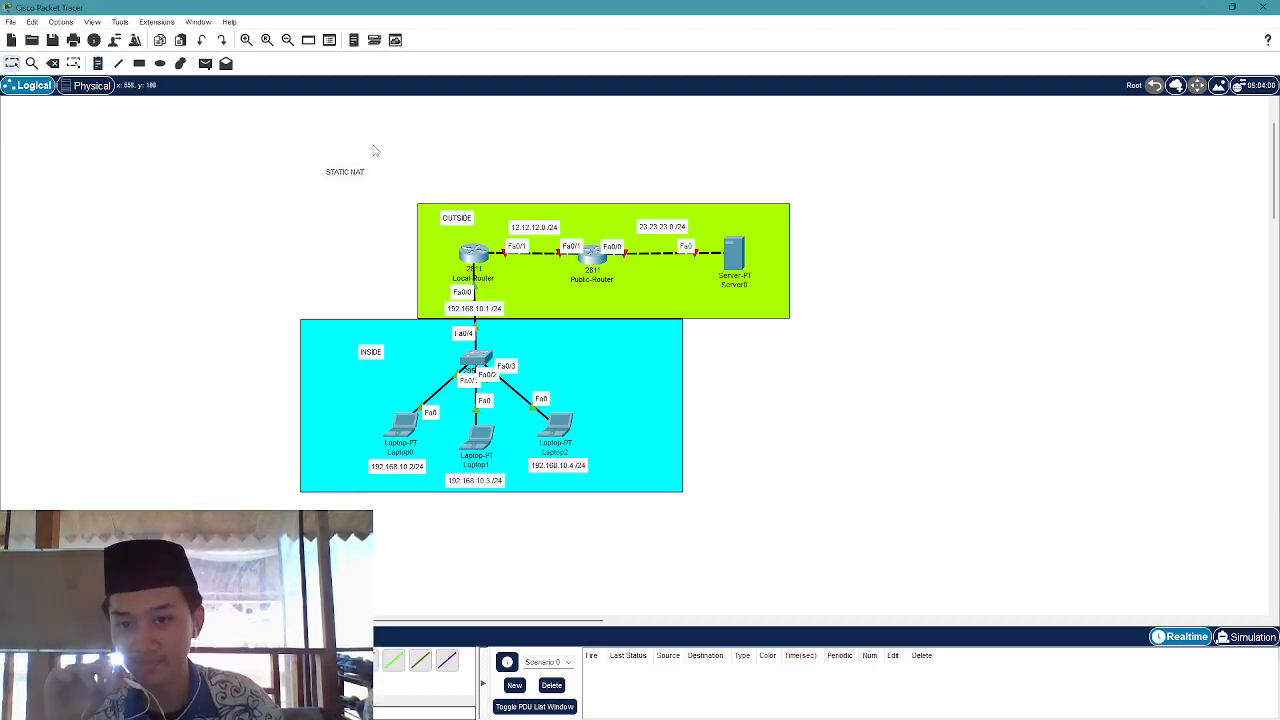
{"action": "left_click_drag", "start_coordinate": [364, 173], "coordinate": [404, 176]}
{"action": "left_click", "coordinate": [487, 257]}
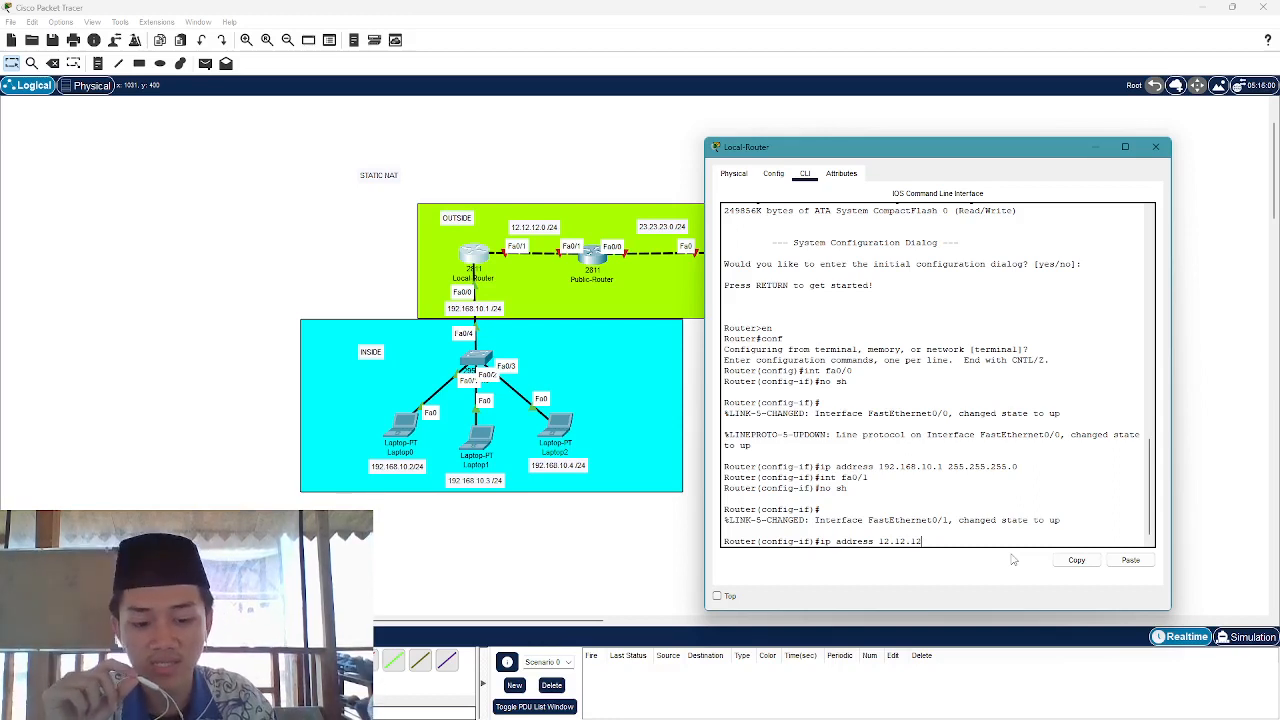
Finish Fa0/1's address as 12.12.12.1 255.255.255.0, then close Local-Router's window
{"action": "type", "text": "."}
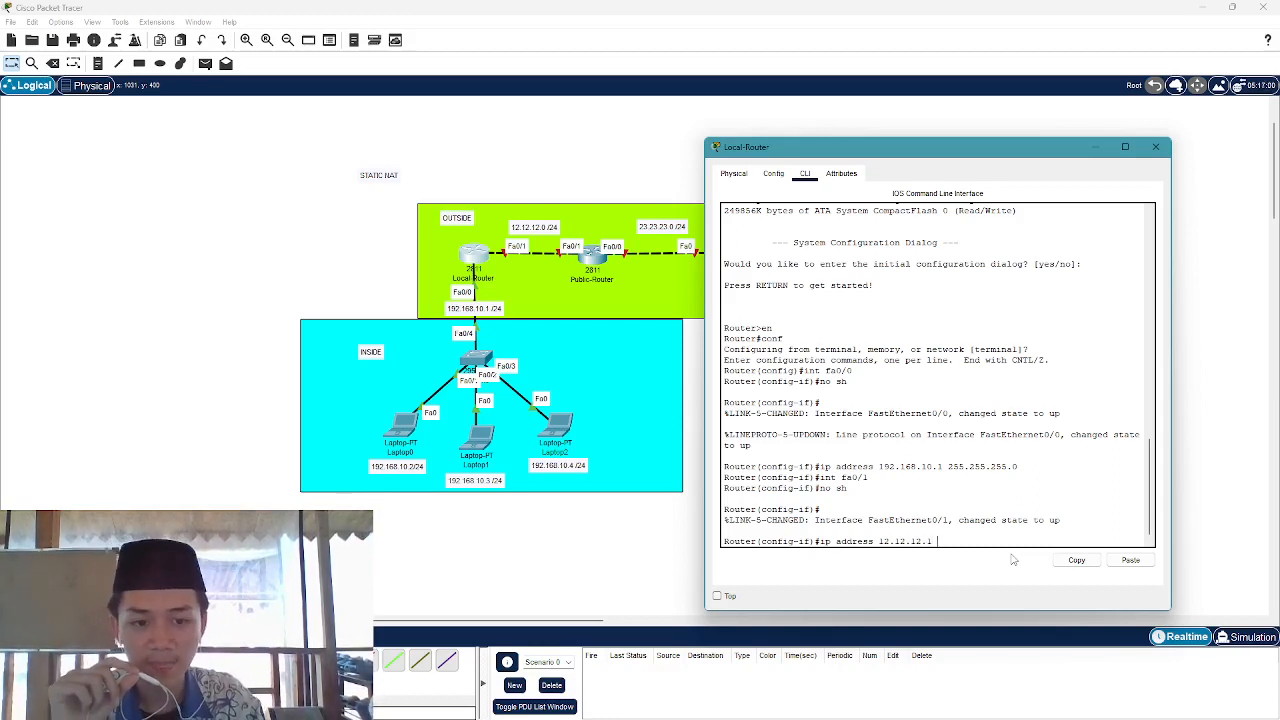
{"action": "type", "text": "1 255"}
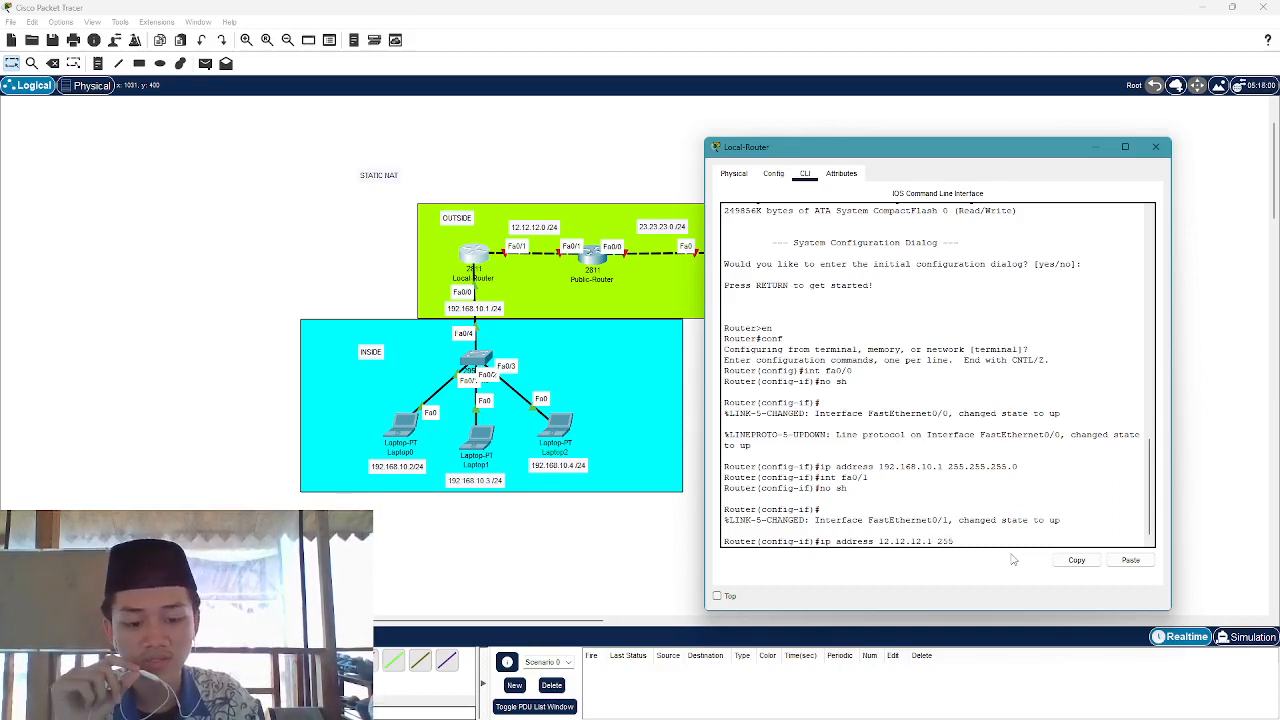
{"action": "type", "text": ".255."}
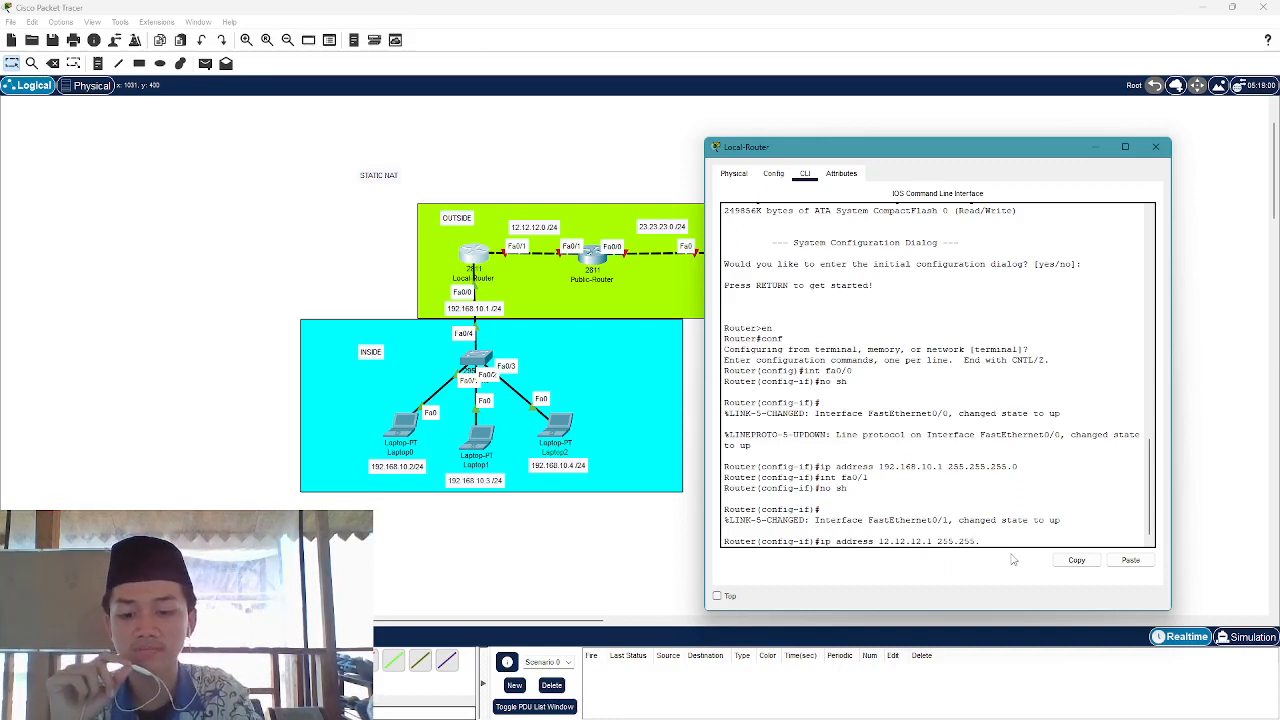
{"action": "type", "text": "255."}
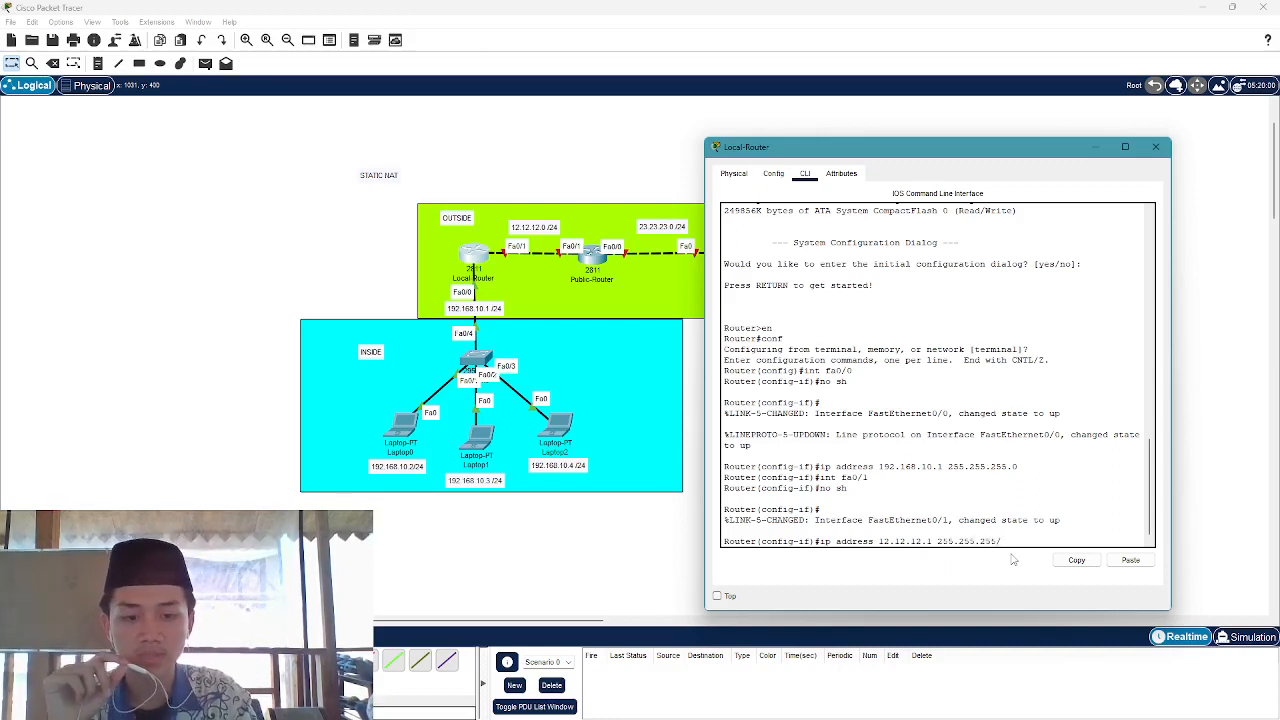
{"action": "key", "text": "BackSpace"}
{"action": "key", "text": "Return"}
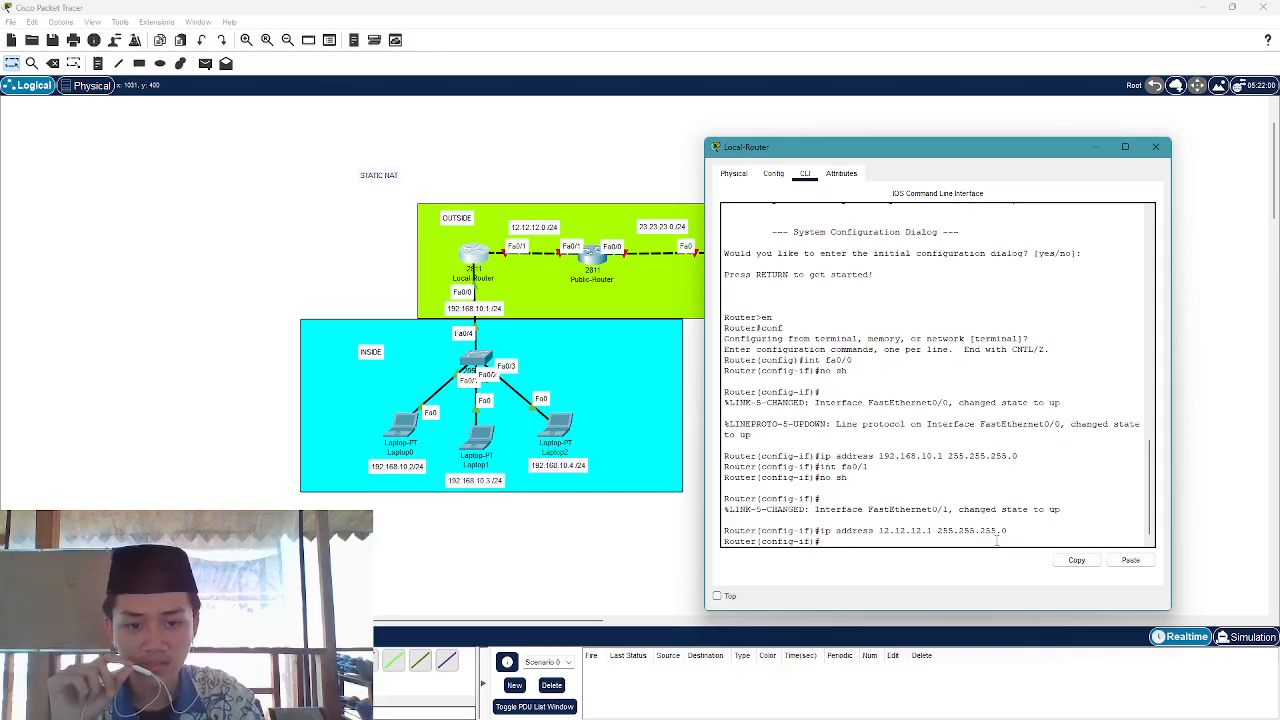
{"action": "left_click", "coordinate": [1155, 147]}
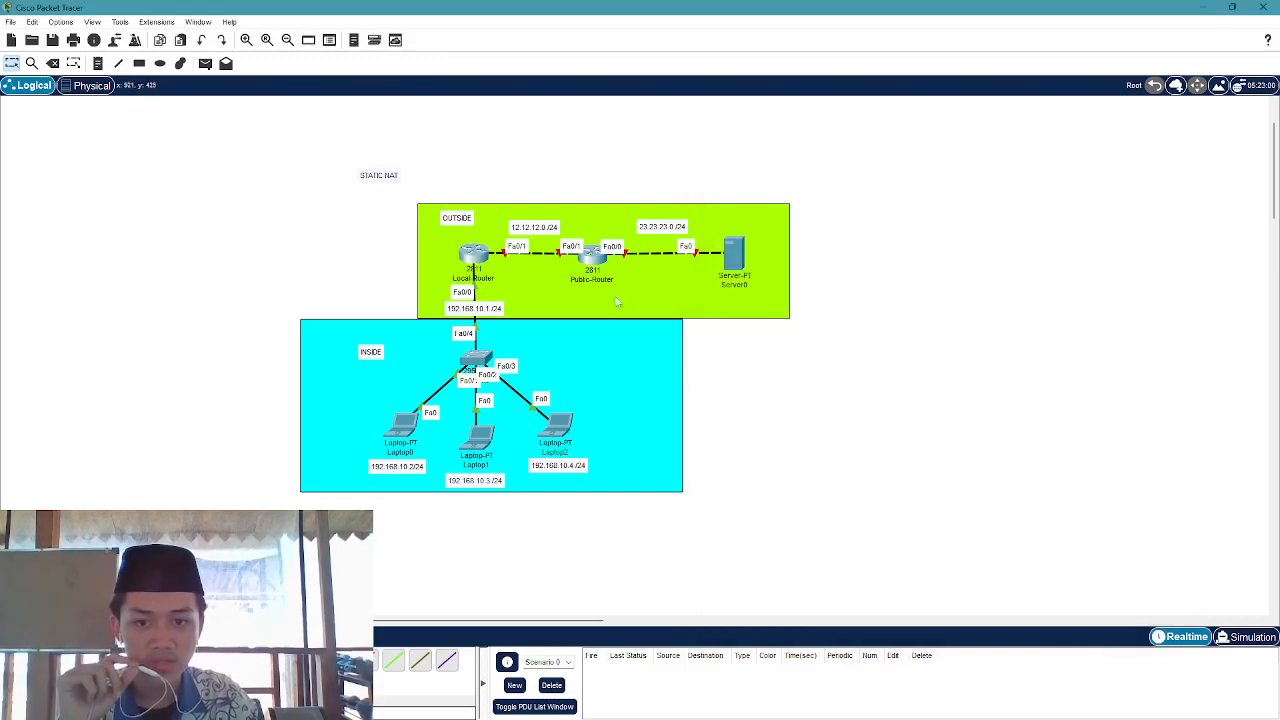
Open Public-Router's CLI, decline the initial setup dialog, and enter global configuration mode
{"action": "left_click", "coordinate": [592, 255]}
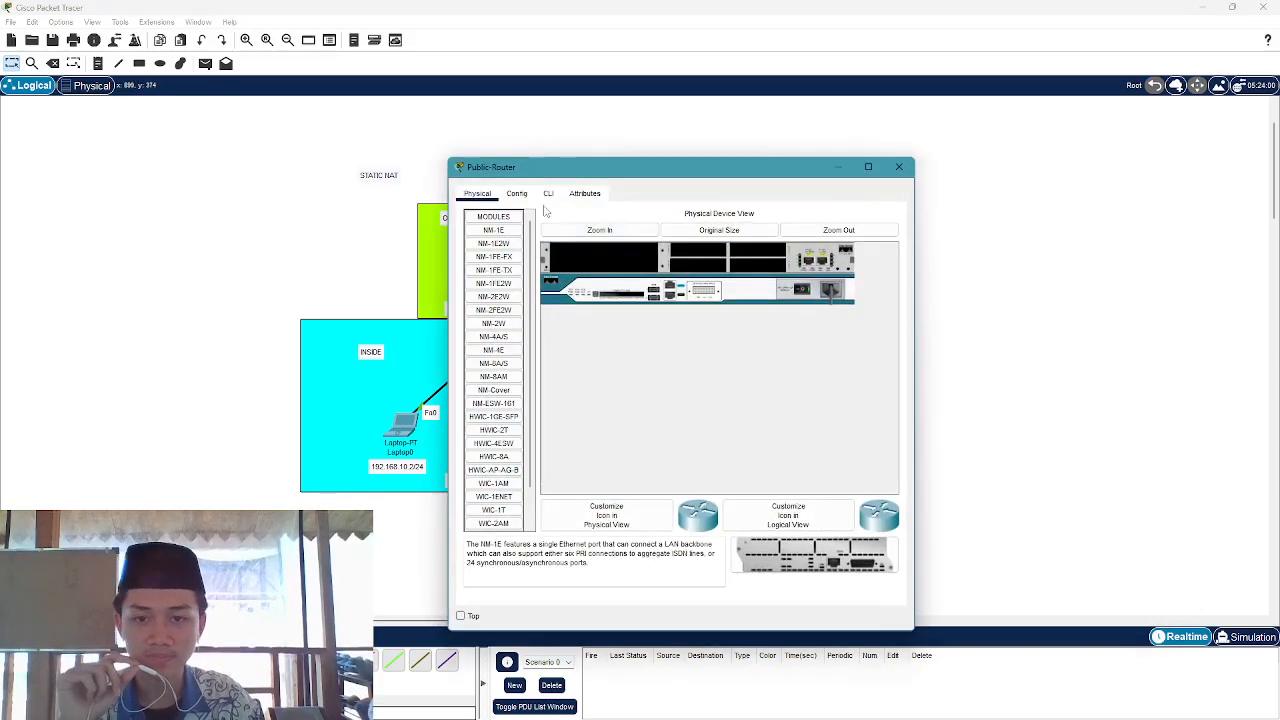
{"action": "left_click", "coordinate": [548, 193]}
{"action": "left_click_drag", "start_coordinate": [573, 176], "coordinate": [816, 143]}
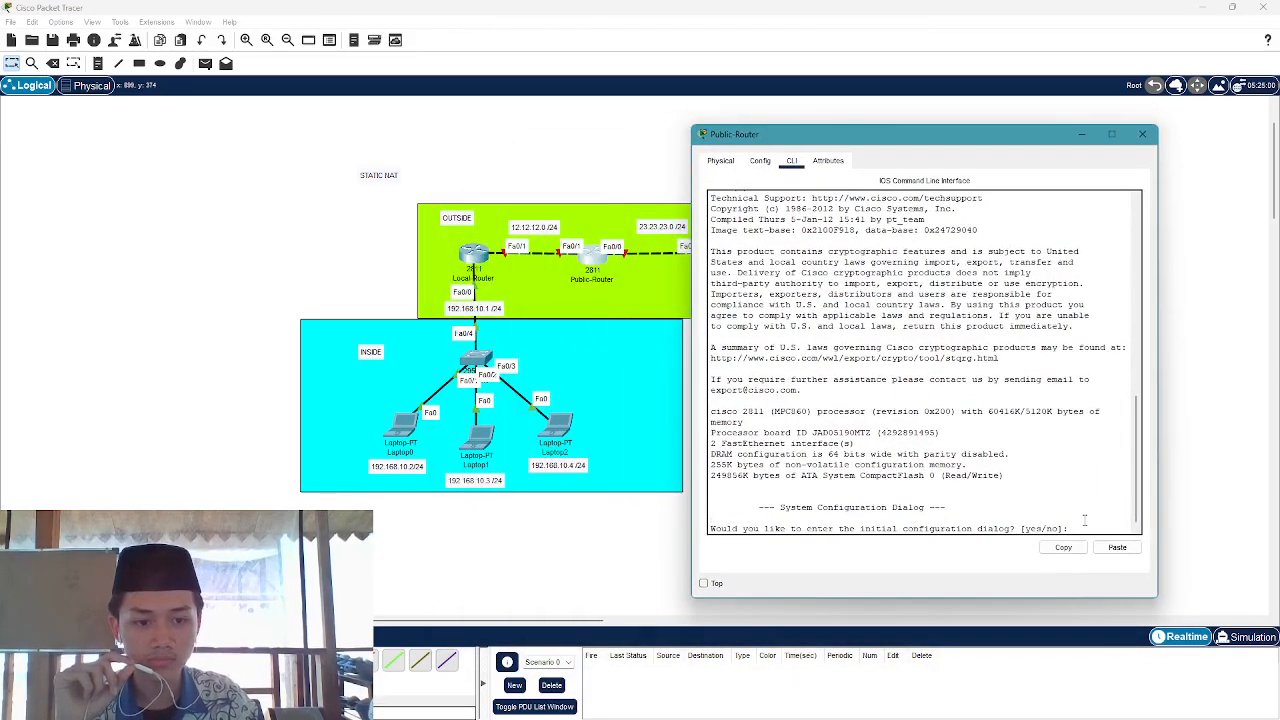
{"action": "type", "text": "no"}
{"action": "key", "text": "Return"}
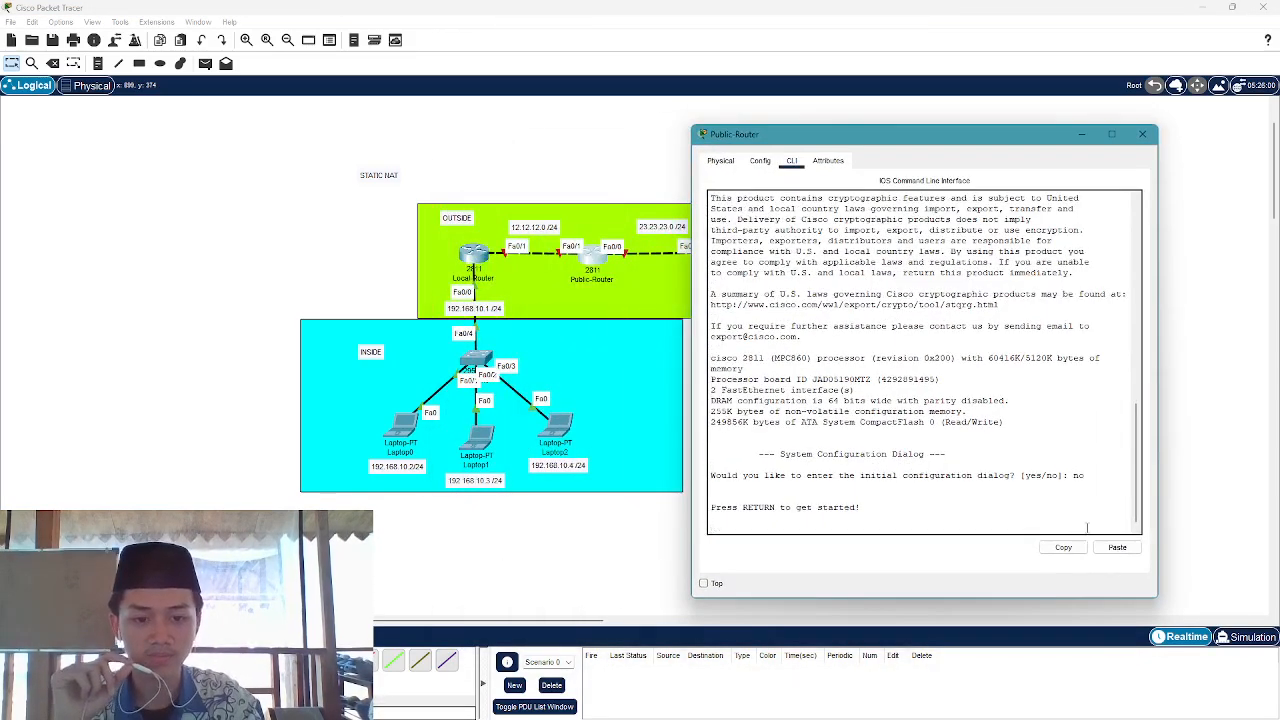
{"action": "key", "text": "Return"}
{"action": "type", "text": "en"}
{"action": "key", "text": "Return"}
{"action": "type", "text": "c"}
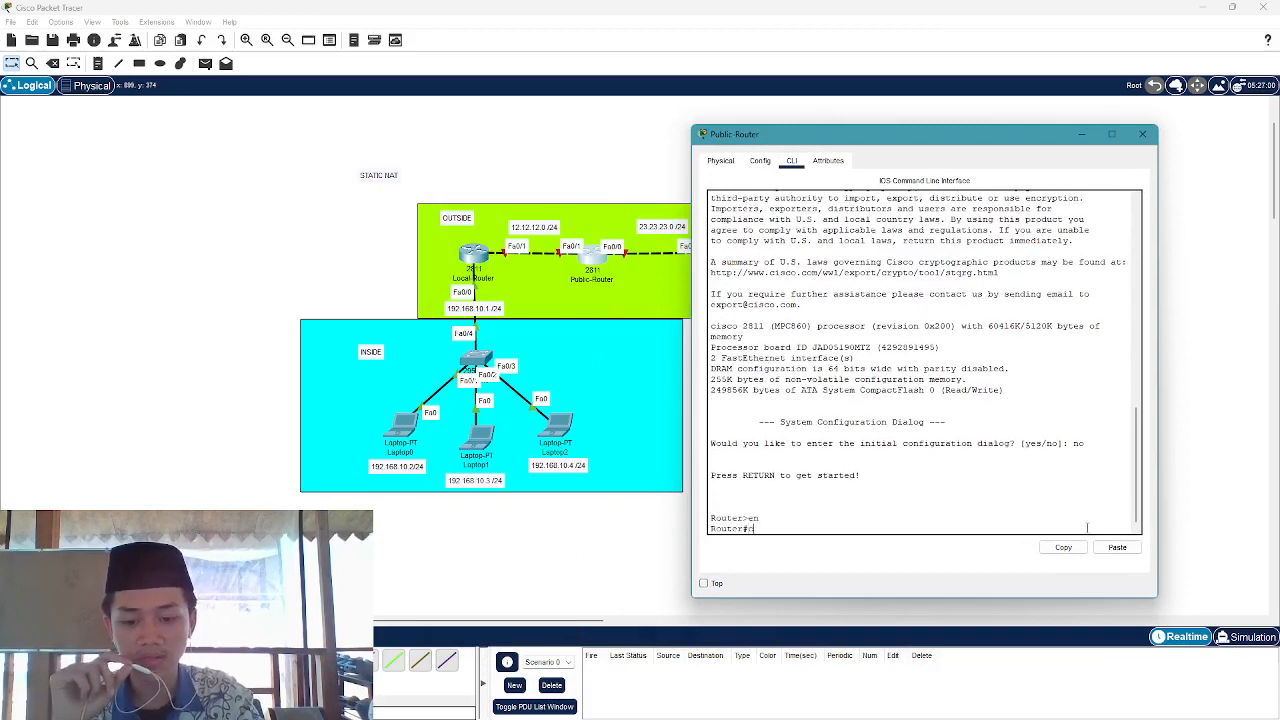
{"action": "type", "text": "onf t"}
{"action": "key", "text": "Return"}
{"action": "key", "text": "Return"}
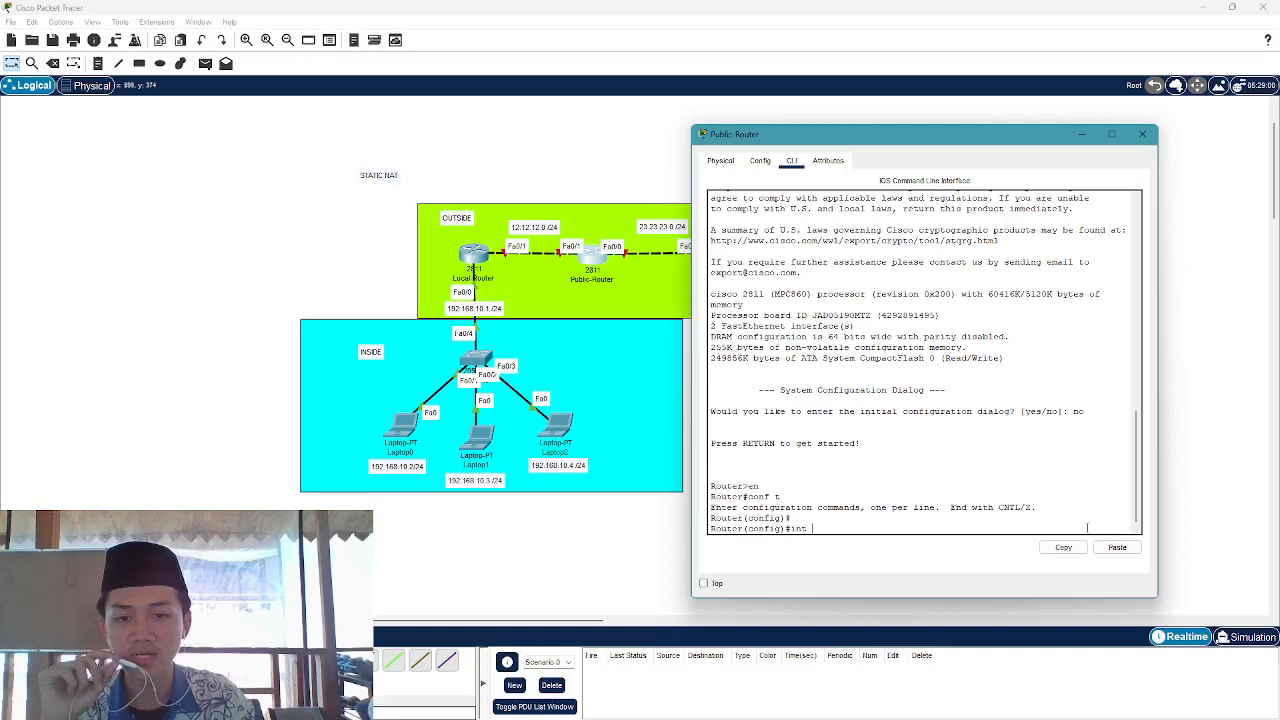
Enable Fa0/0 and assign it 23.23.23.1 255.255.255.0, correcting typos along the way
{"action": "left_click_drag", "start_coordinate": [836, 141], "coordinate": [886, 165]}
{"action": "type", "text": "fa"}
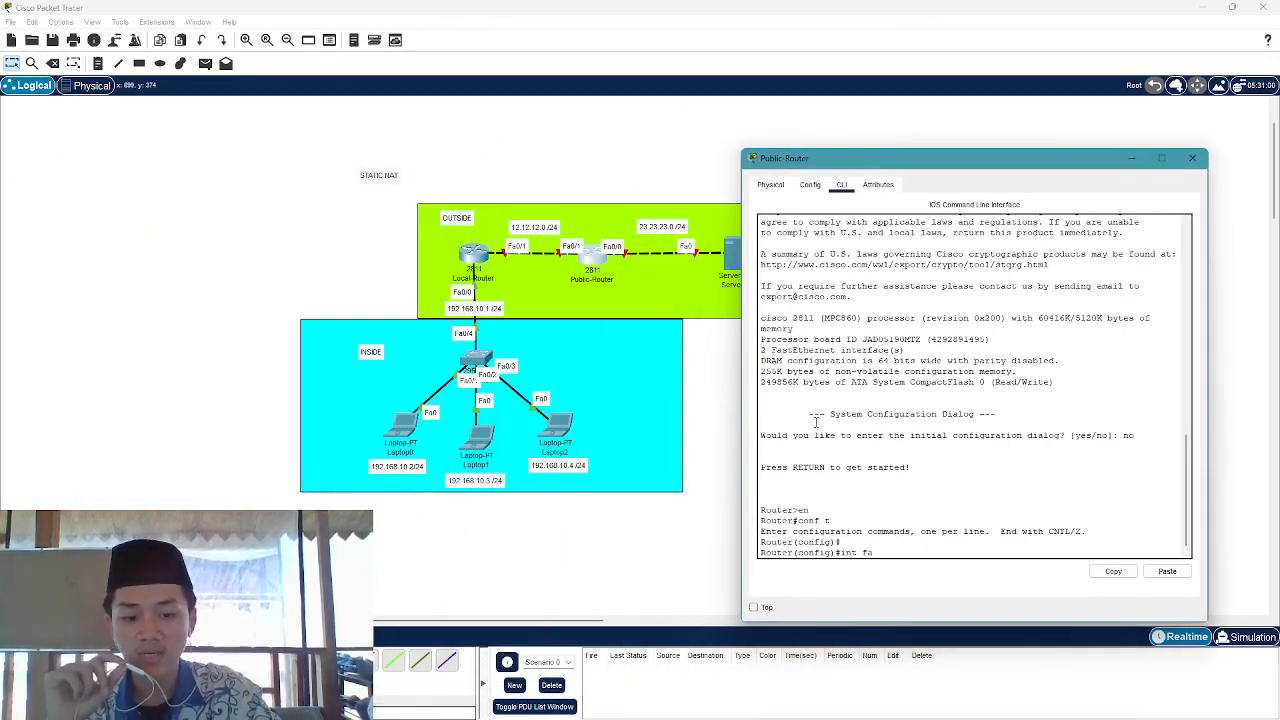
{"action": "type", "text": "0/0"}
{"action": "key", "text": "Return"}
{"action": "type", "text": "no"}
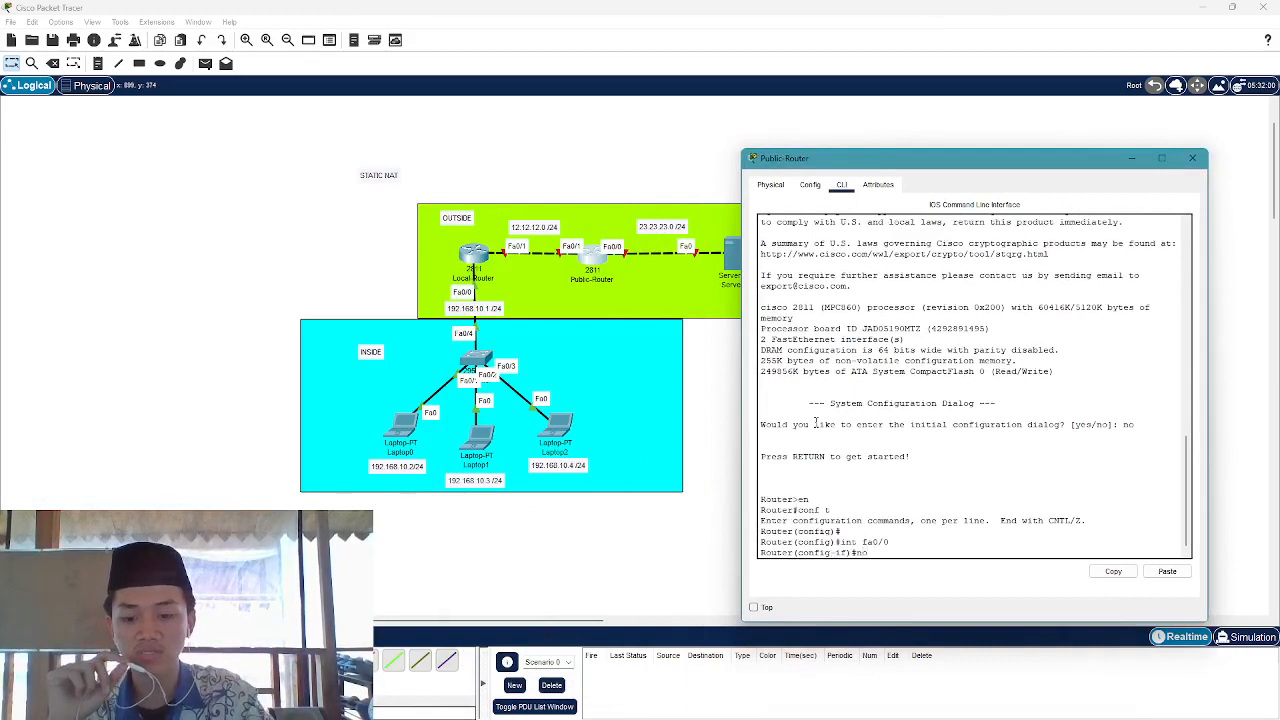
{"action": "type", "text": " sh"}
{"action": "key", "text": "Return"}
{"action": "type", "text": "ip"}
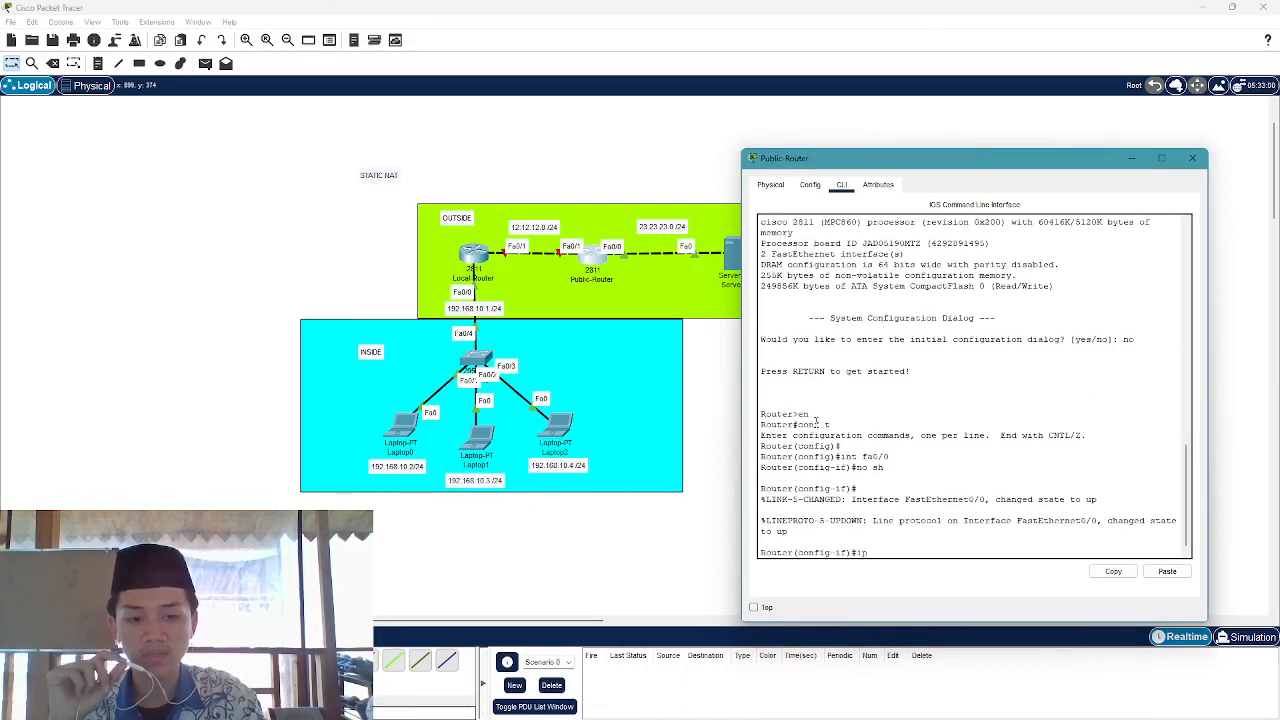
{"action": "type", "text": " address 23"}
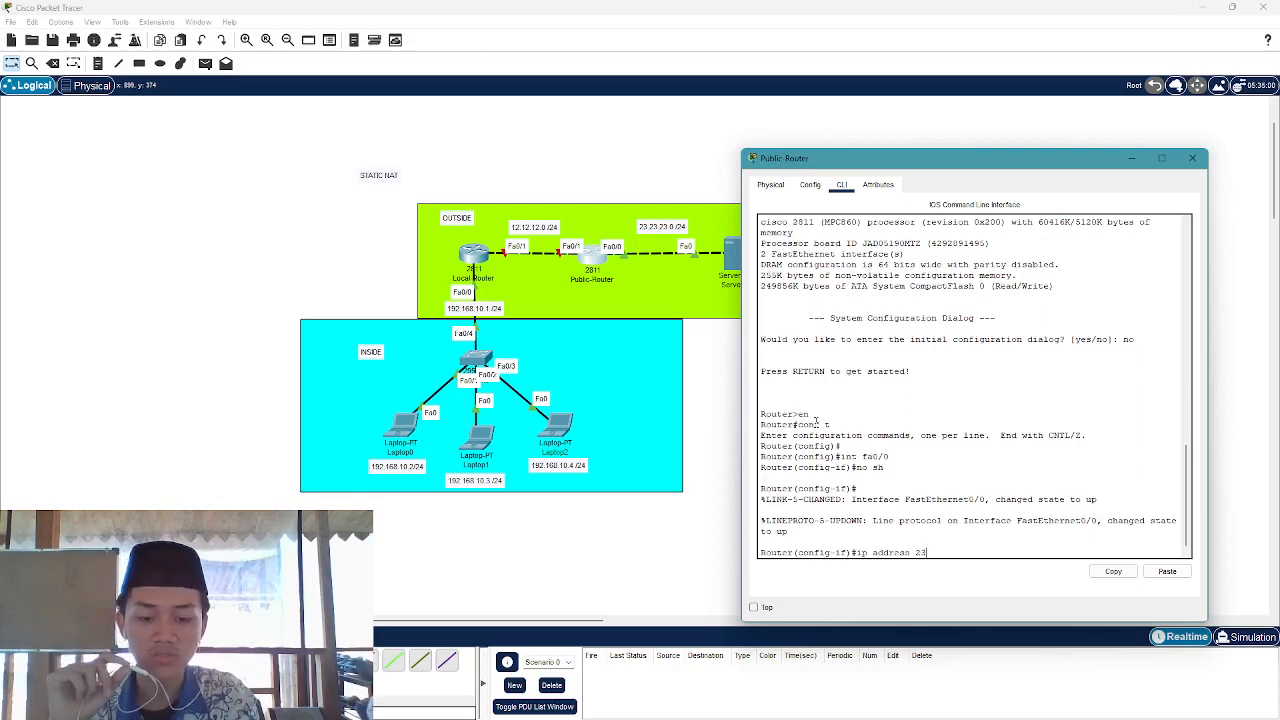
{"action": "type", "text": ".23.23."}
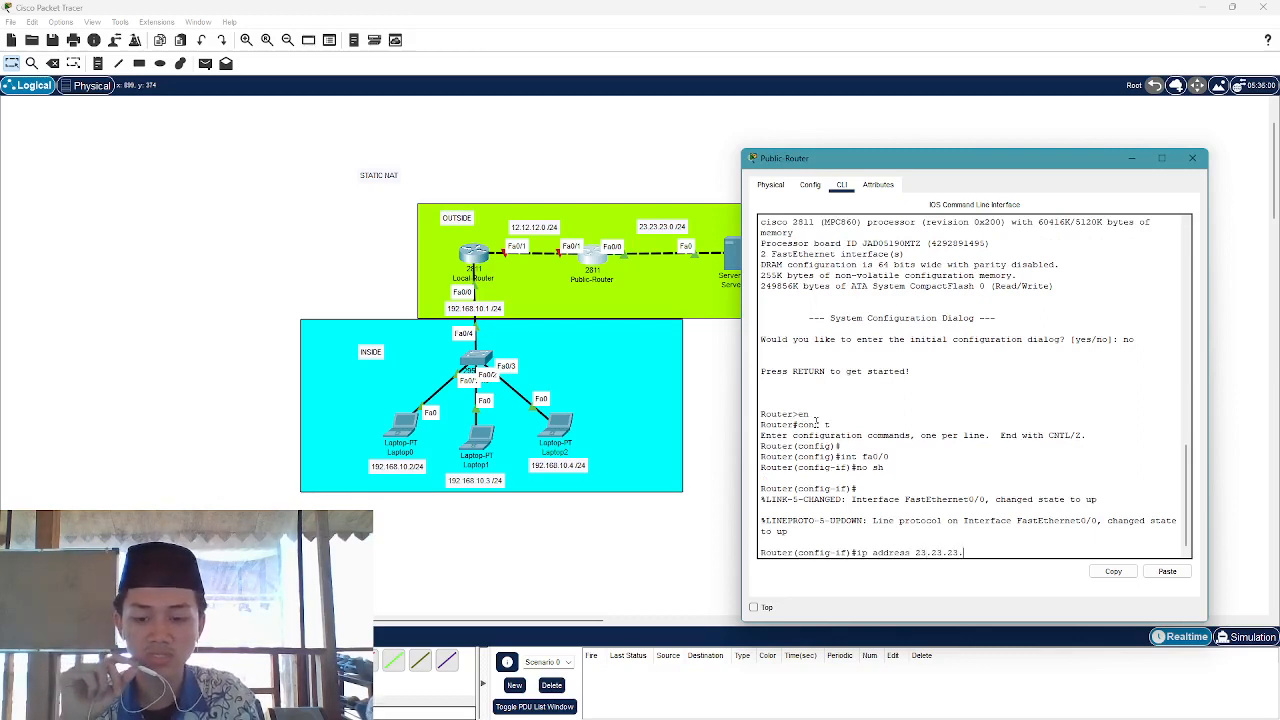
{"action": "type", "text": "23.23"}
{"action": "key", "text": "BackSpace"}
{"action": "key", "text": "BackSpace"}
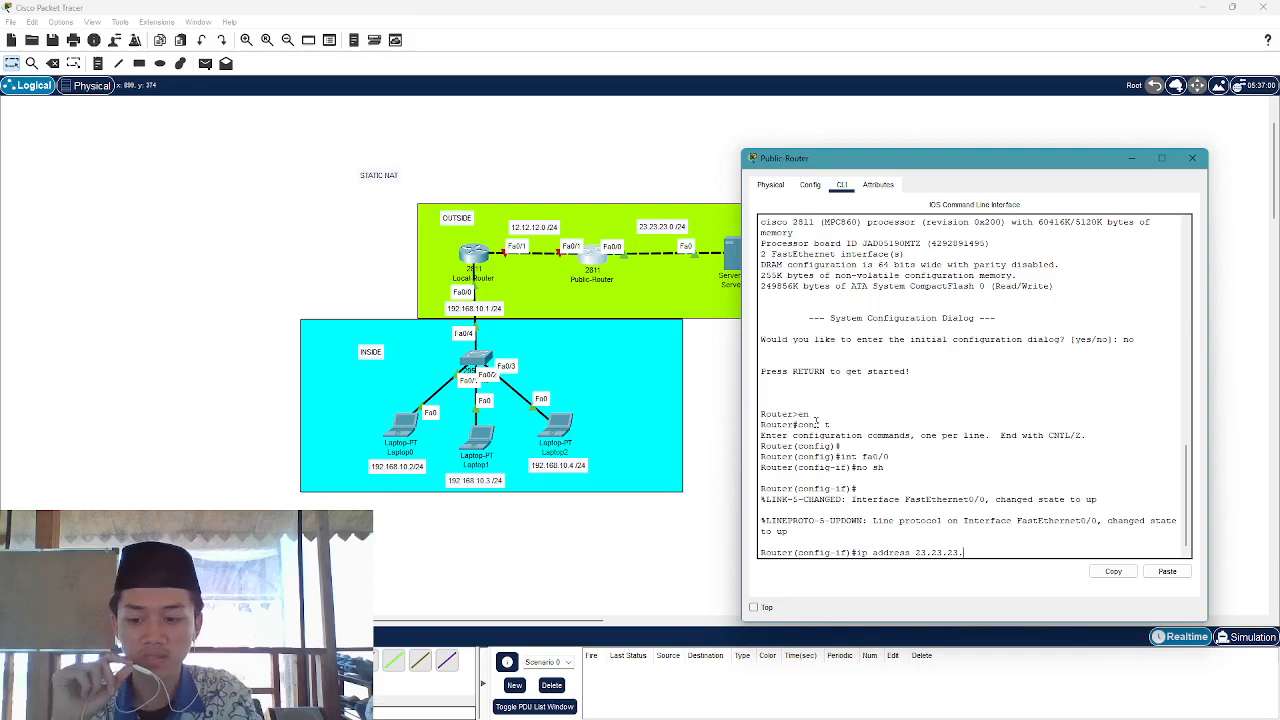
{"action": "type", "text": "1 "}
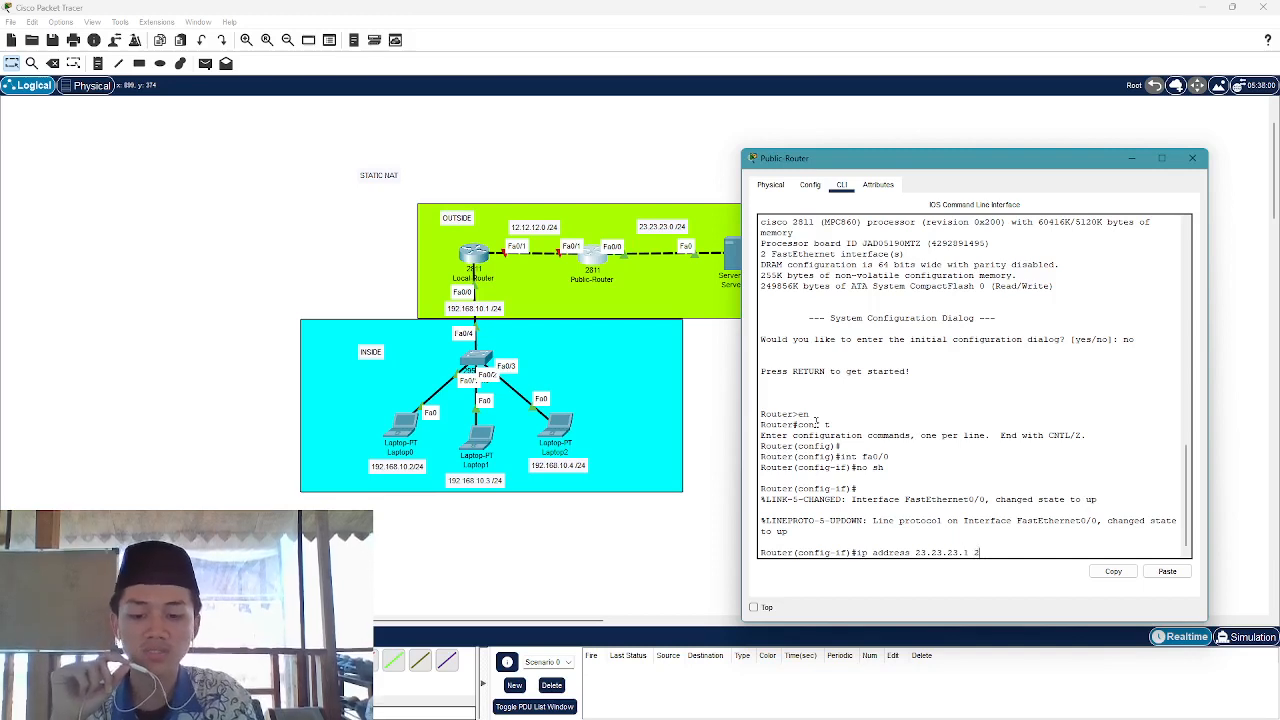
{"action": "type", "text": "255.255.255"}
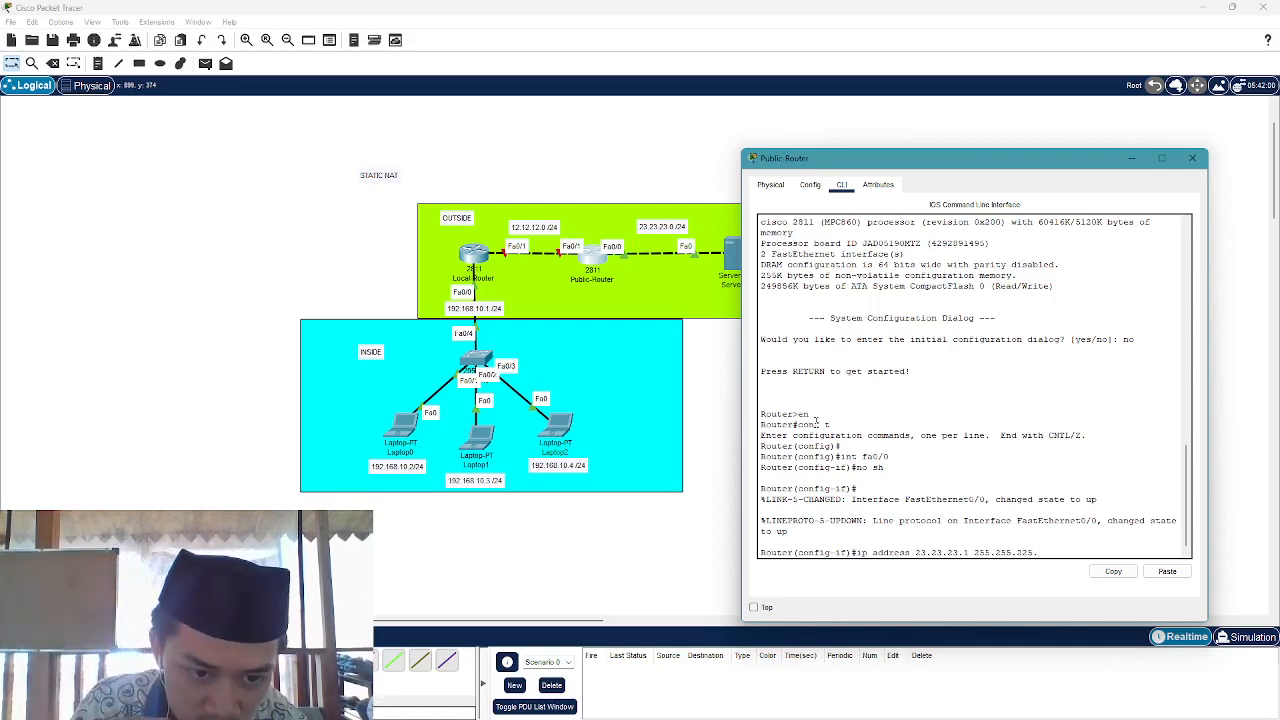
{"action": "type", "text": ".225"}
{"action": "key", "text": "BackSpace"}
{"action": "key", "text": "BackSpace"}
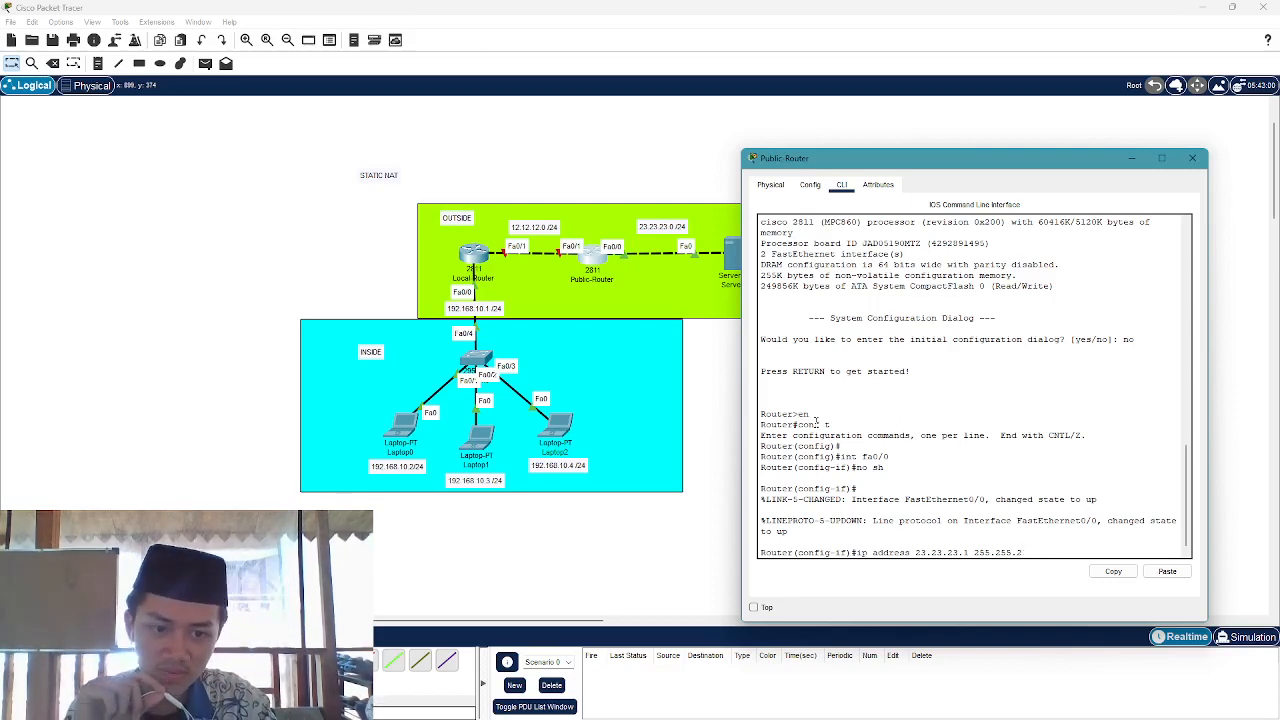
{"action": "key", "text": "Return"}
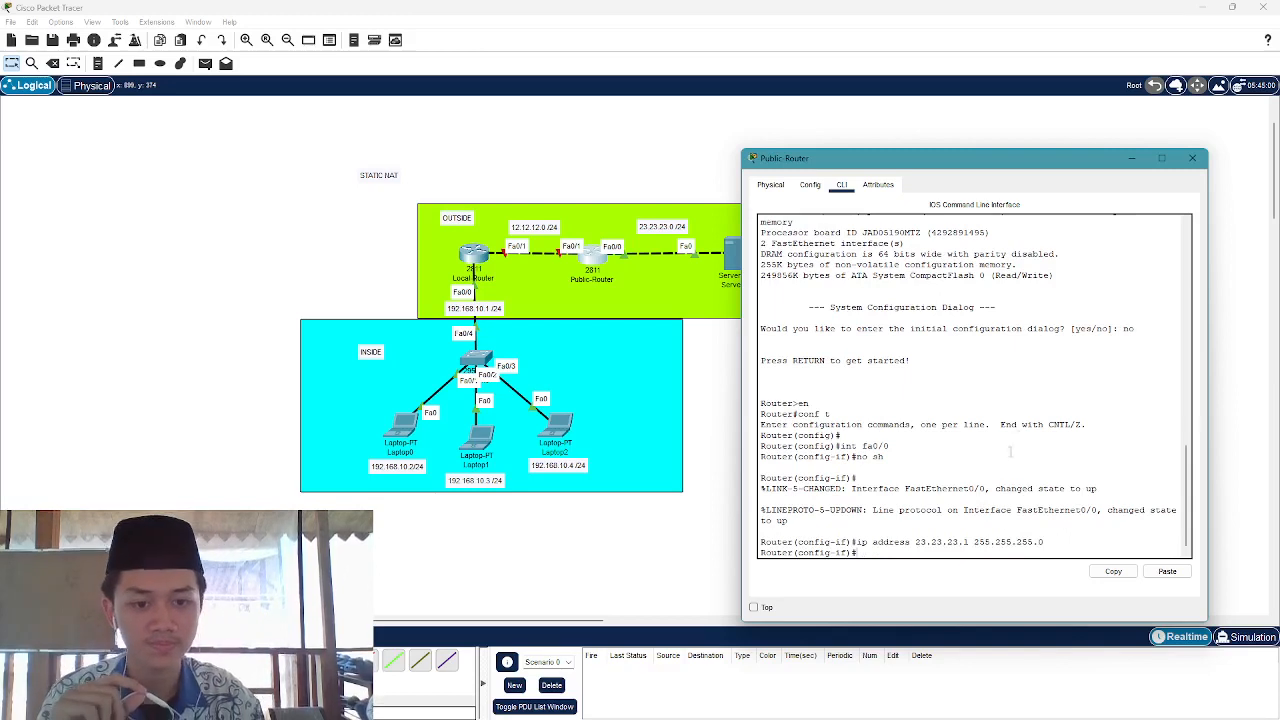
Run int fa0/1, no sh, and ip address 12.12.12.2 255.255.255.0 on Public-Router
{"action": "type", "text": "int"}
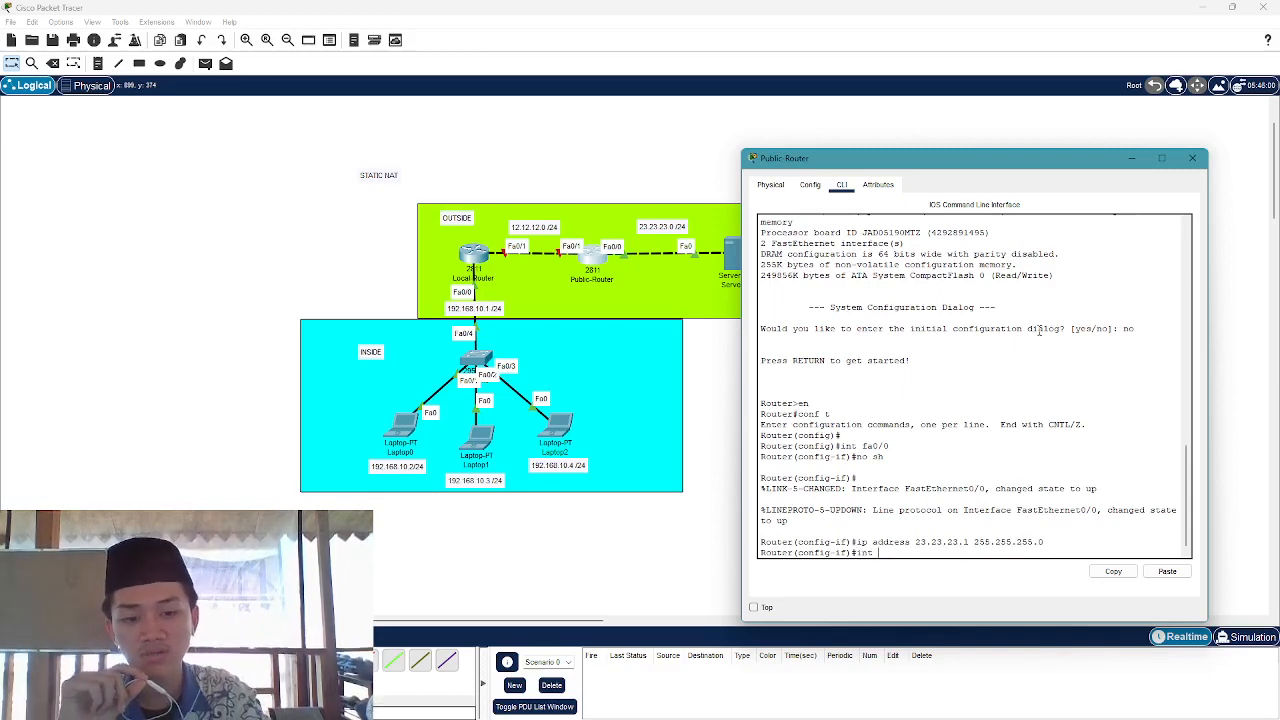
{"action": "type", "text": " fa0/"}
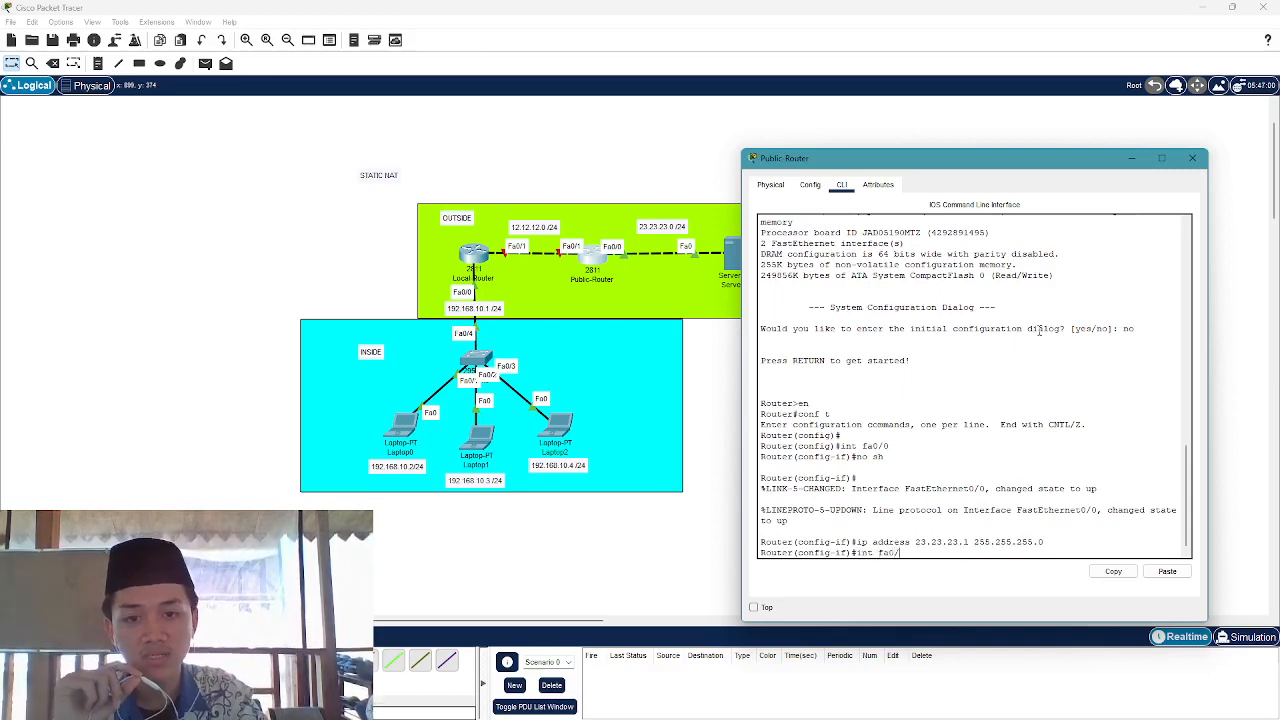
{"action": "type", "text": "1"}
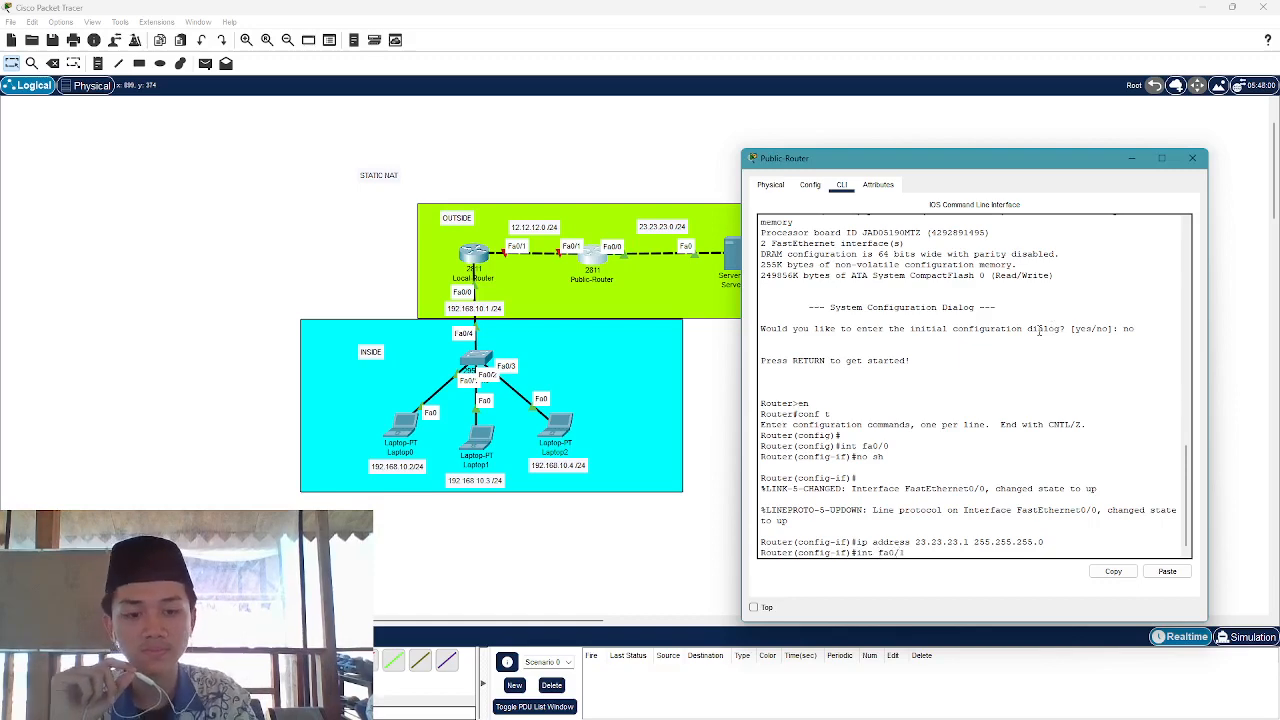
{"action": "key", "text": "Return"}
{"action": "type", "text": "no s"}
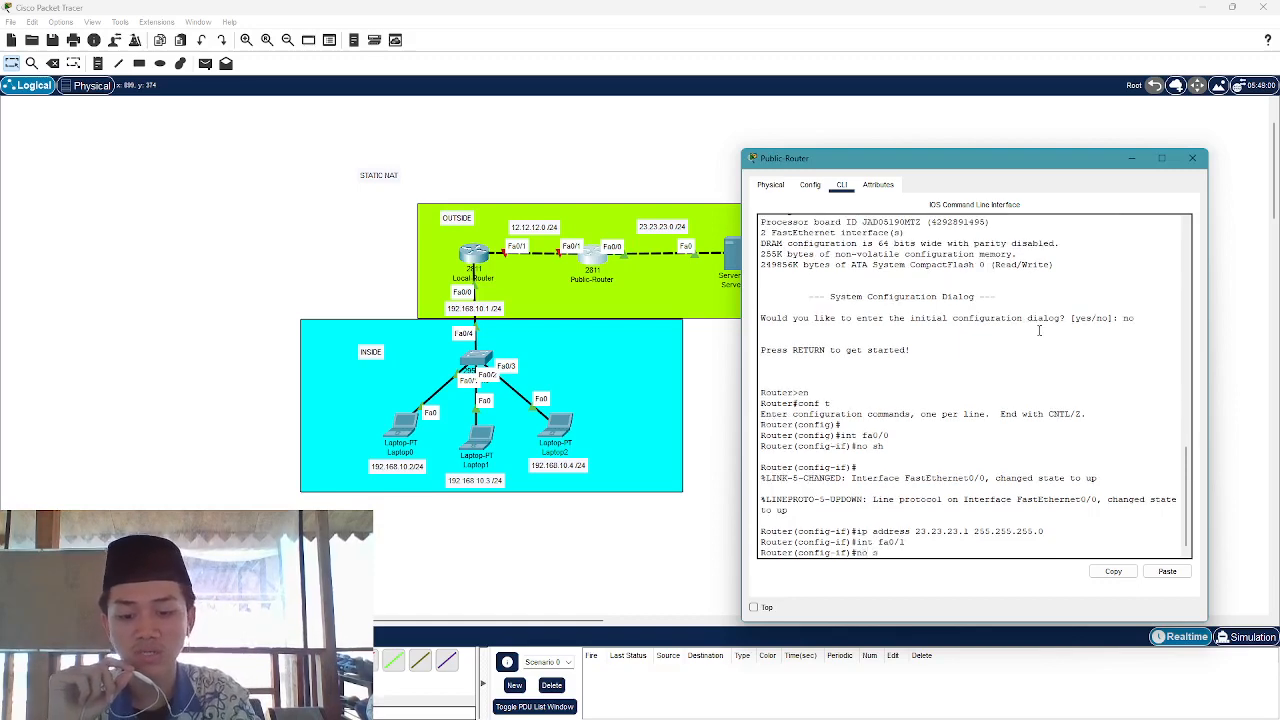
{"action": "type", "text": "h"}
{"action": "key", "text": "Return"}
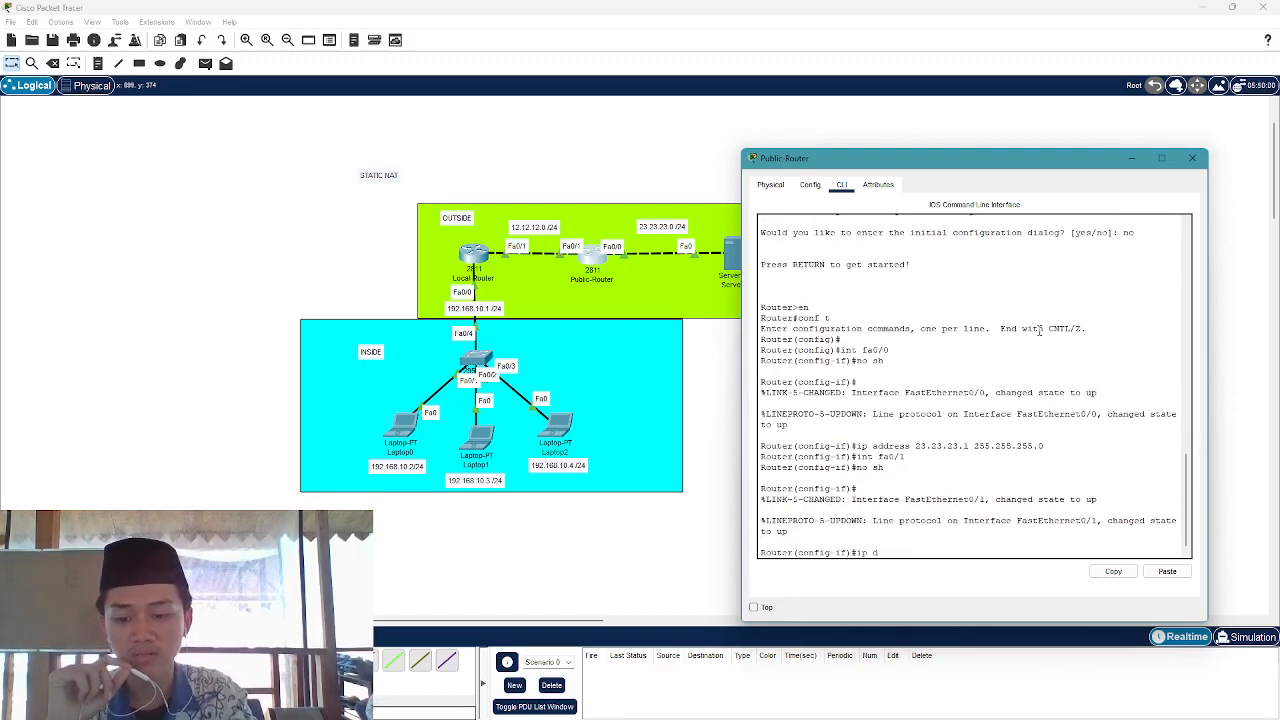
{"action": "type", "text": "ip addre"}
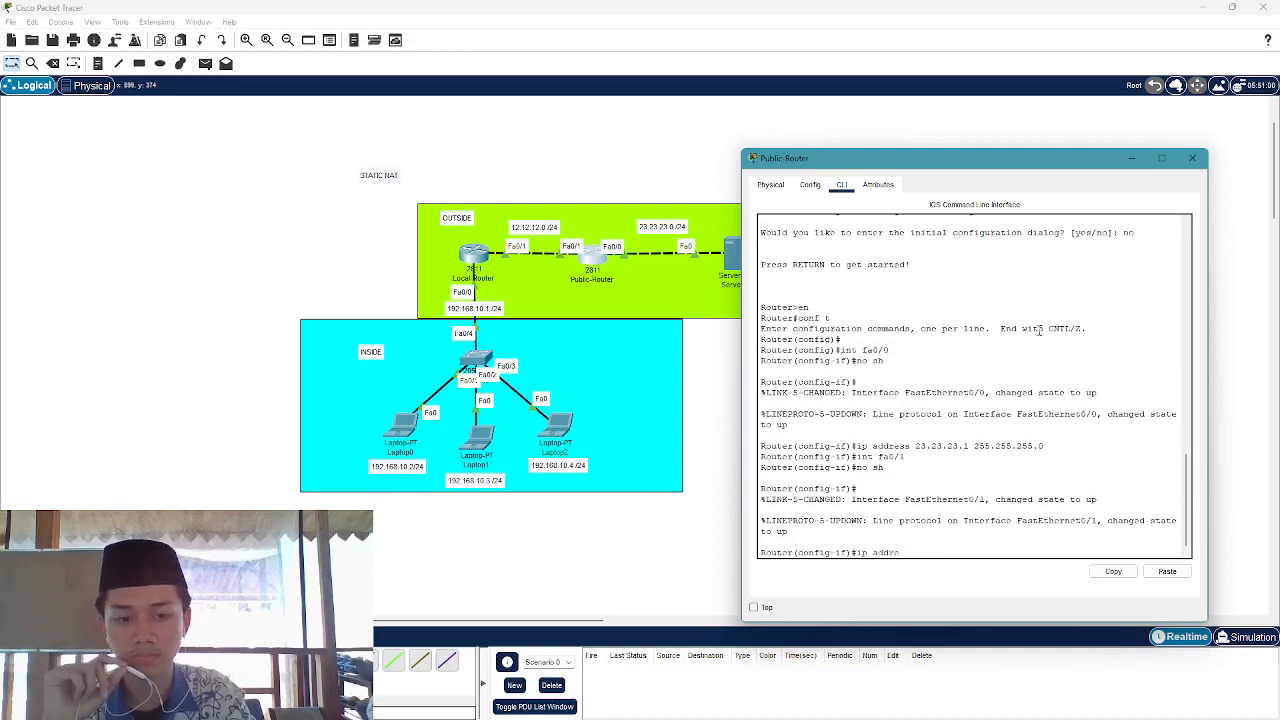
{"action": "type", "text": "ss"}
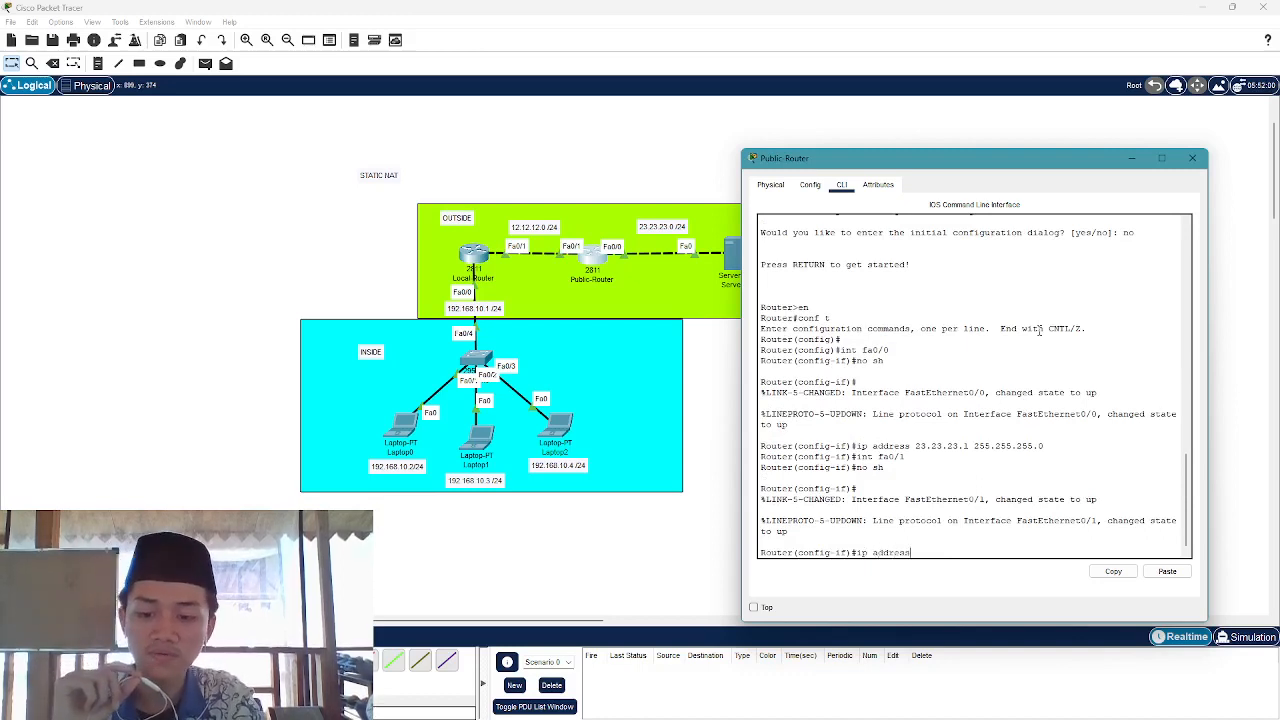
{"action": "key", "text": "XF86AudioLowerVolume"}
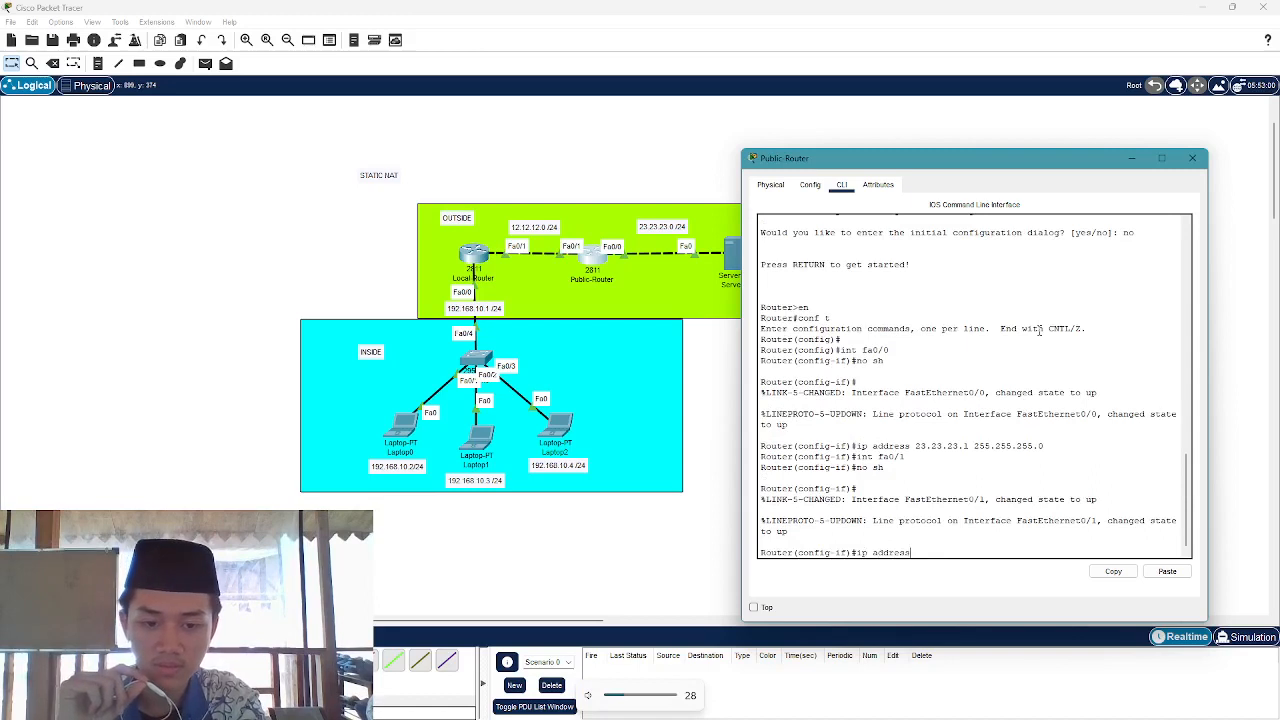
{"action": "key", "text": "XF86AudioRaiseVolume"}
{"action": "key", "text": "XF86AudioRaiseVolume"}
{"action": "key", "text": "XF86AudioRaiseVolume"}
{"action": "key", "text": "XF86AudioRaiseVolume"}
{"action": "type", "text": "12"}
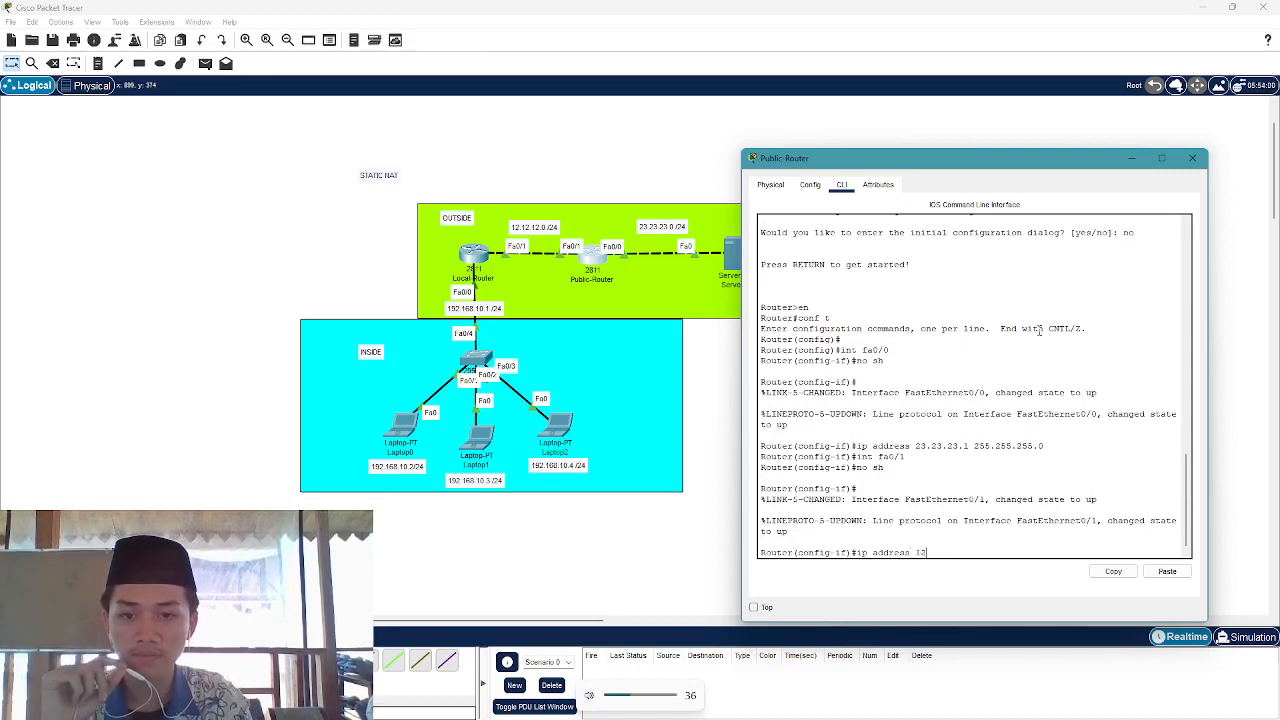
{"action": "type", "text": ".12.1"}
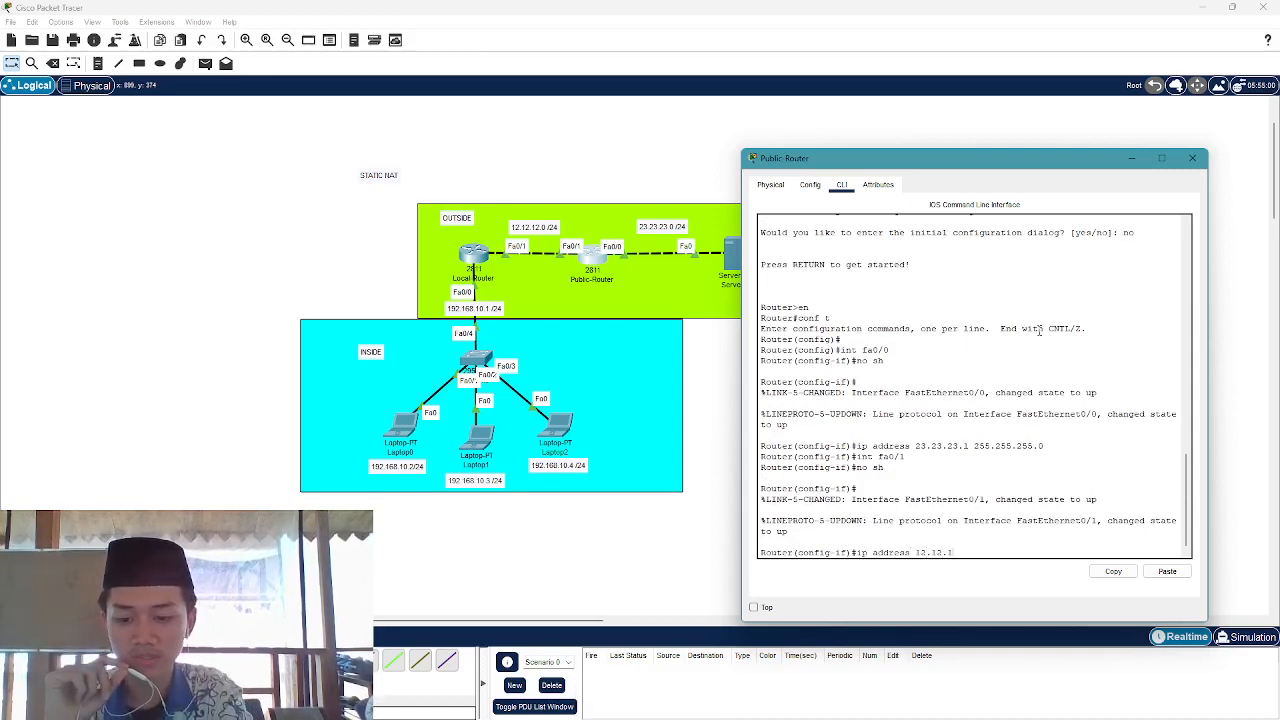
{"action": "type", "text": "2.2"}
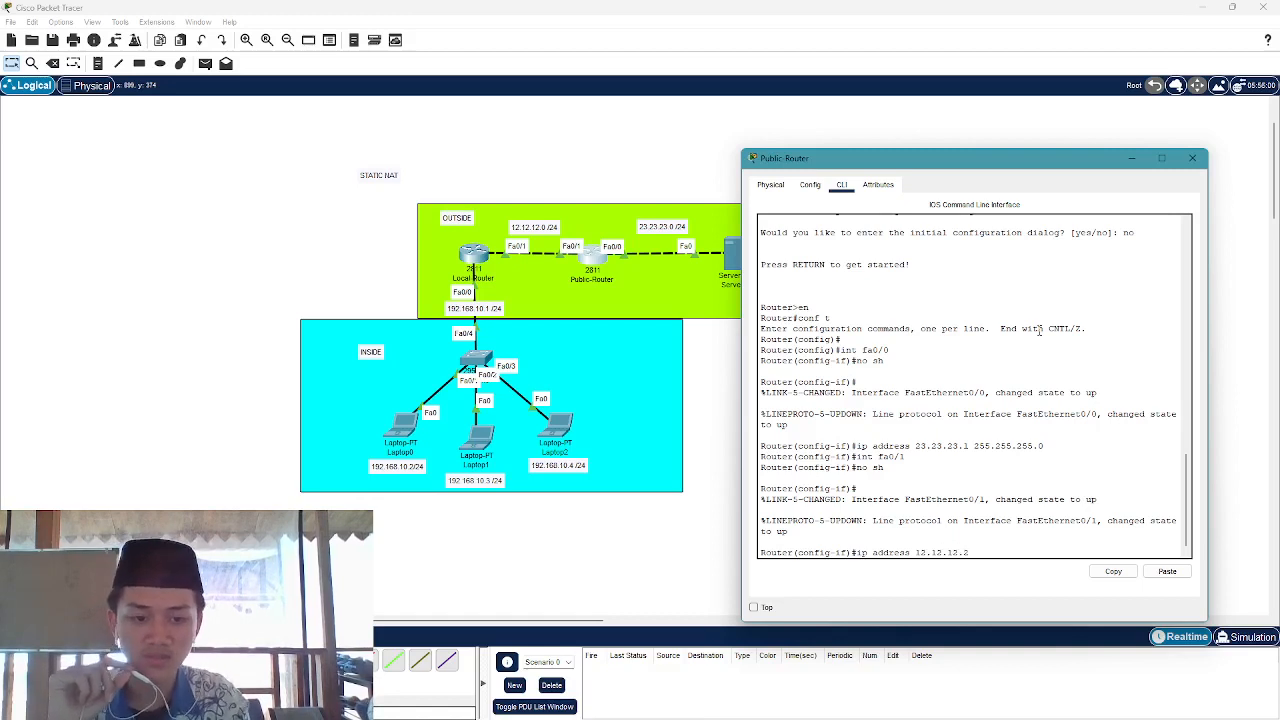
{"action": "type", "text": " 255.2"}
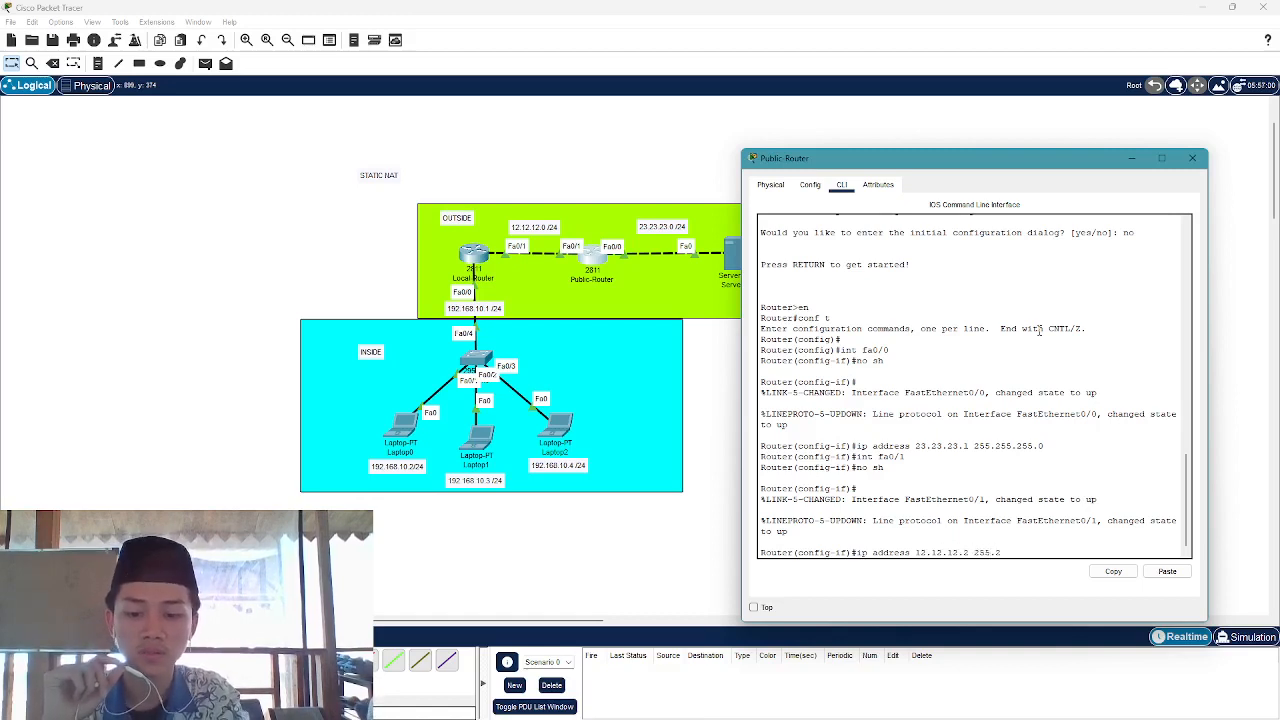
{"action": "type", "text": "55.255.255"}
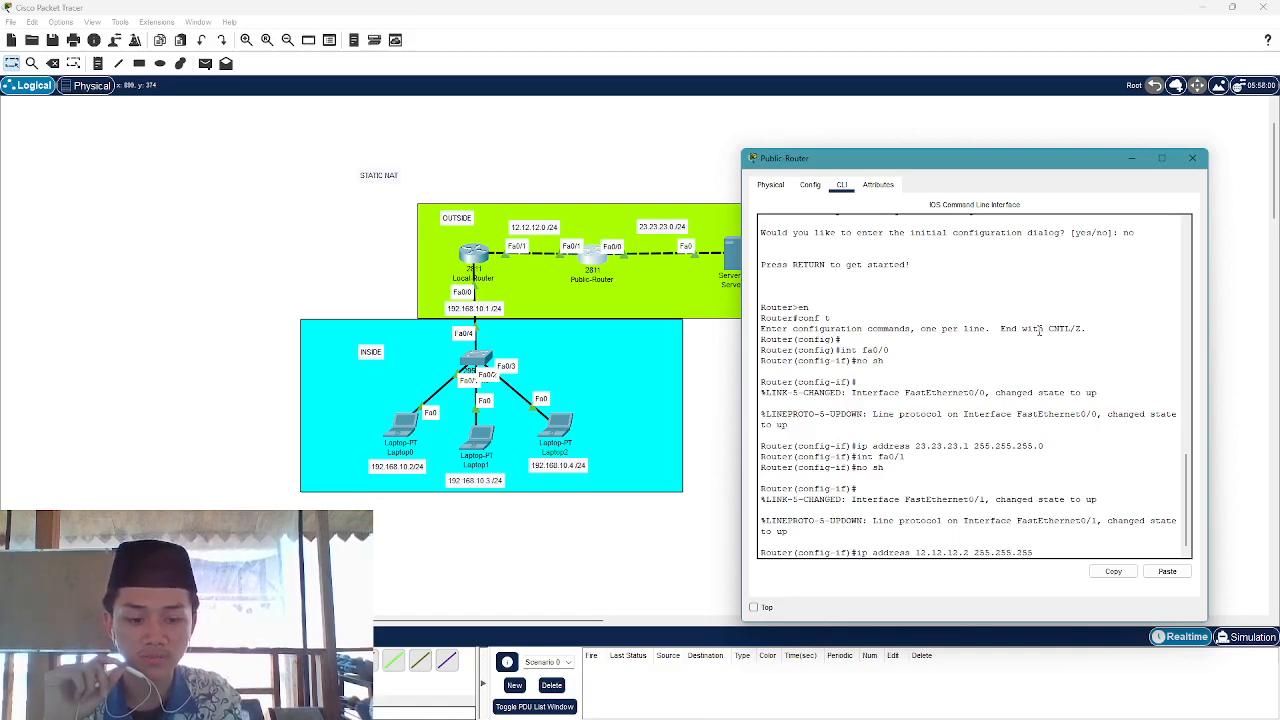
{"action": "type", "text": "0"}
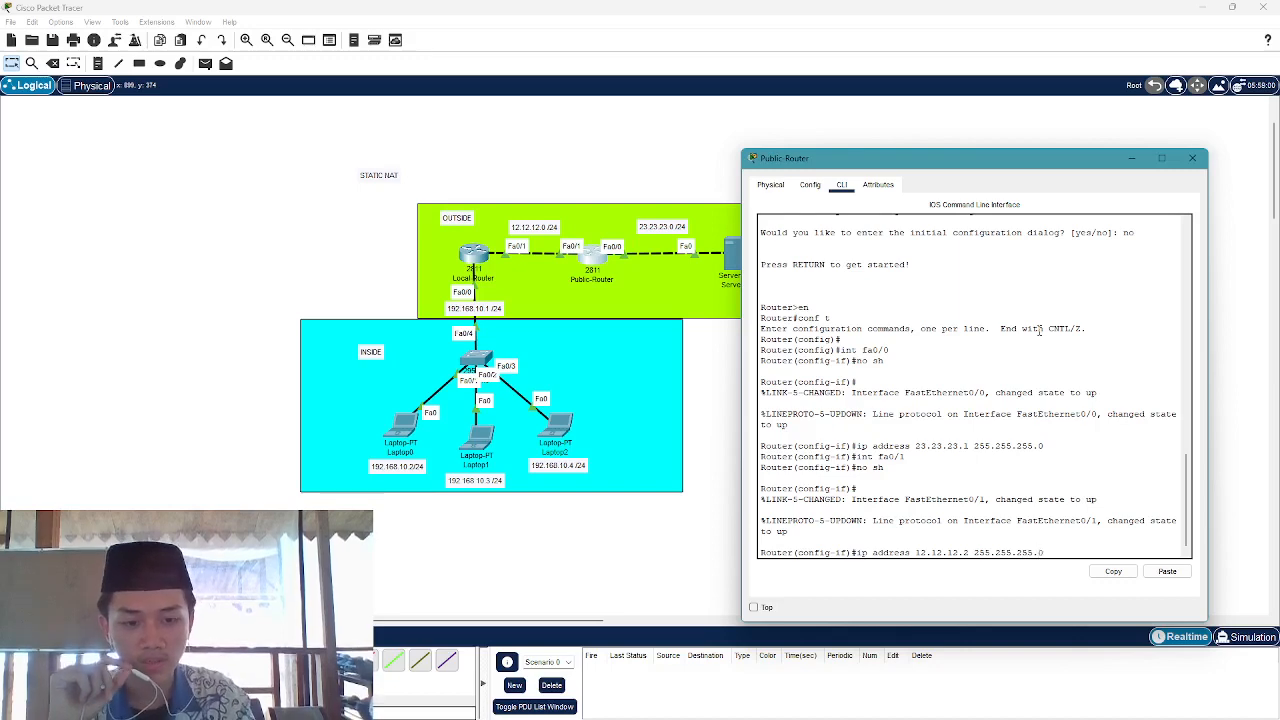
{"action": "key", "text": "Return"}
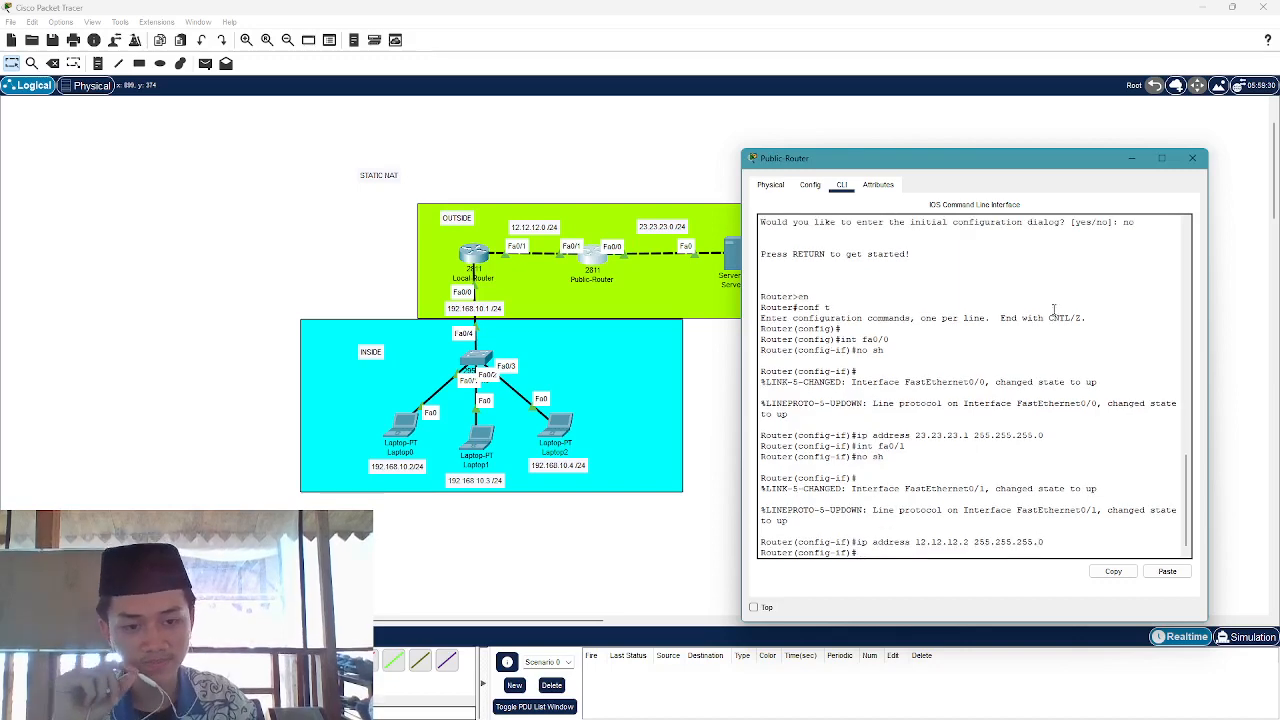
Close Public-Router's window, select the whole topology, and reopen Local-Router's console
{"action": "left_click", "coordinate": [1192, 158]}
{"action": "left_click_drag", "start_coordinate": [206, 209], "coordinate": [899, 543]}
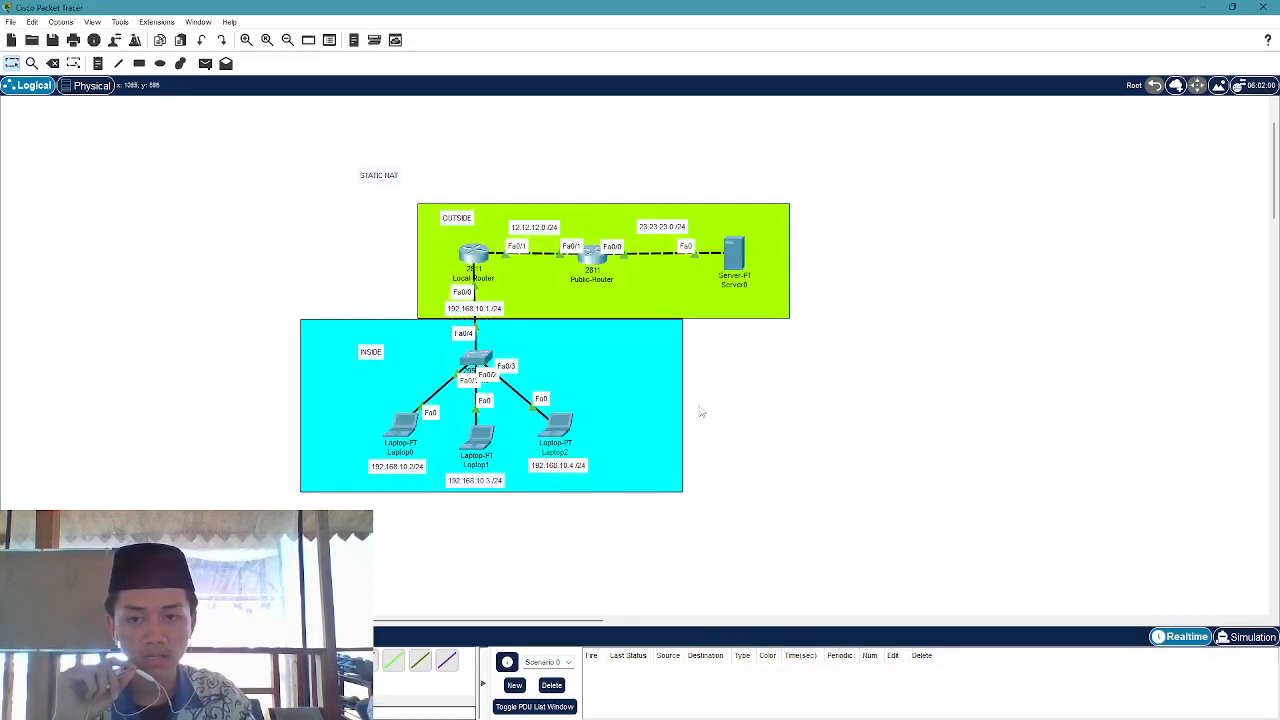
{"action": "left_click_drag", "start_coordinate": [241, 195], "coordinate": [895, 536]}
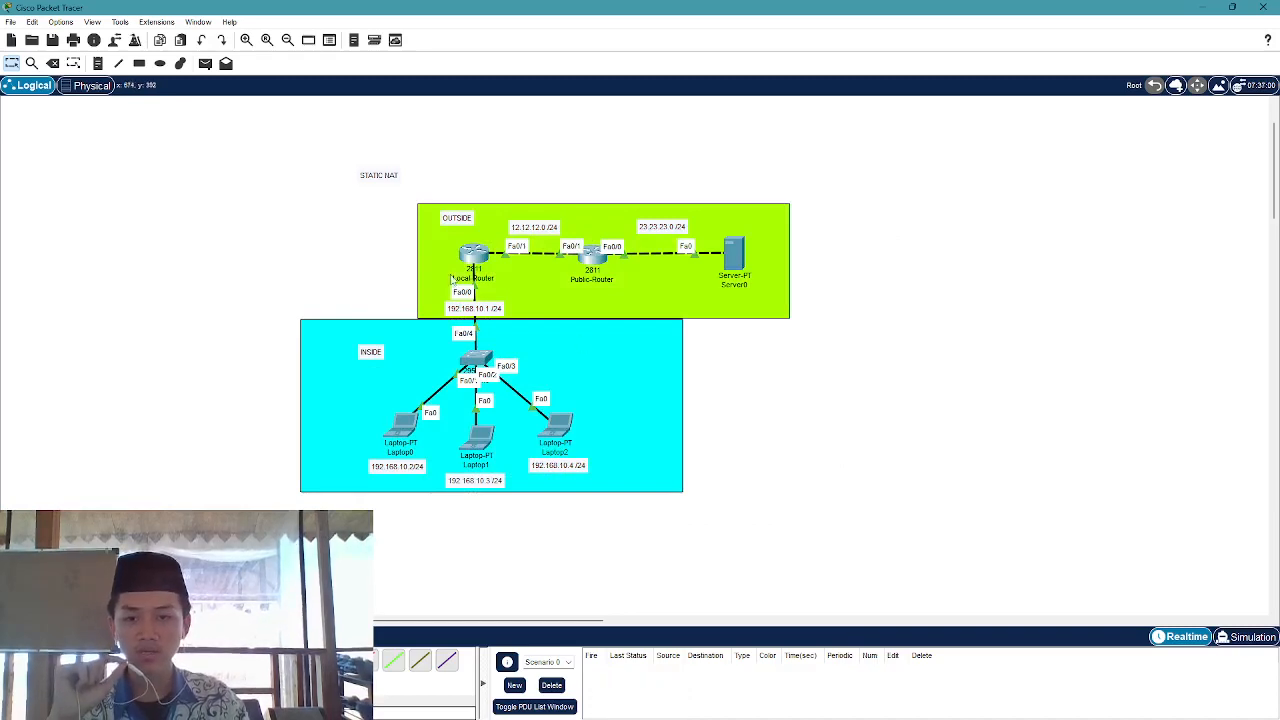
{"action": "left_click", "coordinate": [479, 255]}
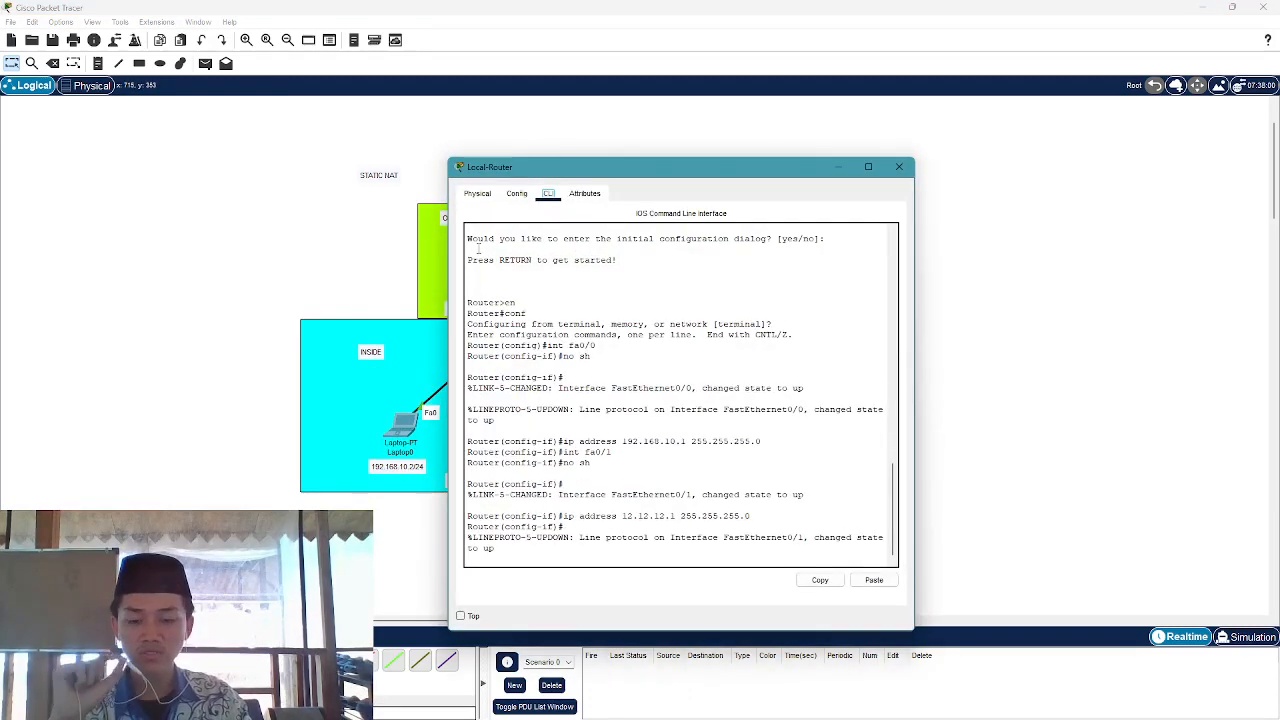
Exit interface mode with ex, tab-complete 'ip nat inside source', then return to the topology canvas
{"action": "left_click", "coordinate": [617, 558]}
{"action": "key", "text": "Return"}
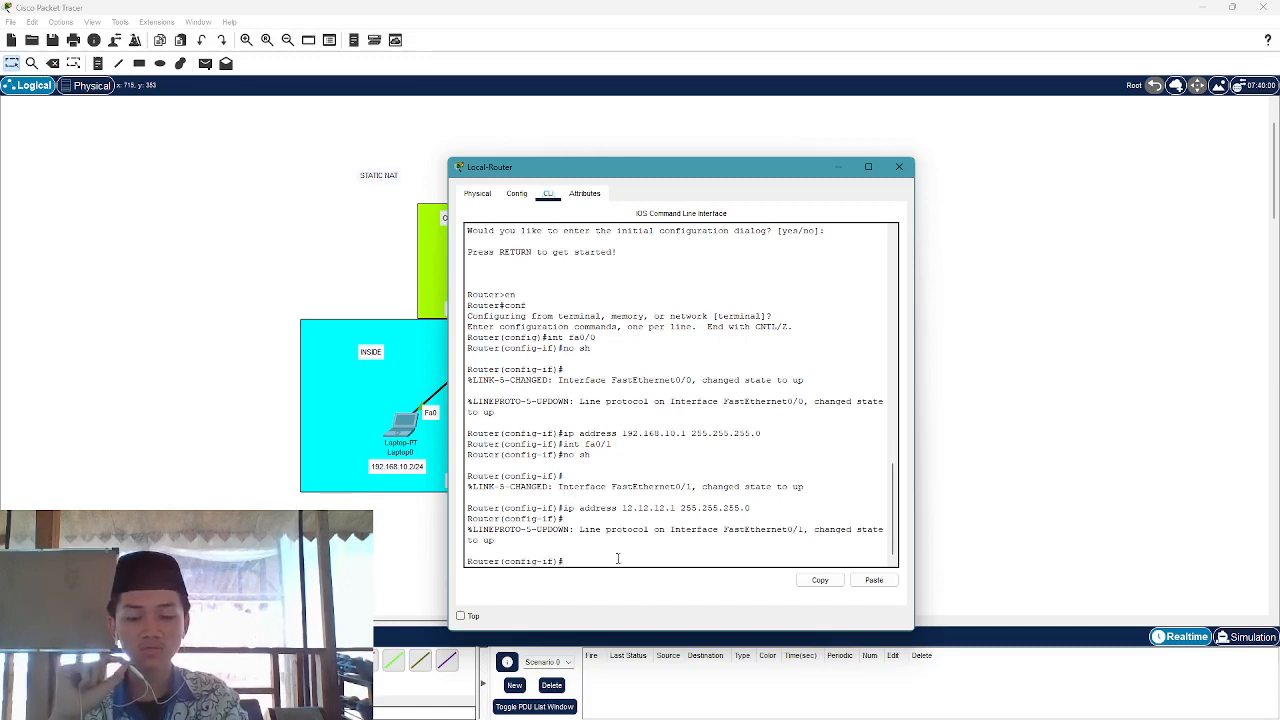
{"action": "type", "text": "e"}
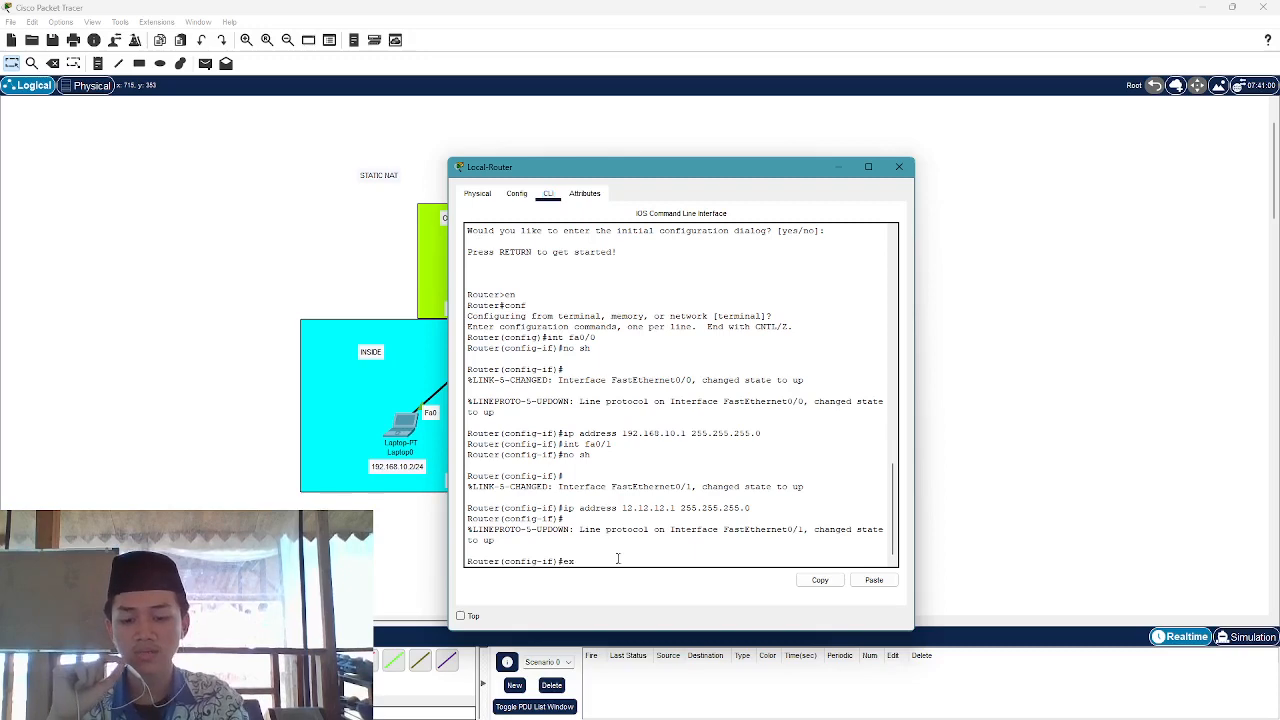
{"action": "type", "text": "x"}
{"action": "key", "text": "Return"}
{"action": "type", "text": "ip nat"}
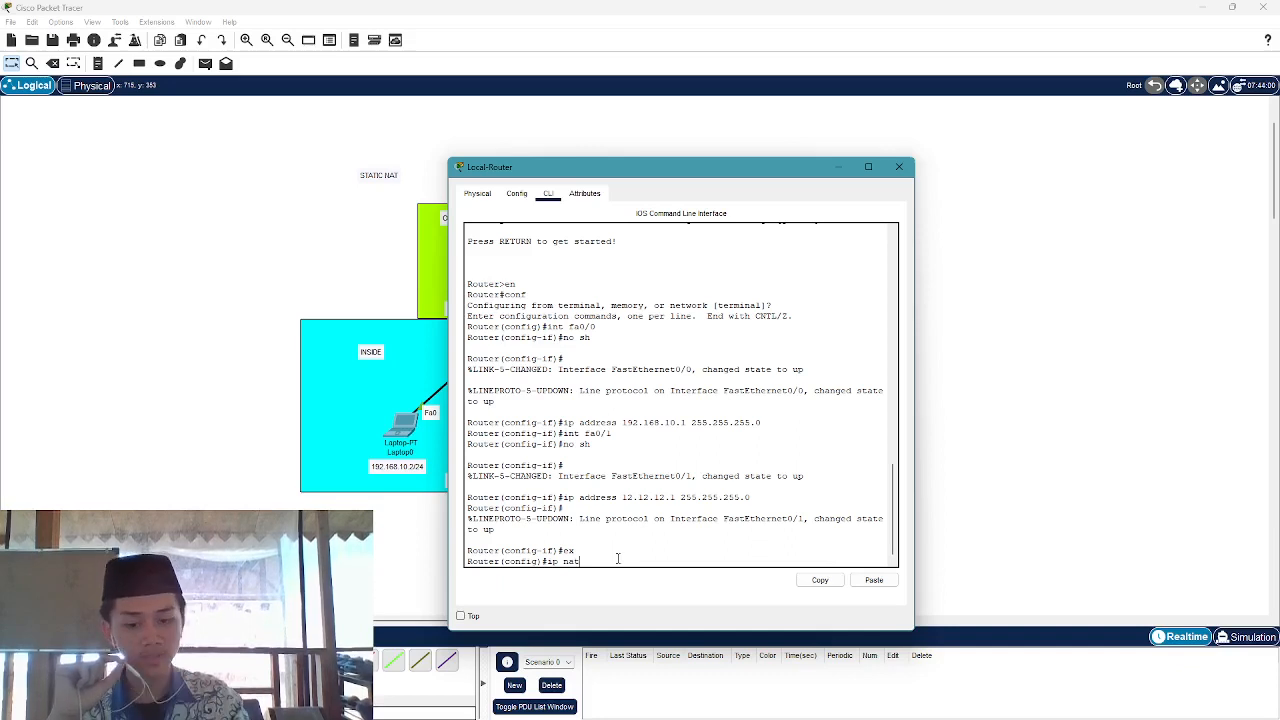
{"action": "type", "text": " in"}
{"action": "key", "text": "Tab"}
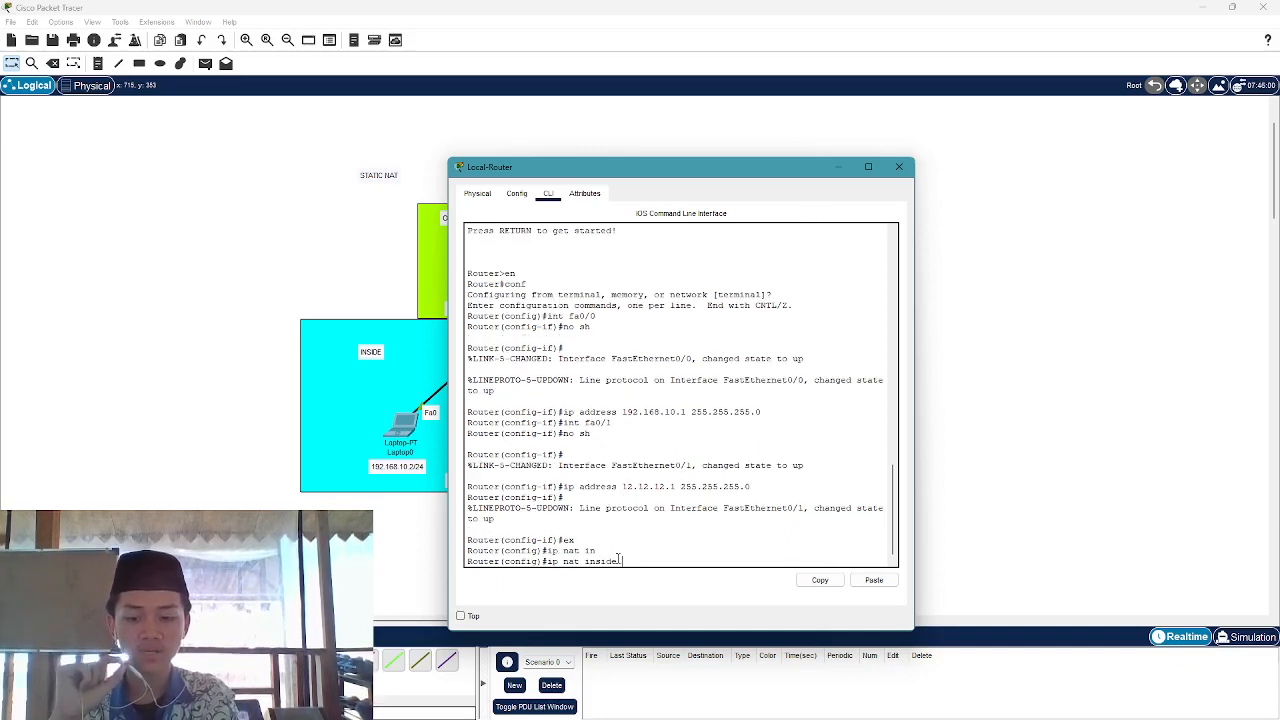
{"action": "key", "text": "Tab"}
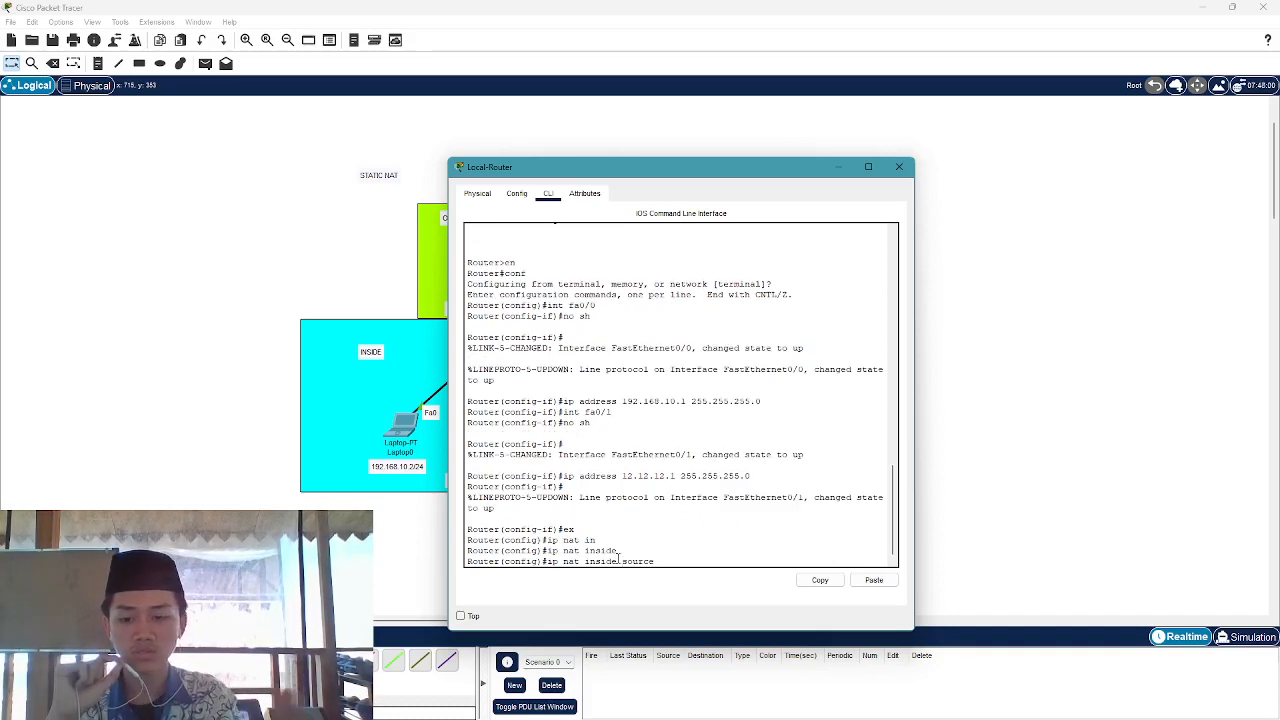
{"action": "left_click_drag", "start_coordinate": [695, 172], "coordinate": [896, 143]}
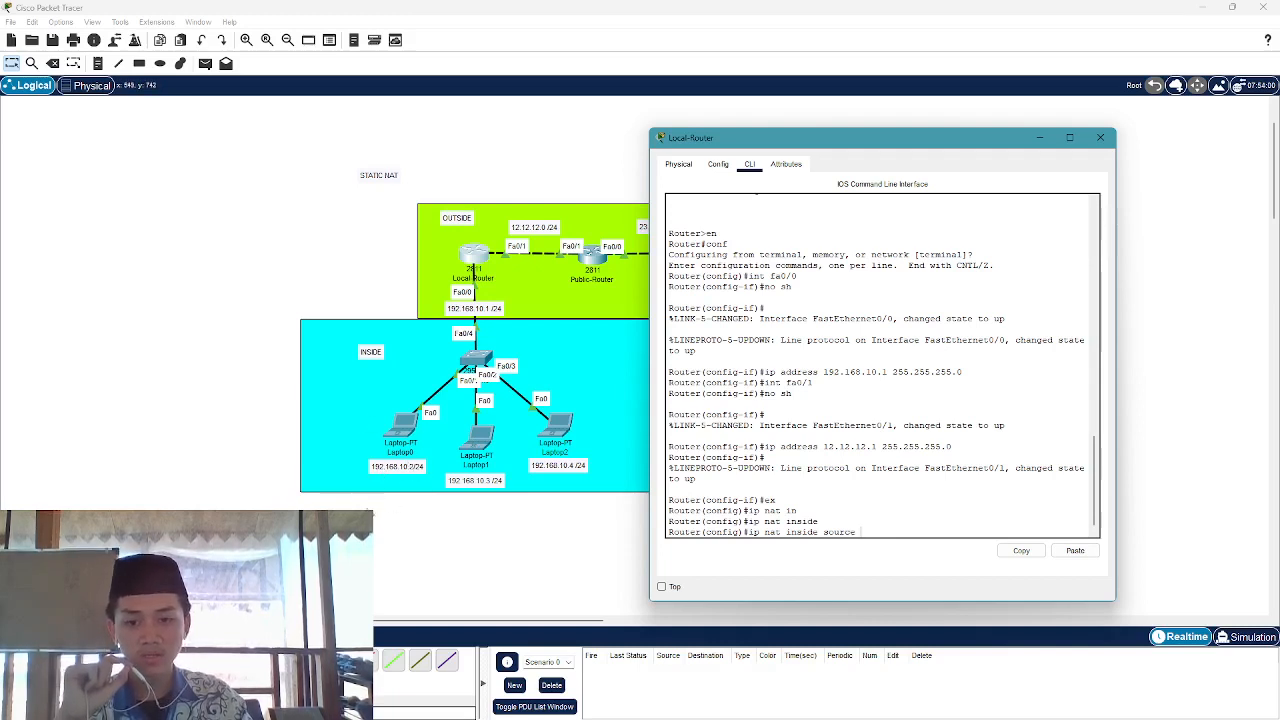
{"action": "left_click", "coordinate": [405, 466]}
Check Laptop0's address 192.168.10.2 in its note and return to Local-Router's console
{"action": "left_click", "coordinate": [430, 476]}
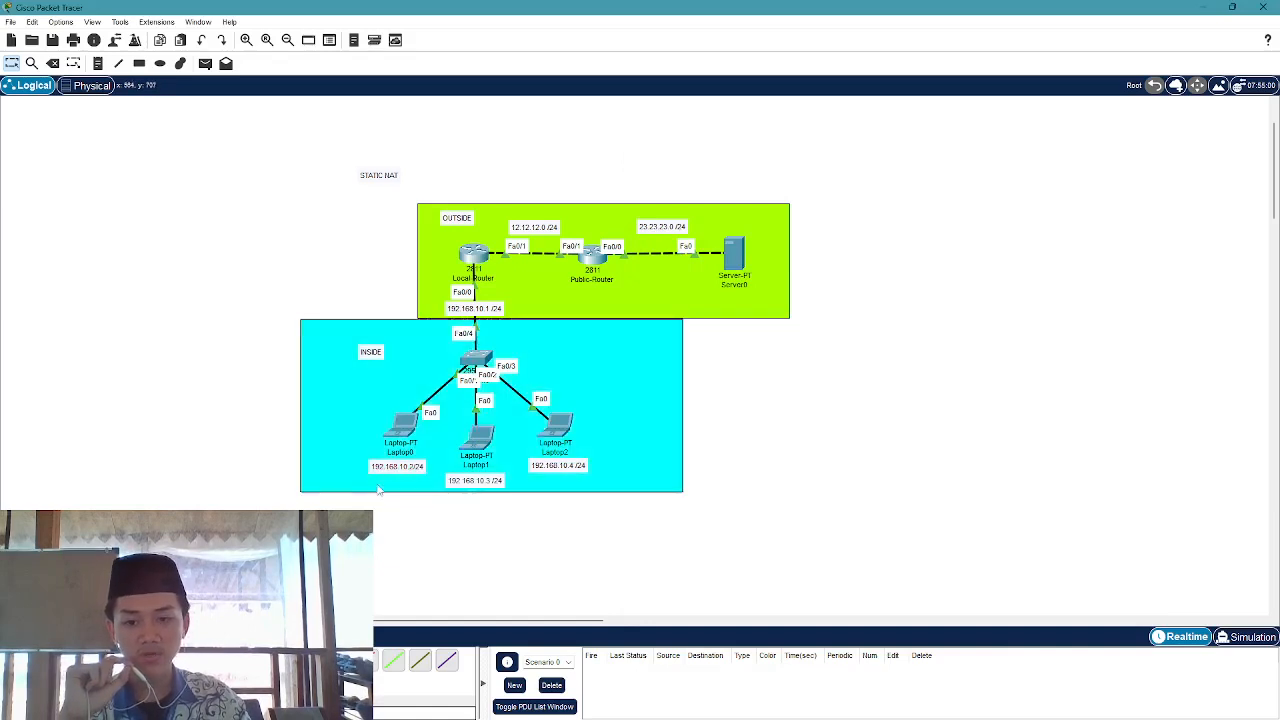
{"action": "double_click", "coordinate": [376, 466]}
{"action": "left_click", "coordinate": [386, 478]}
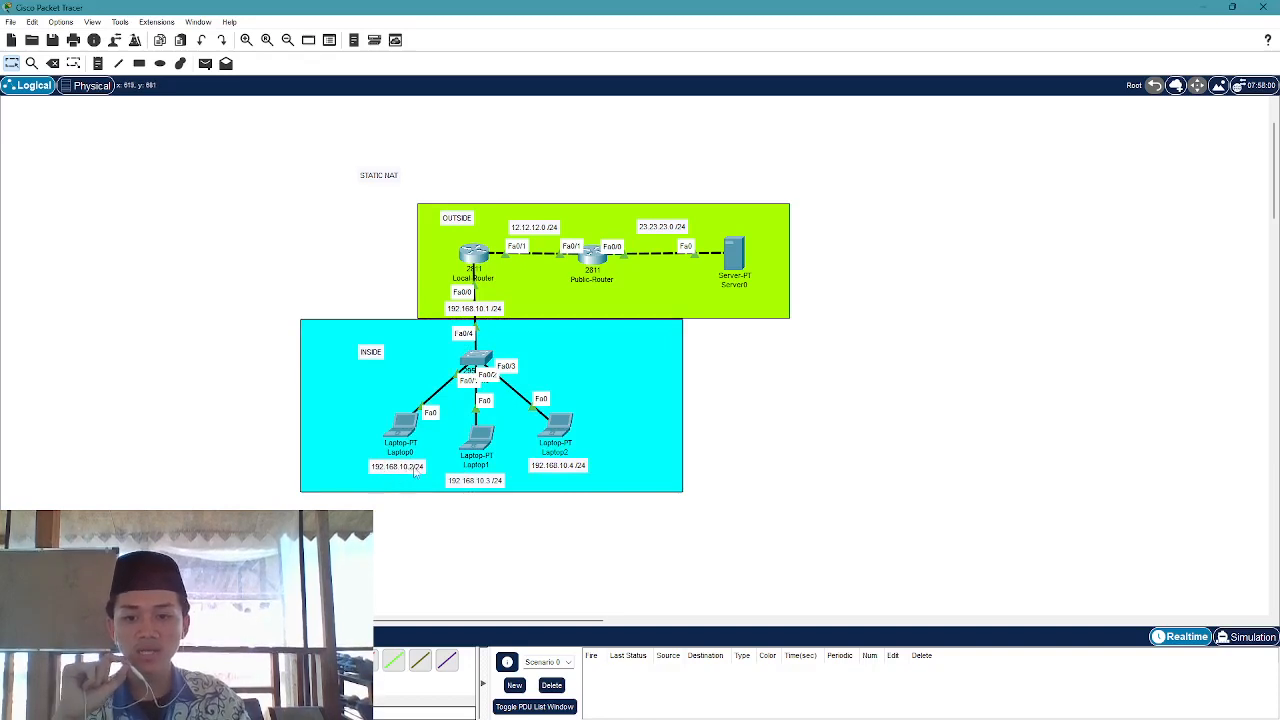
{"action": "left_click", "coordinate": [472, 262]}
{"action": "left_click", "coordinate": [472, 262]}
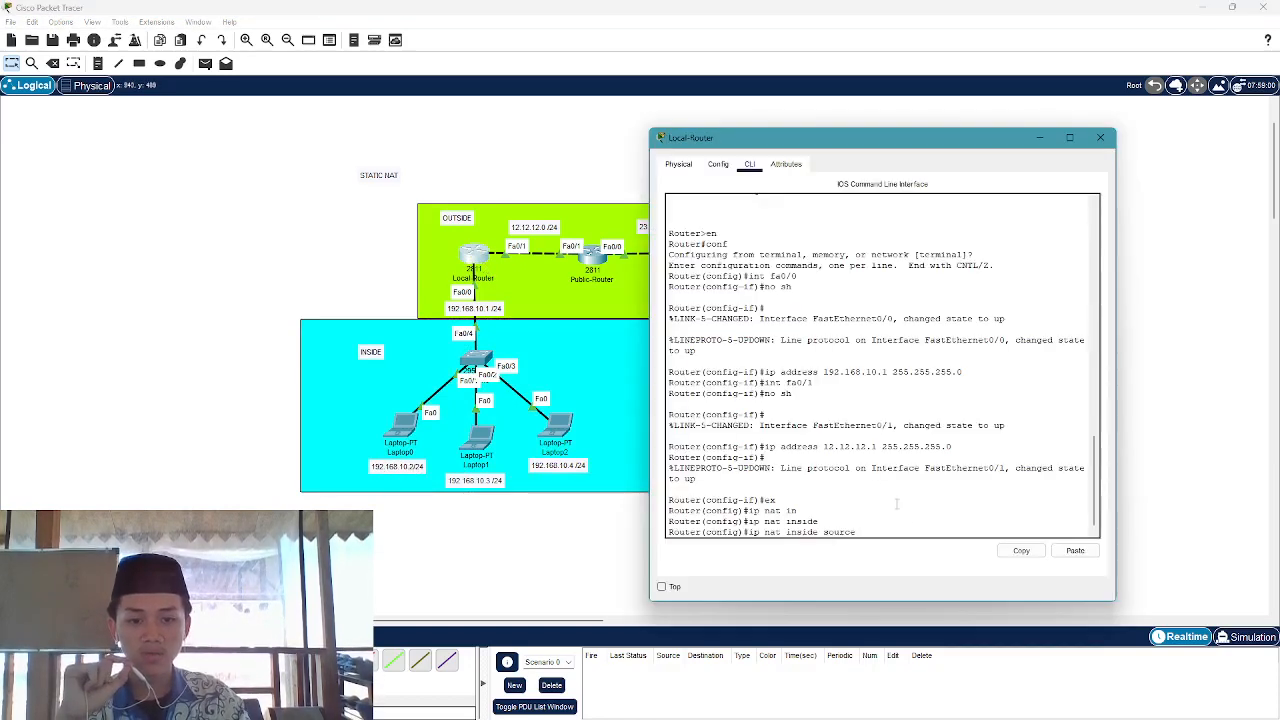
Complete and enter 'ip nat inside source static 192.168.10.2 12.12.12.12'
{"action": "type", "text": "19"}
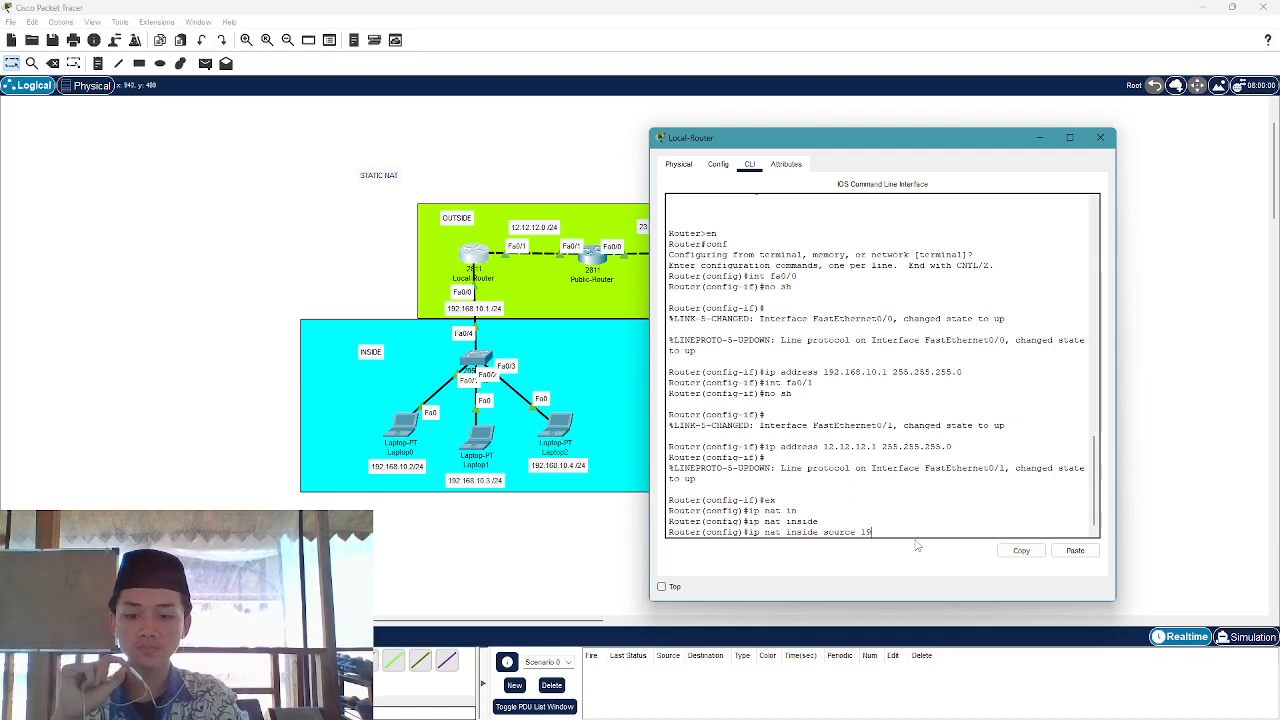
{"action": "type", "text": "2.1"}
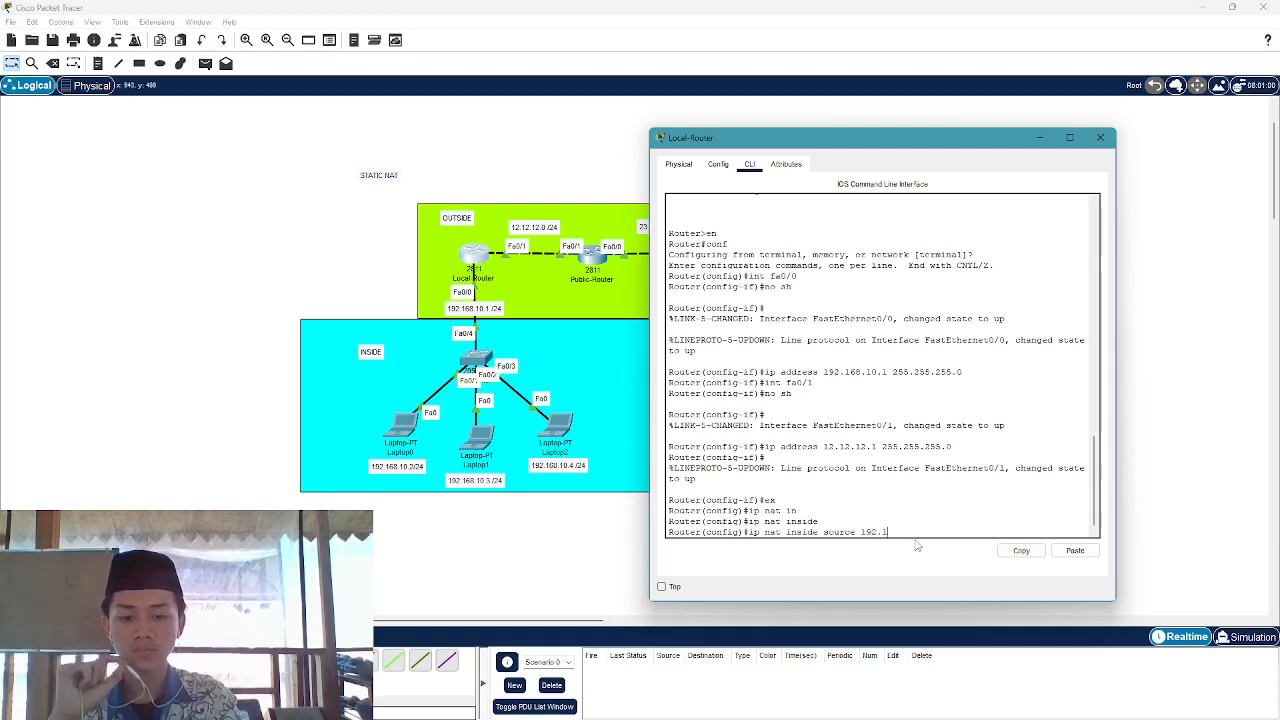
{"action": "type", "text": "6"}
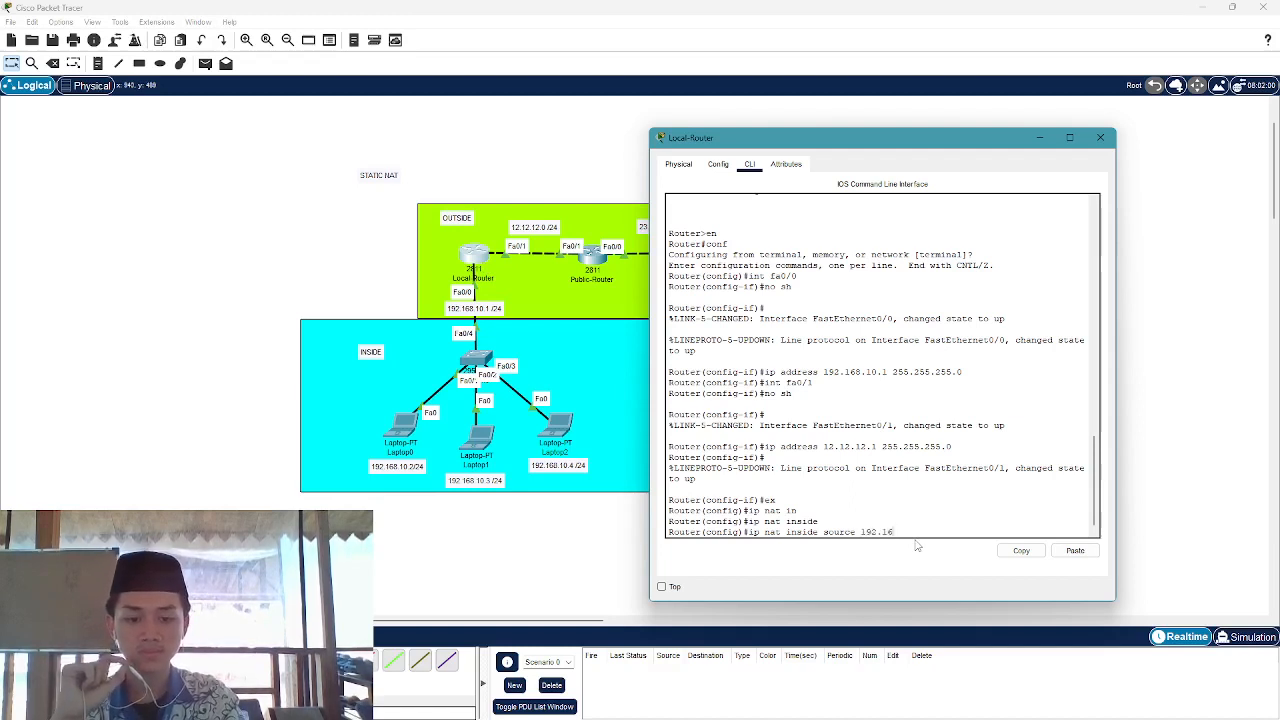
{"action": "type", "text": "8.1"}
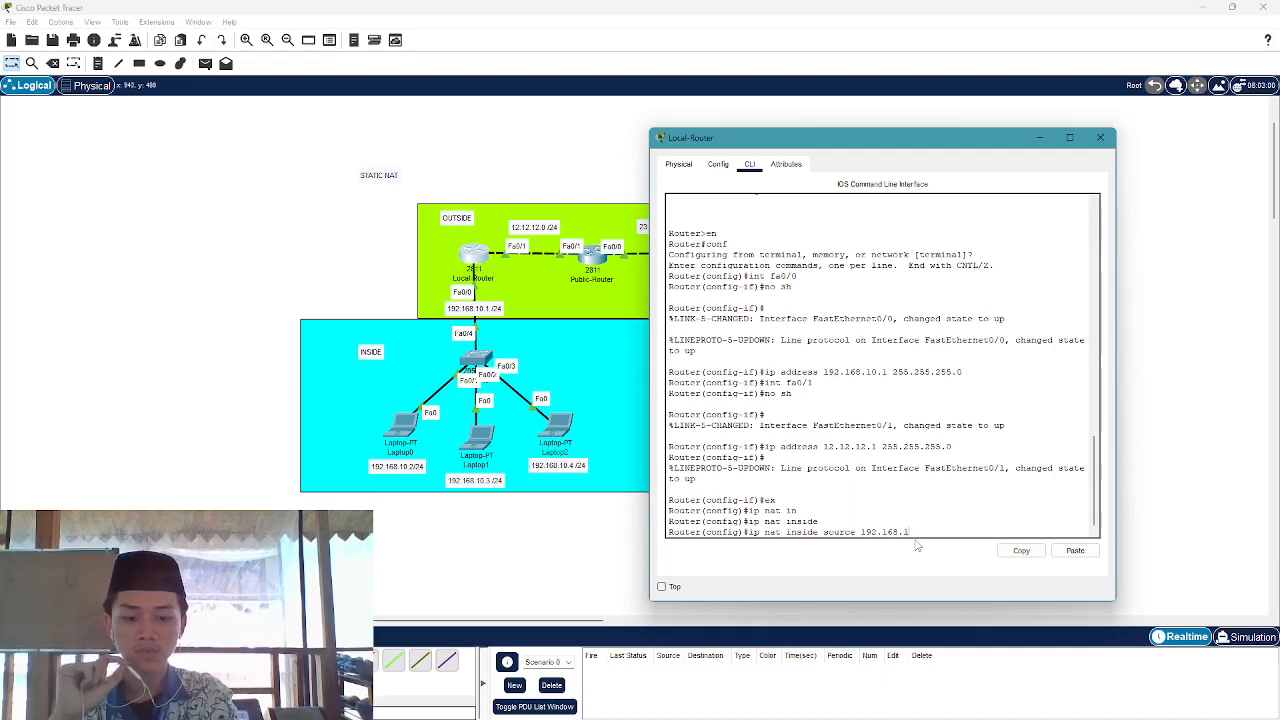
{"action": "type", "text": "0.2"}
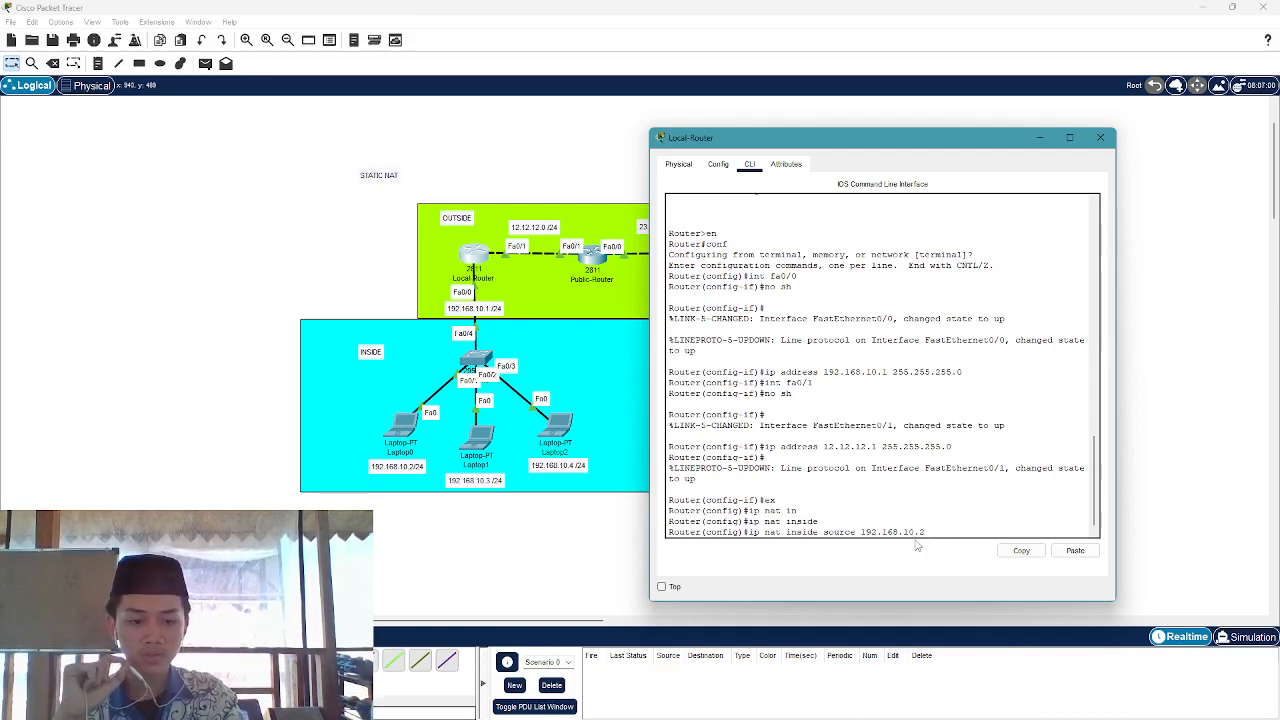
{"action": "key", "text": "BackSpace"}
{"action": "key", "text": "BackSpace"}
{"action": "key", "text": "BackSpace"}
{"action": "key", "text": "BackSpace"}
{"action": "key", "text": "BackSpace"}
{"action": "key", "text": "BackSpace"}
{"action": "key", "text": "BackSpace"}
{"action": "key", "text": "BackSpace"}
{"action": "key", "text": "BackSpace"}
{"action": "key", "text": "BackSpace"}
{"action": "key", "text": "BackSpace"}
{"action": "key", "text": "BackSpace"}
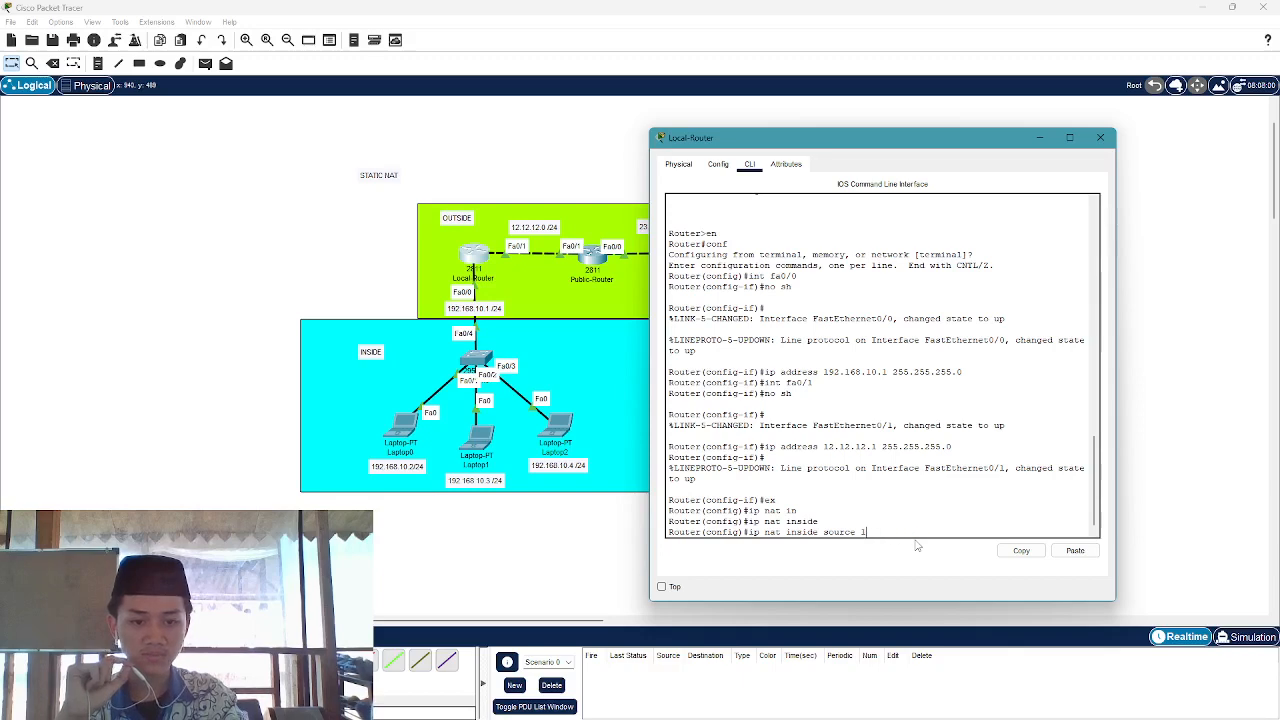
{"action": "type", "text": "?"}
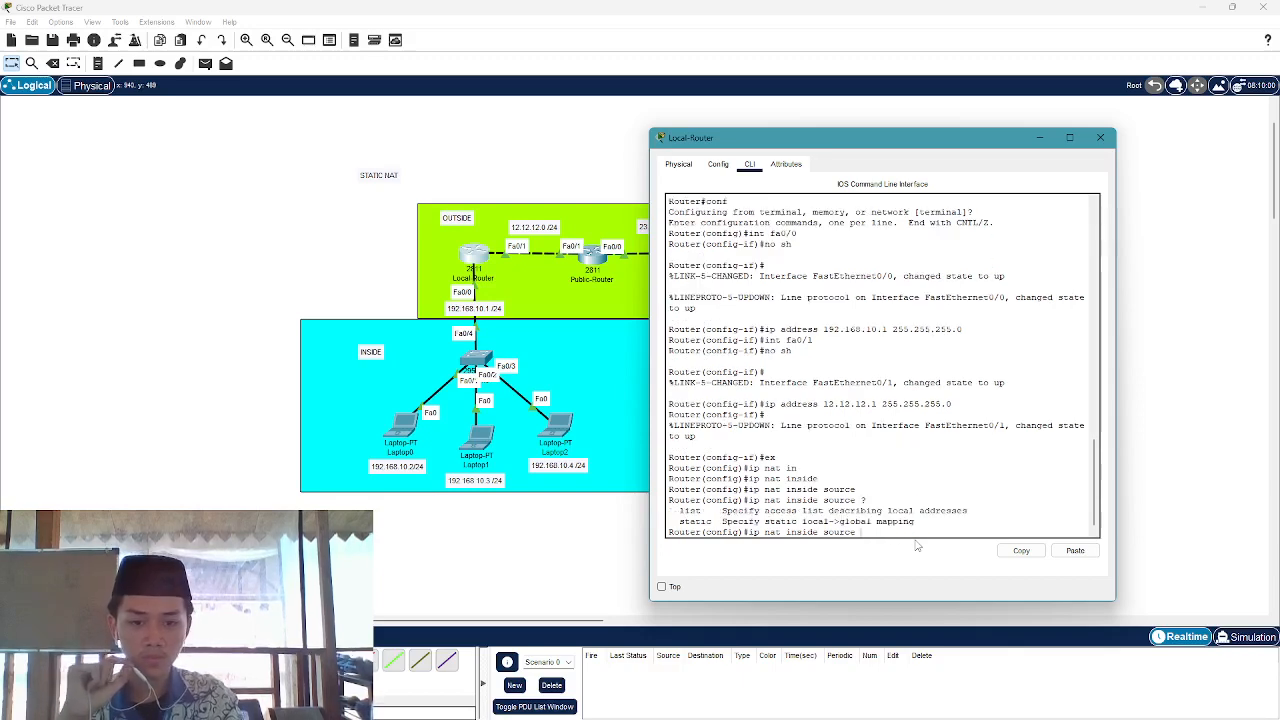
{"action": "type", "text": "st"}
{"action": "key", "text": "Tab"}
{"action": "type", "text": "192"}
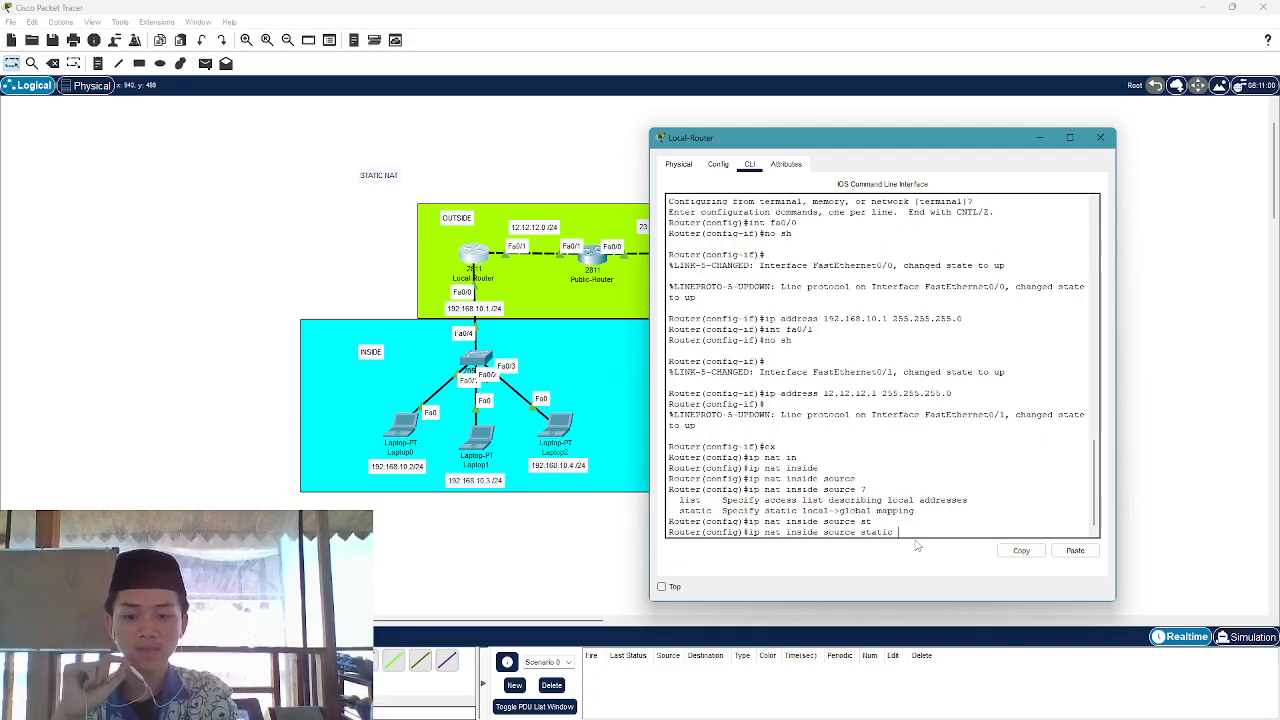
{"action": "type", "text": ".1"}
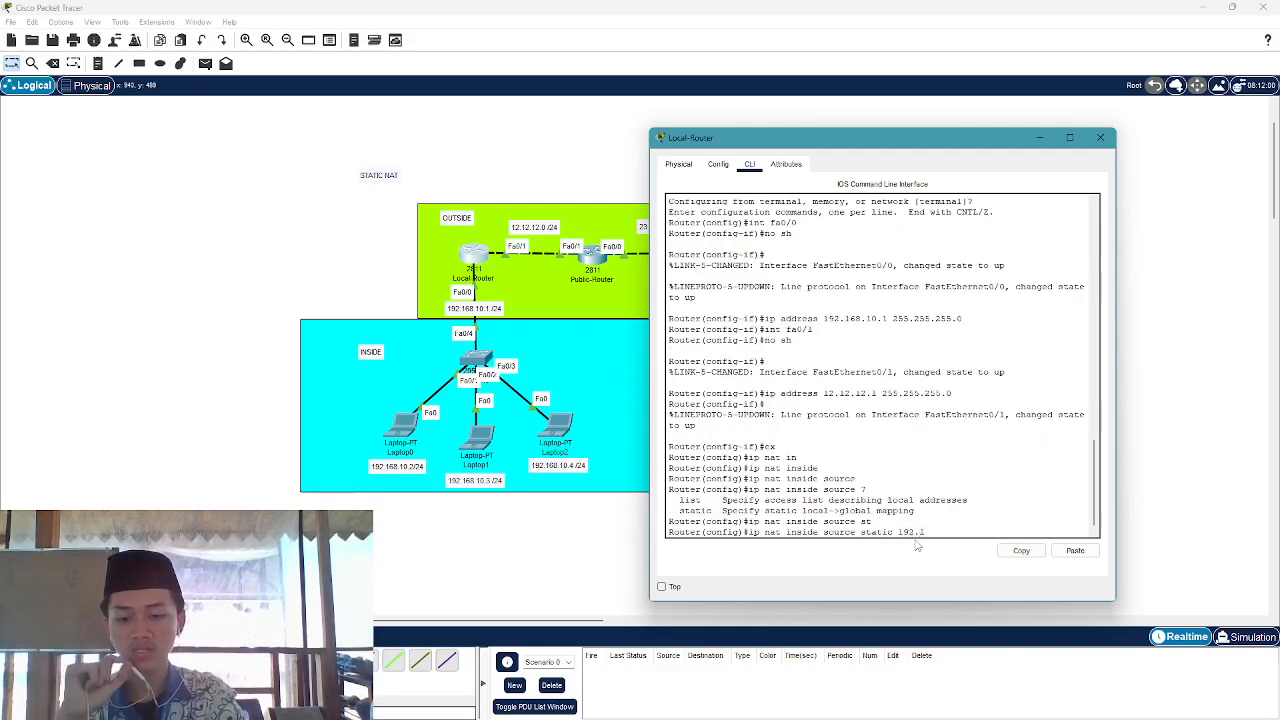
{"action": "type", "text": "68.1"}
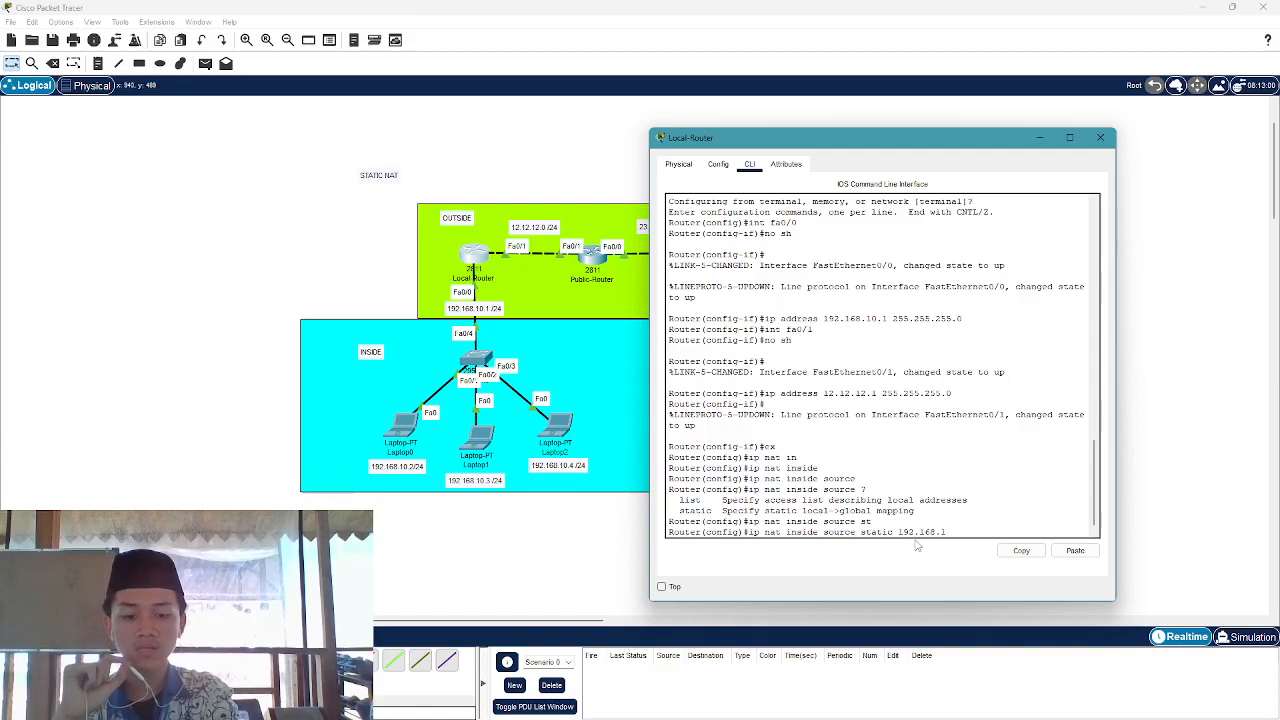
{"action": "type", "text": "0.2"}
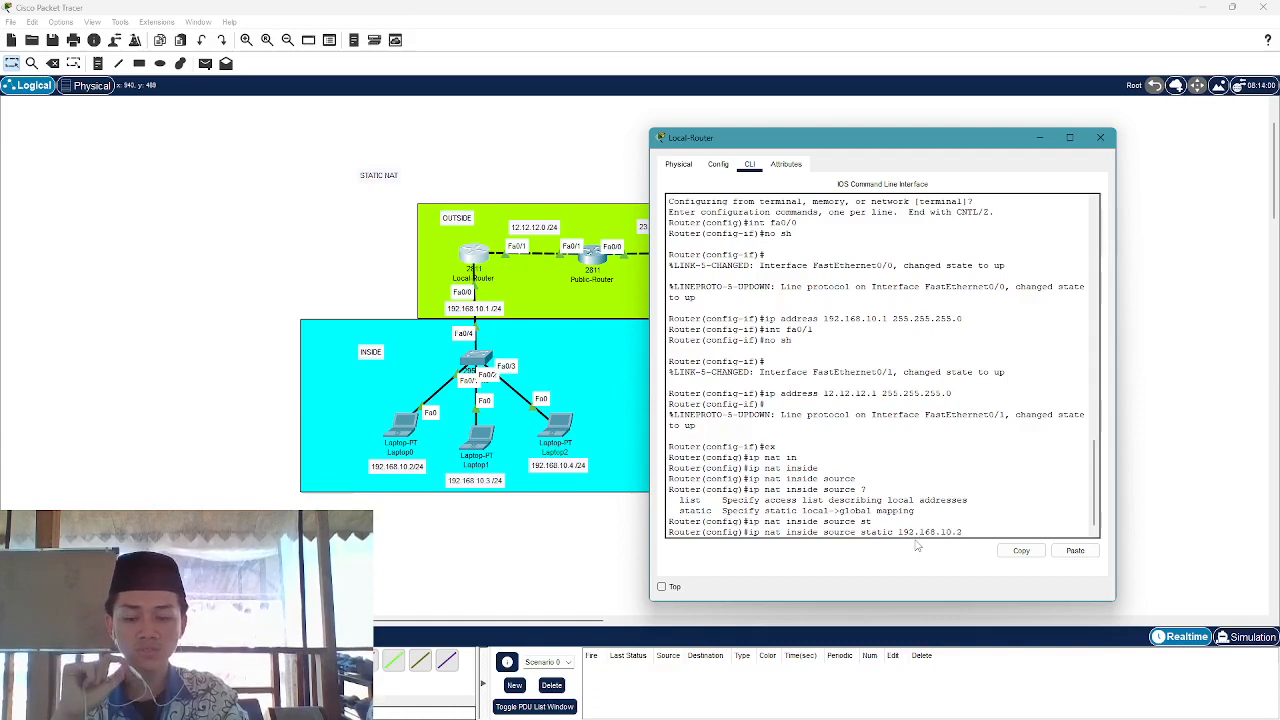
{"action": "type", "text": " 12"}
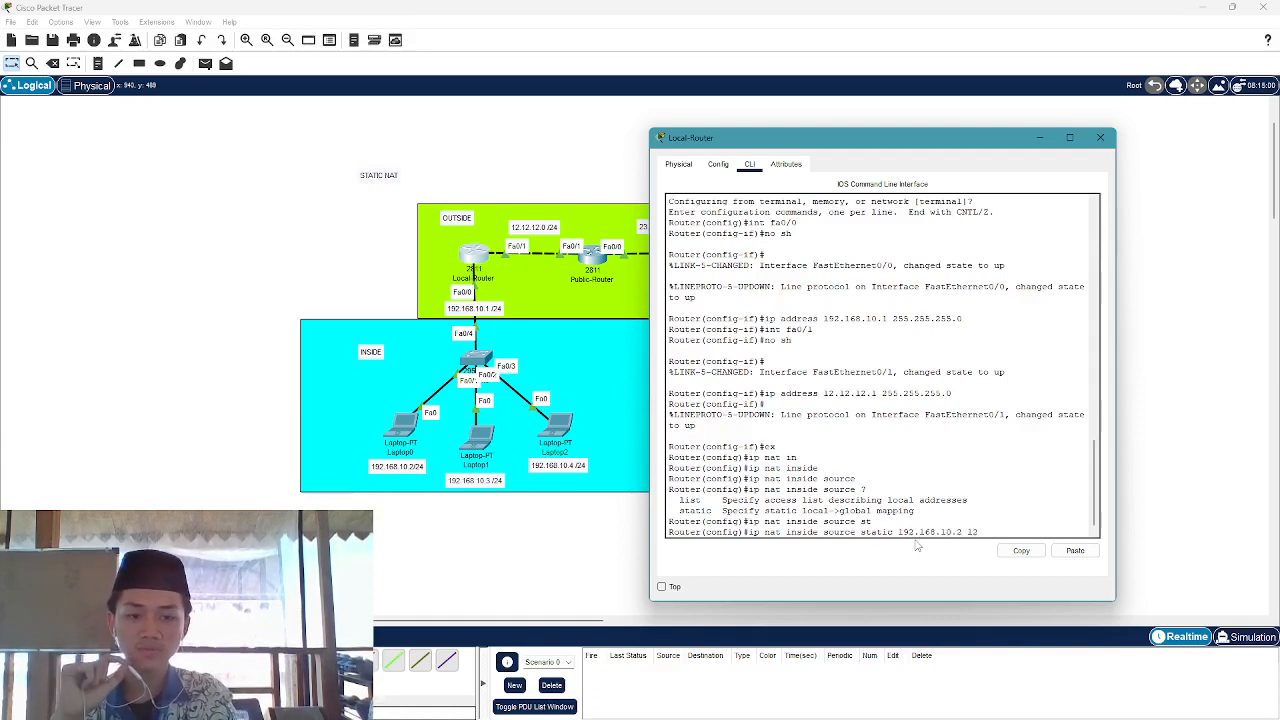
{"action": "type", "text": ".12."}
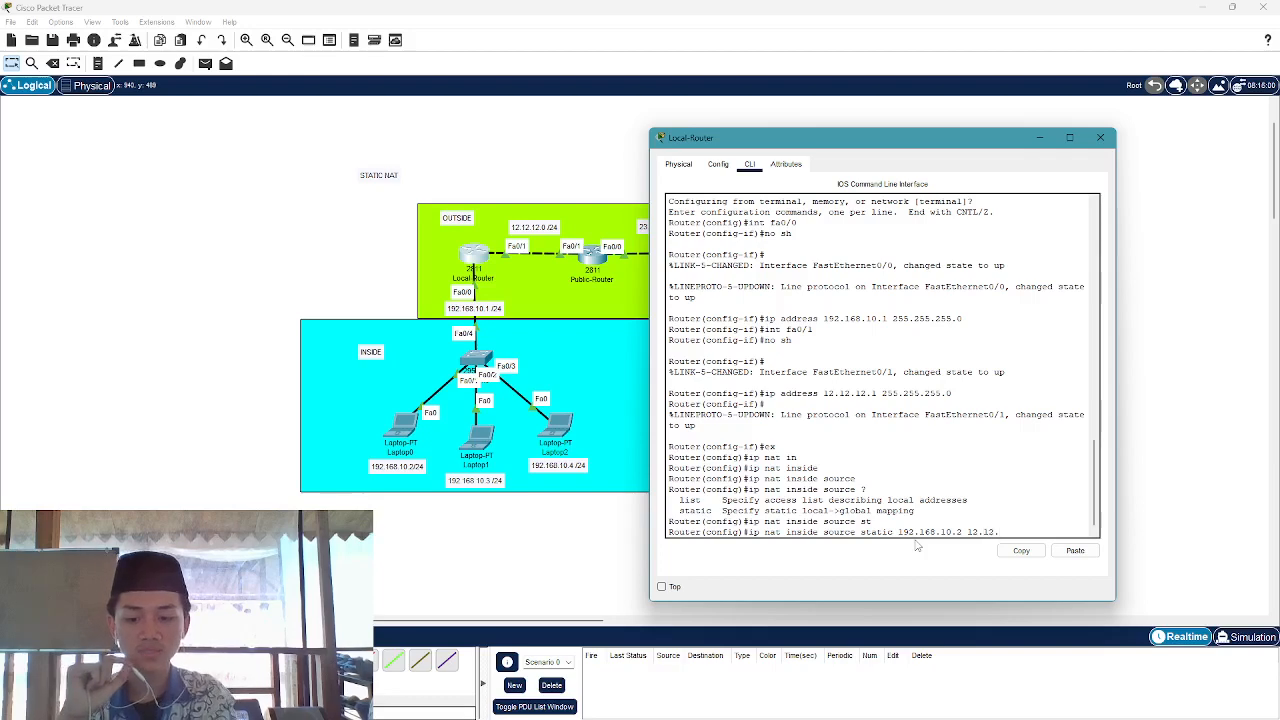
{"action": "type", "text": "12.12"}
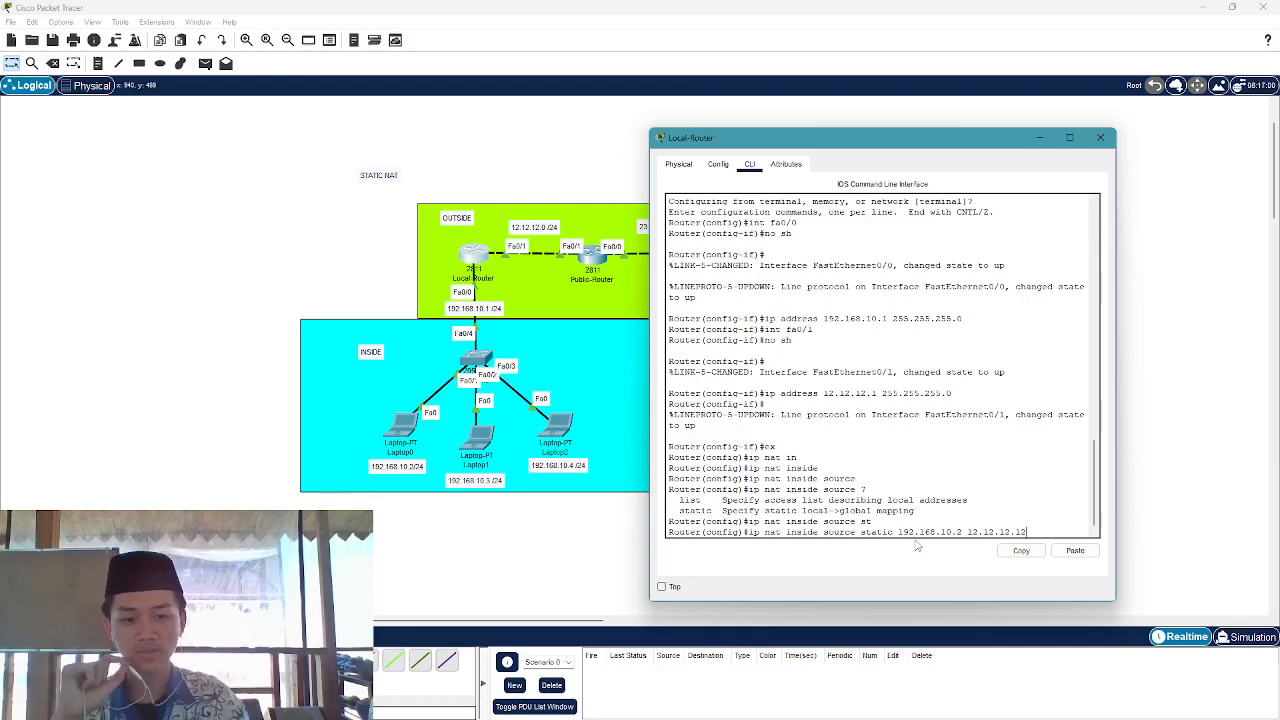
{"action": "left_click_drag", "start_coordinate": [1028, 529], "coordinate": [967, 529]}
{"action": "left_click", "coordinate": [996, 528]}
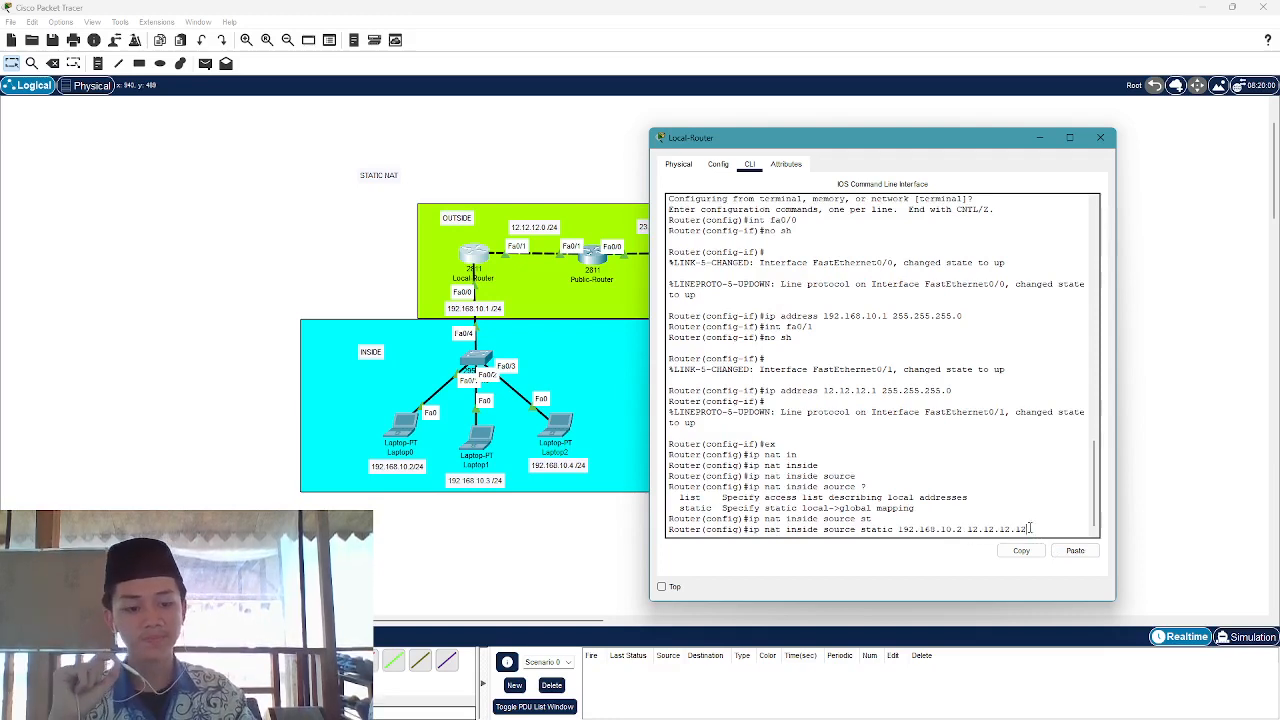
{"action": "key", "text": "Return"}
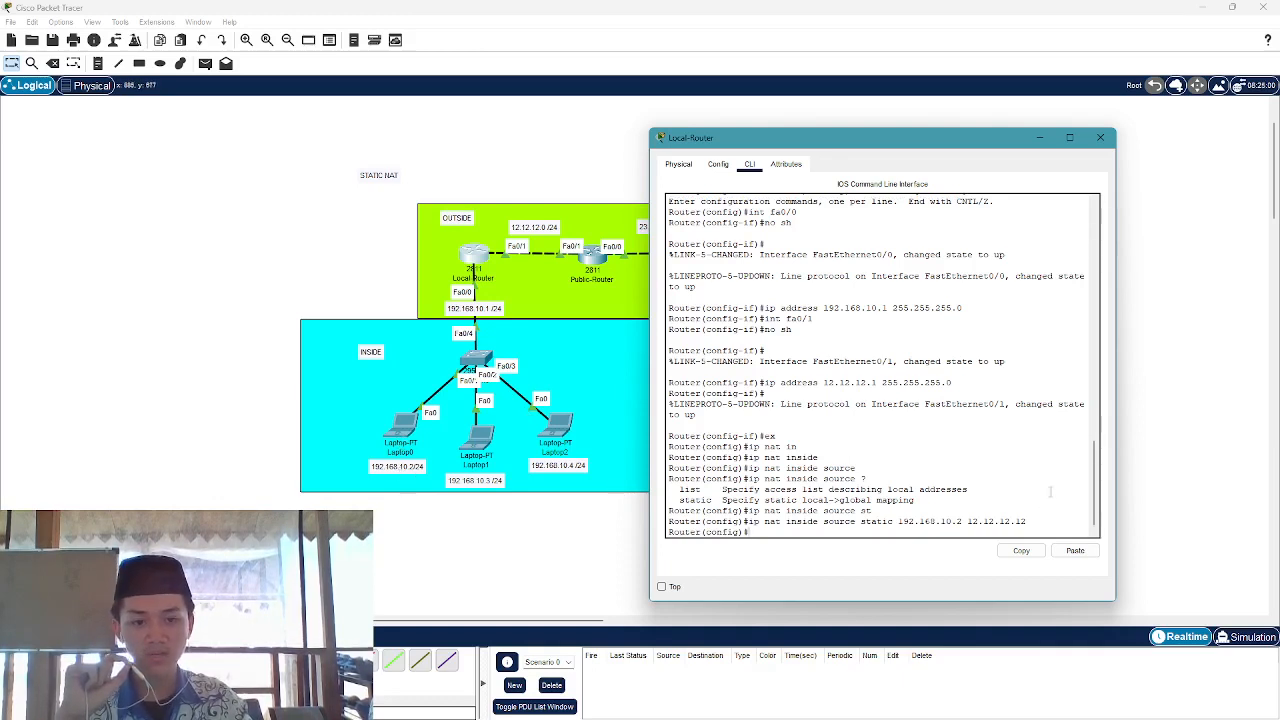
Enter 'ip route 0.0.0.0 0.0.0.0 12.12.12.2' on Local-Router
{"action": "left_click_drag", "start_coordinate": [1027, 521], "coordinate": [966, 521]}
{"action": "left_click", "coordinate": [966, 521]}
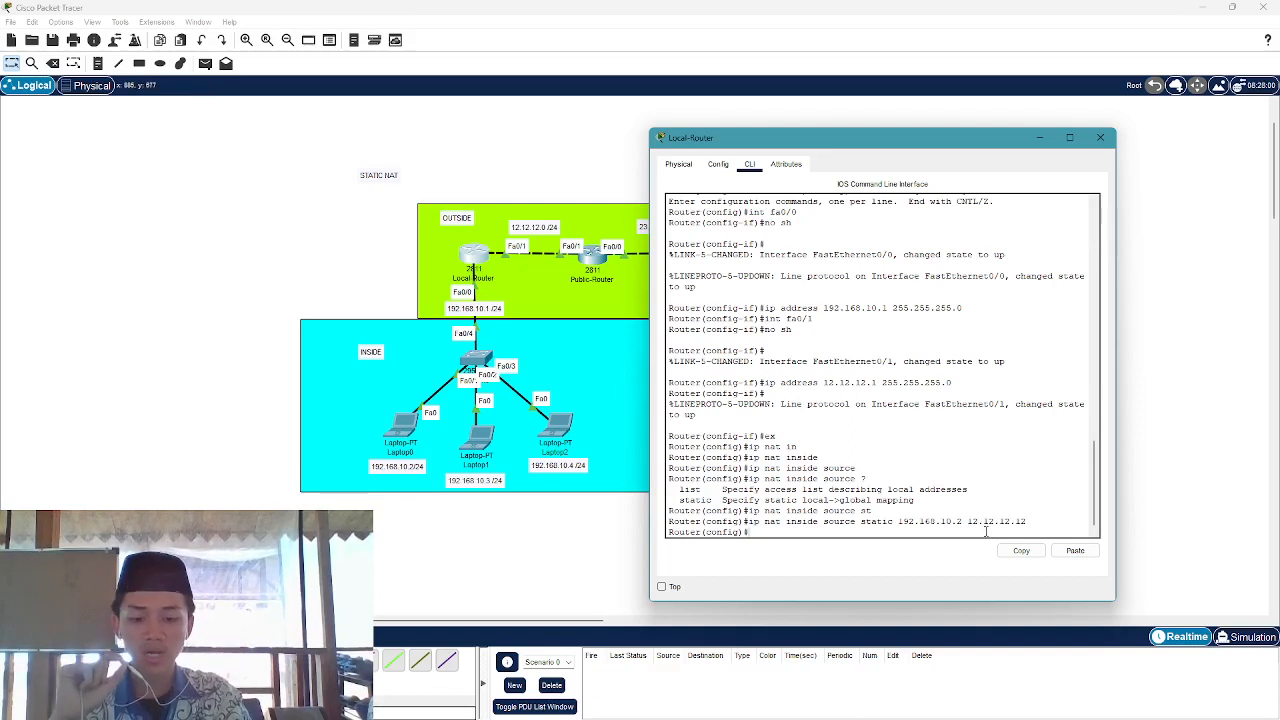
{"action": "type", "text": "ip r"}
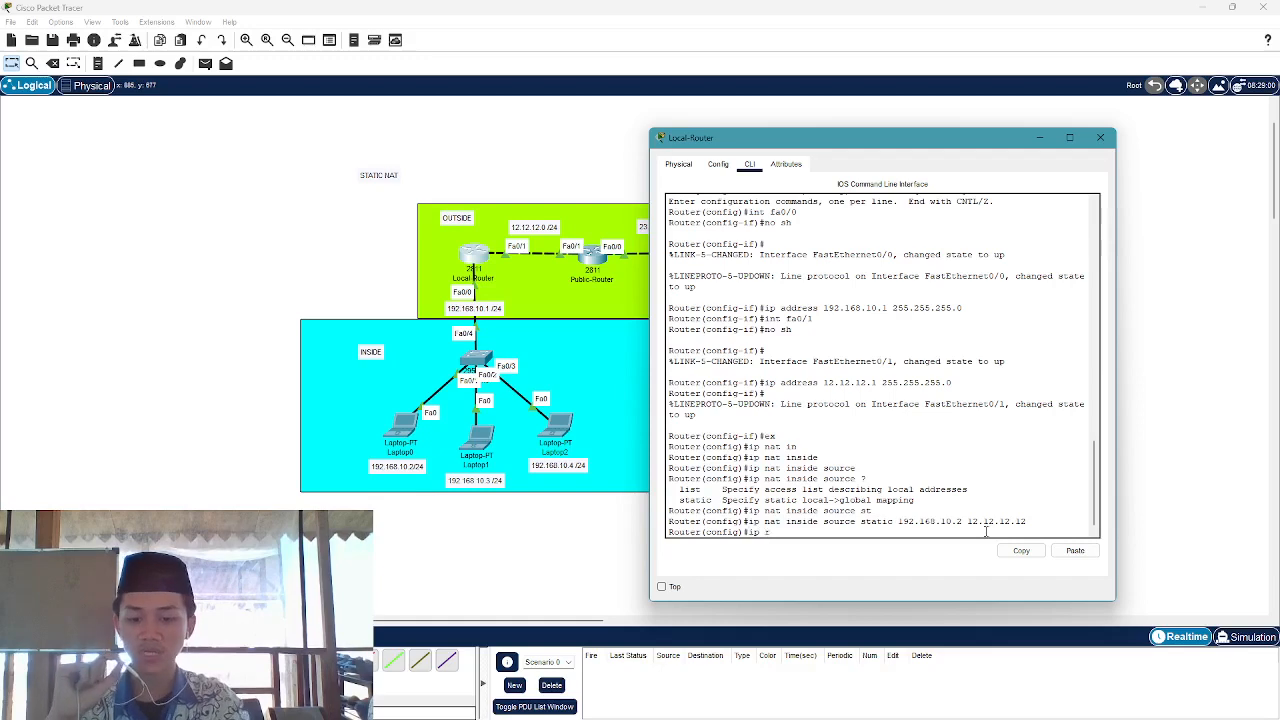
{"action": "type", "text": "oute"}
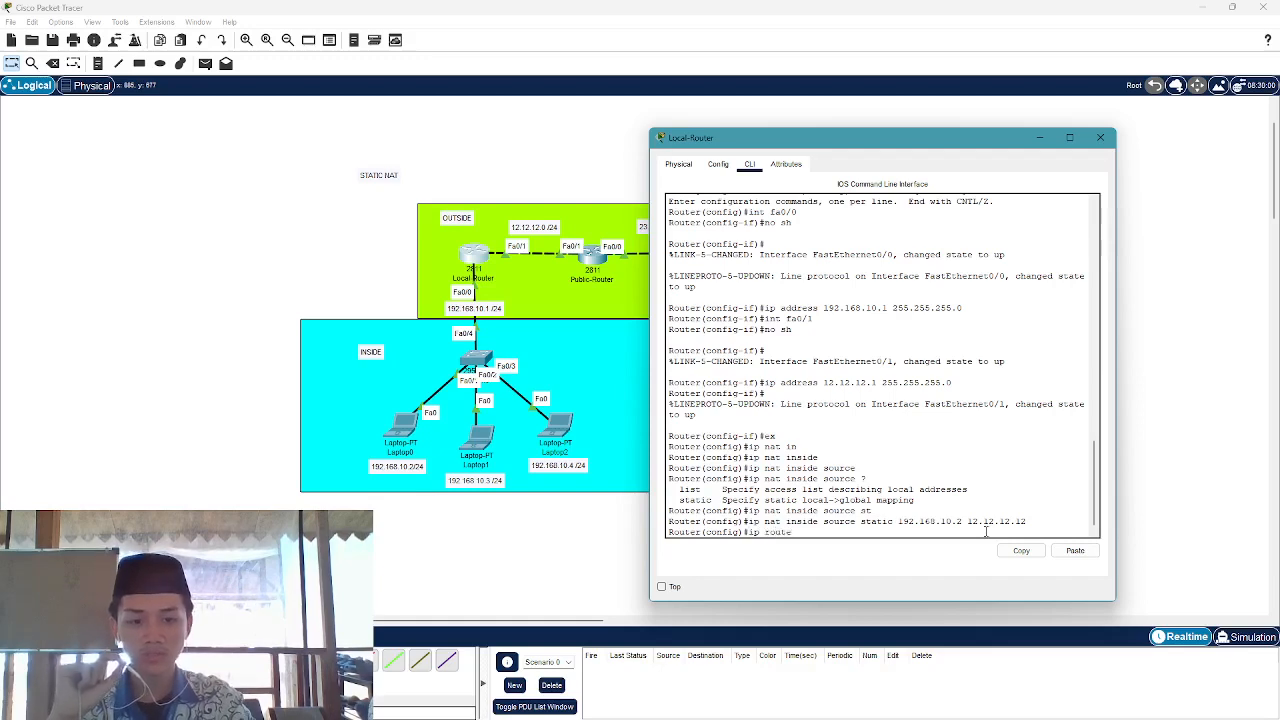
{"action": "type", "text": " 0.0.0.0"}
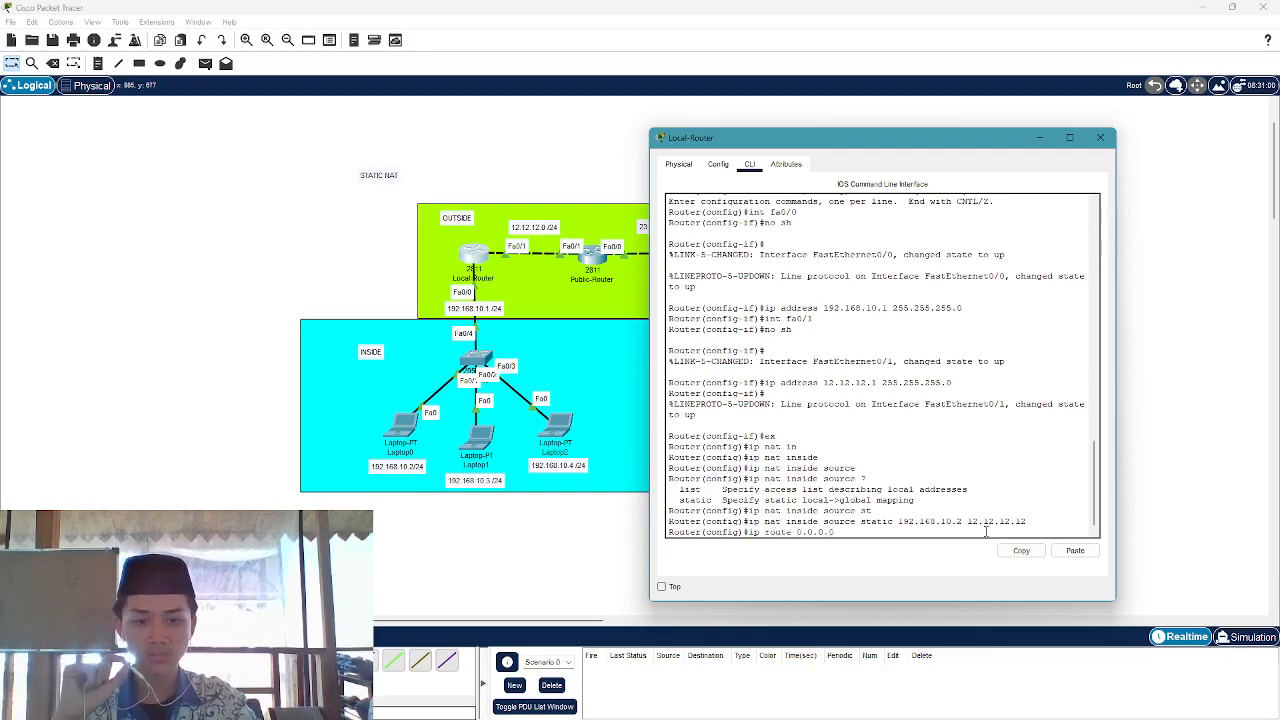
{"action": "type", "text": " 0.0.0."}
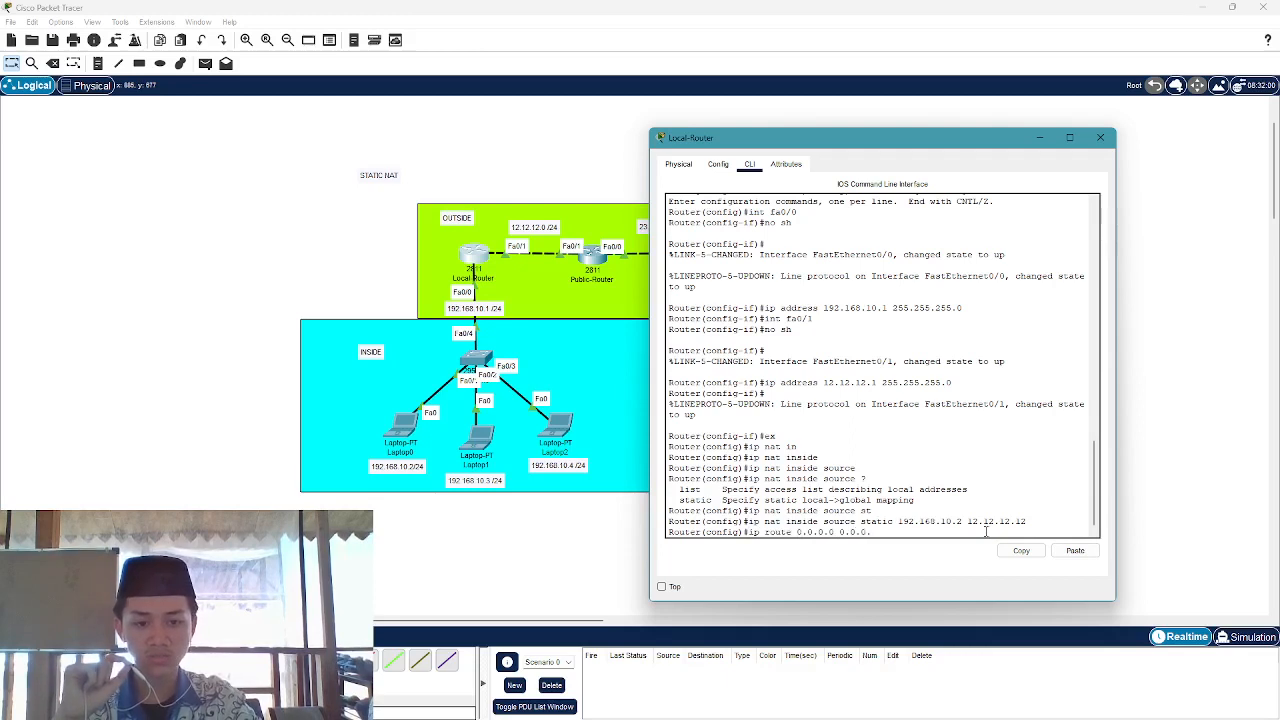
{"action": "type", "text": "0"}
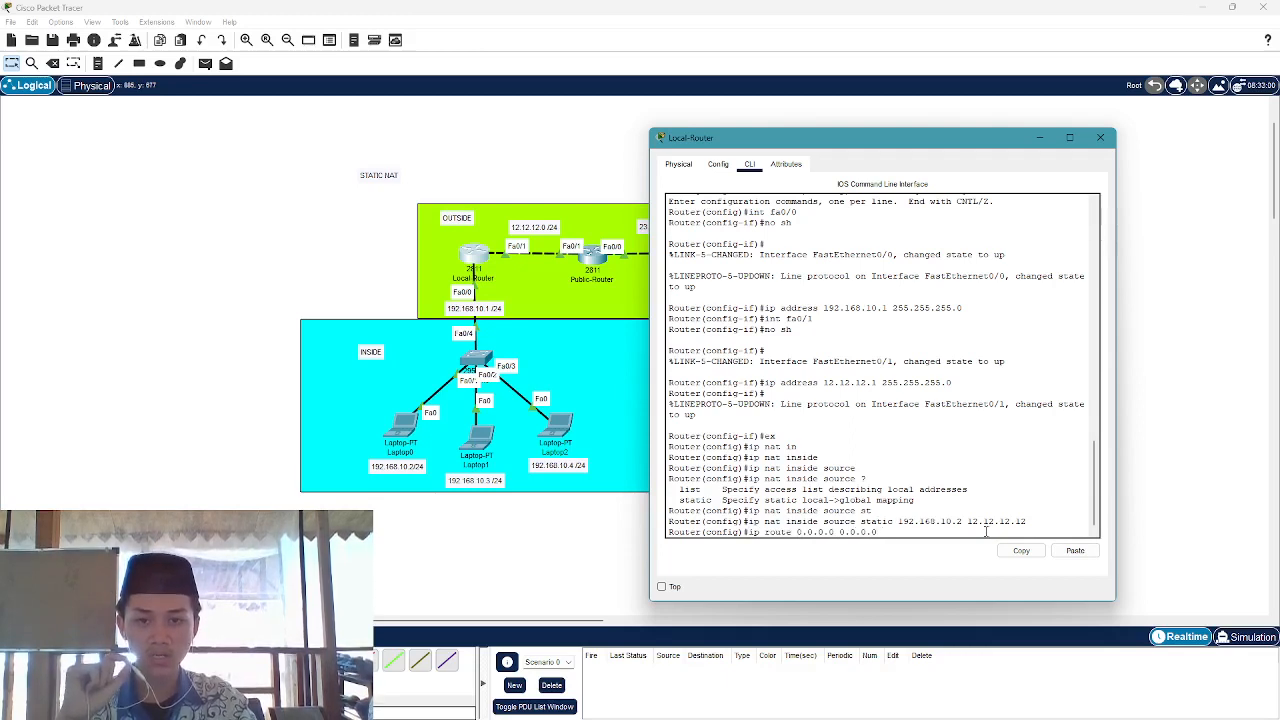
{"action": "type", "text": " 12"}
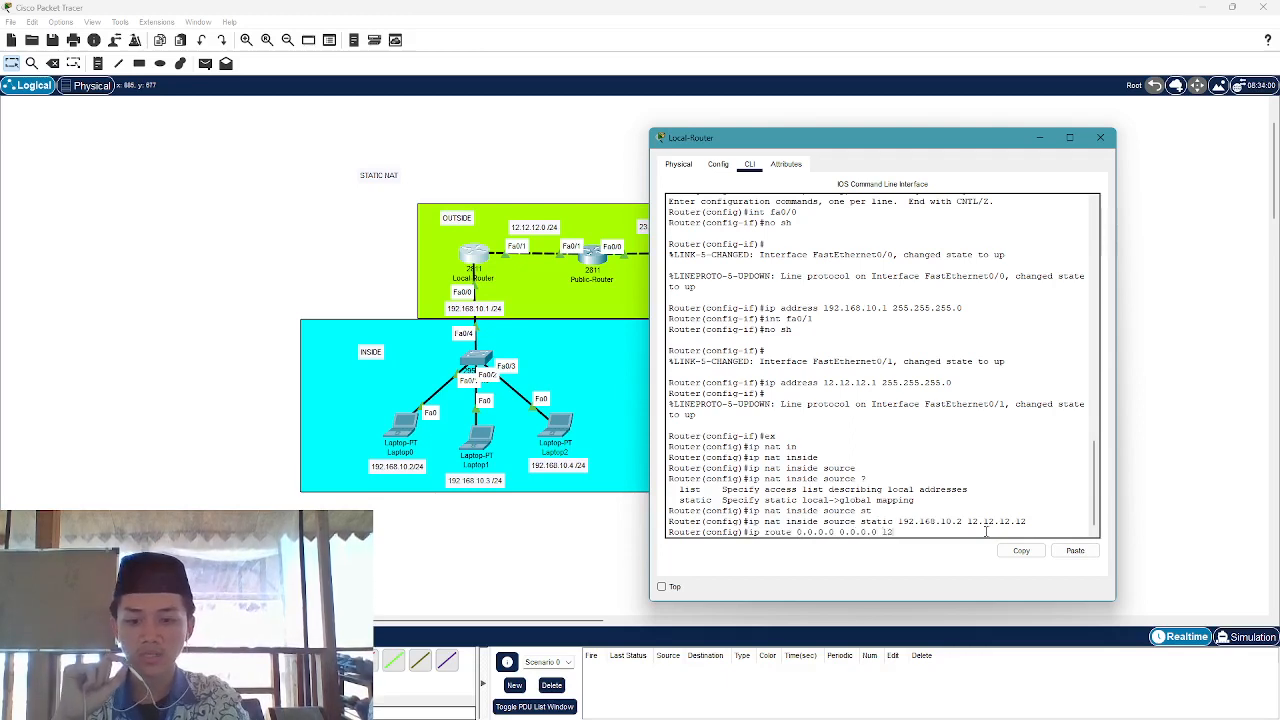
{"action": "type", "text": ".12"}
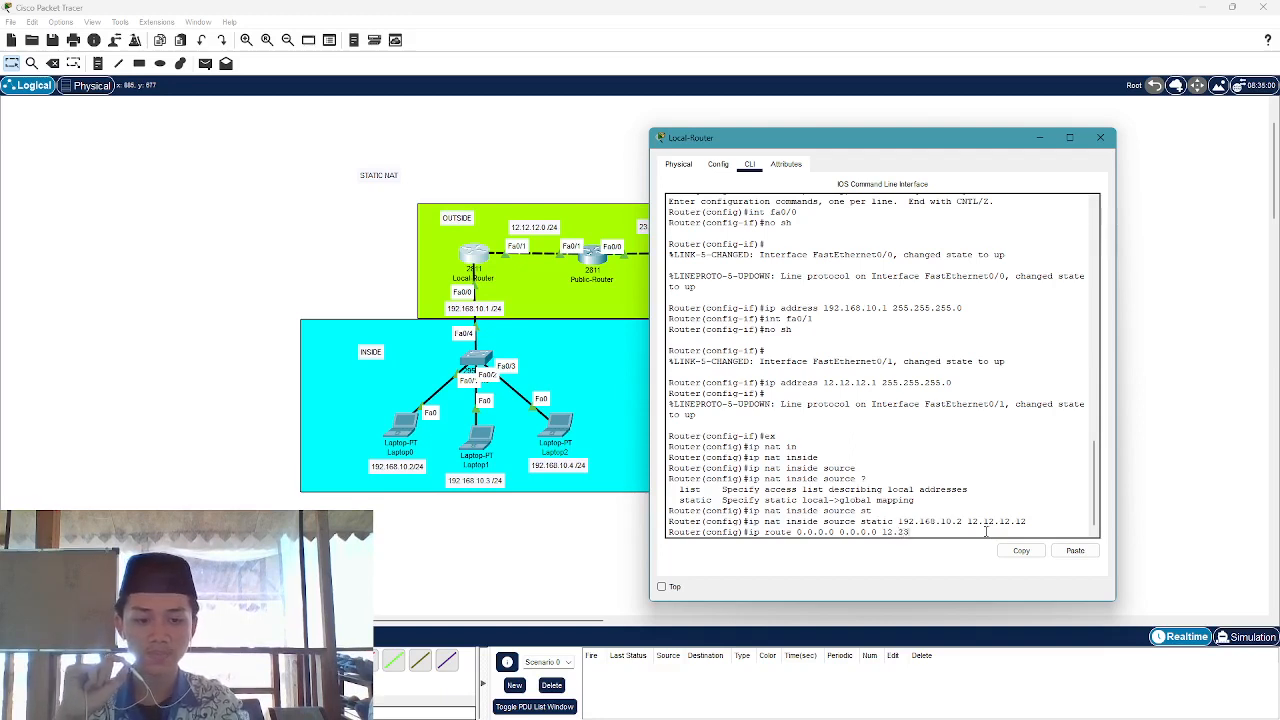
{"action": "key", "text": "BackSpace"}
{"action": "key", "text": "BackSpace"}
{"action": "type", "text": "12.12."}
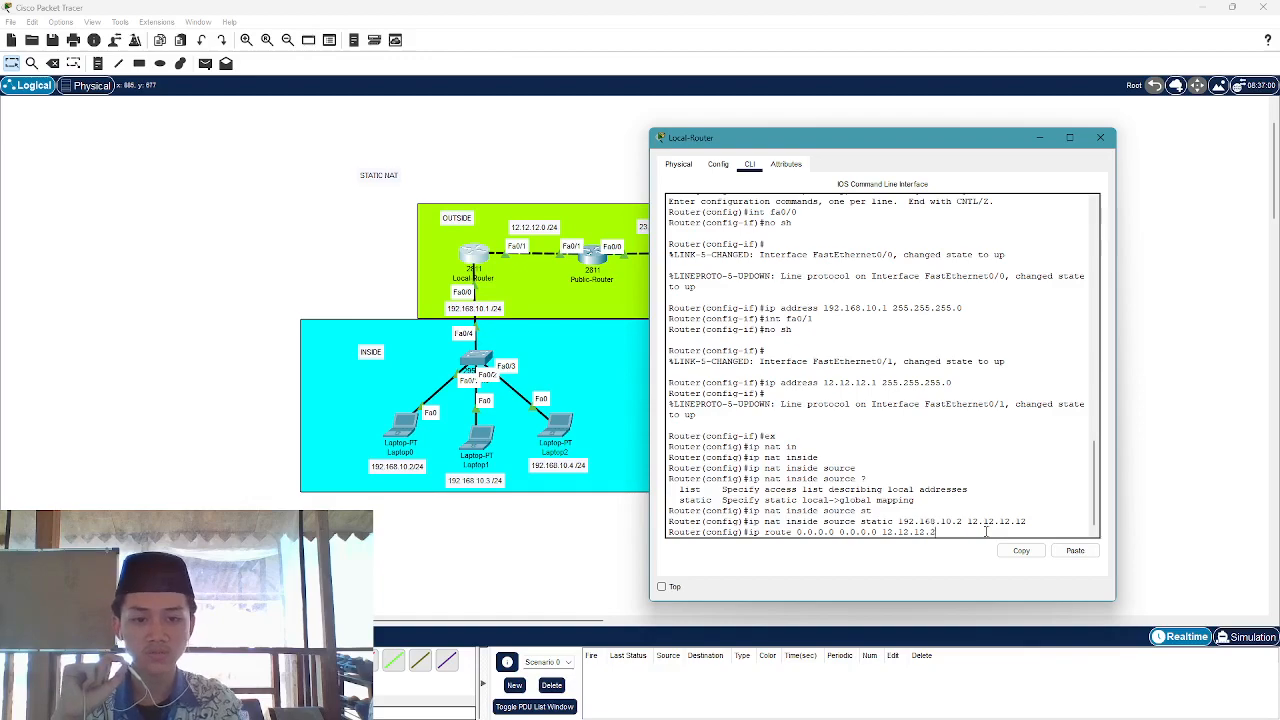
{"action": "left_click_drag", "start_coordinate": [897, 146], "coordinate": [773, 143]}
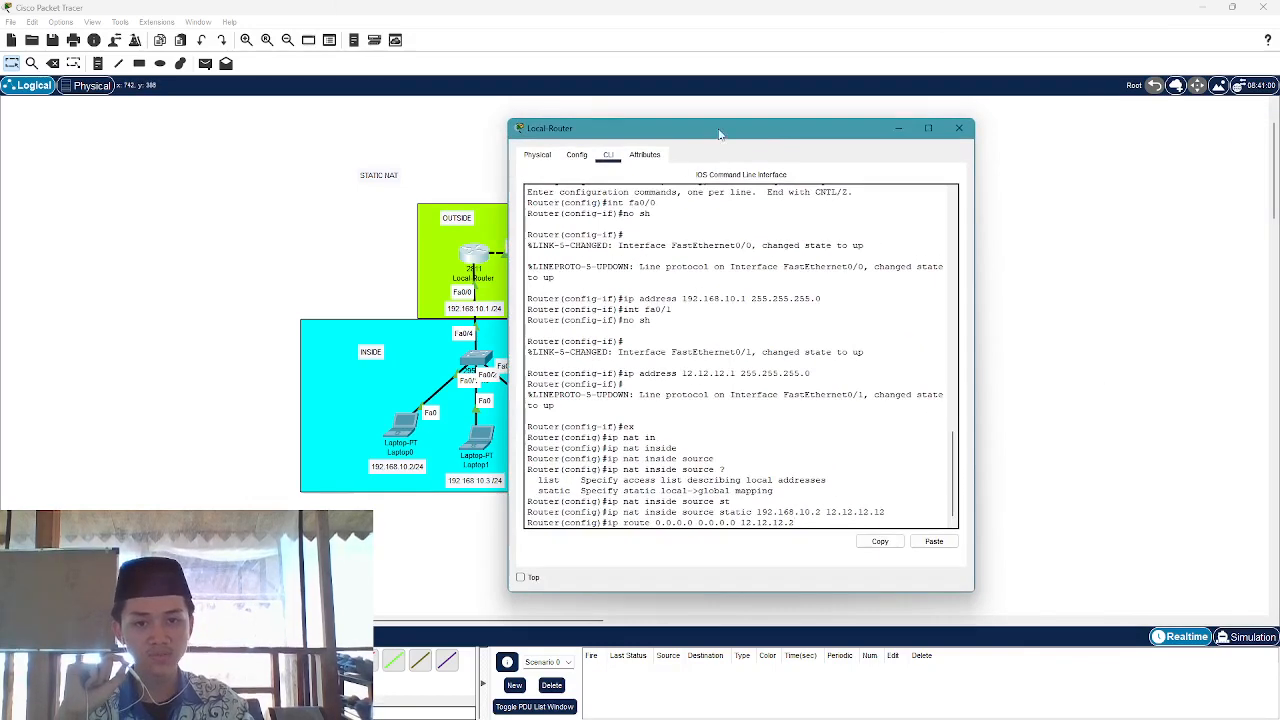
{"action": "key", "text": "Return"}
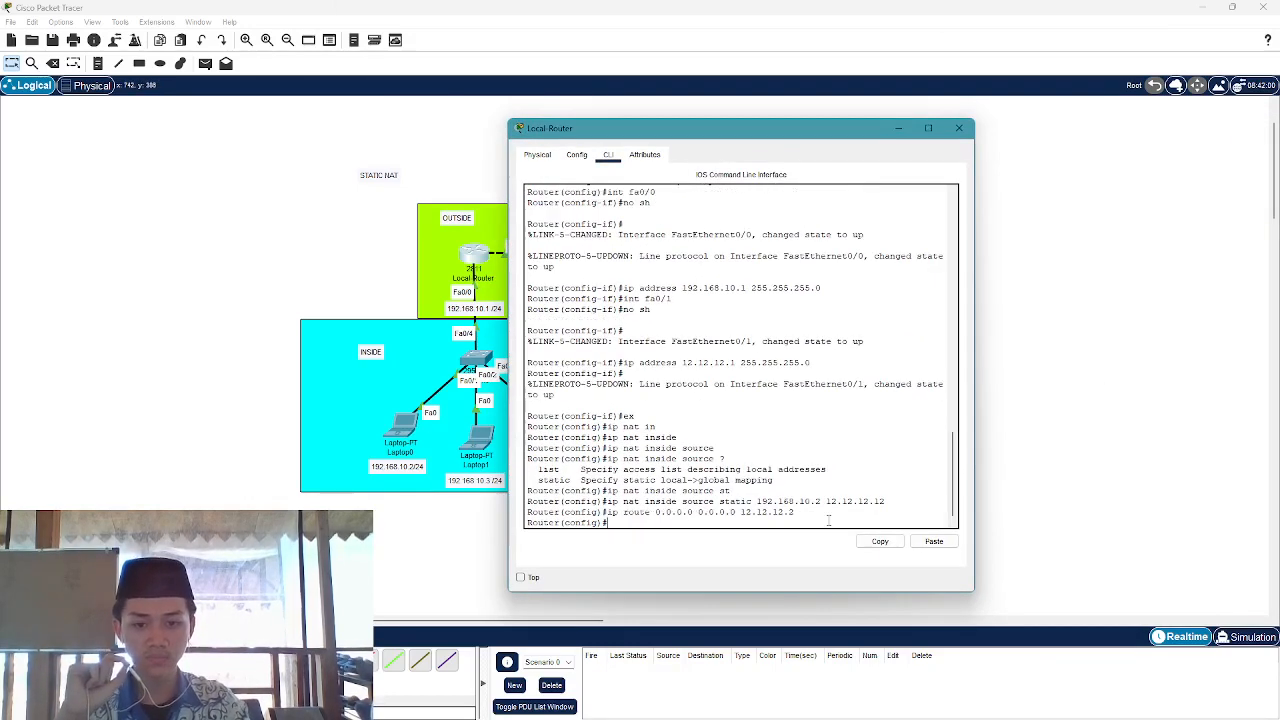
Close the router window and add a source note inside the INSIDE area
{"action": "left_click", "coordinate": [958, 128]}
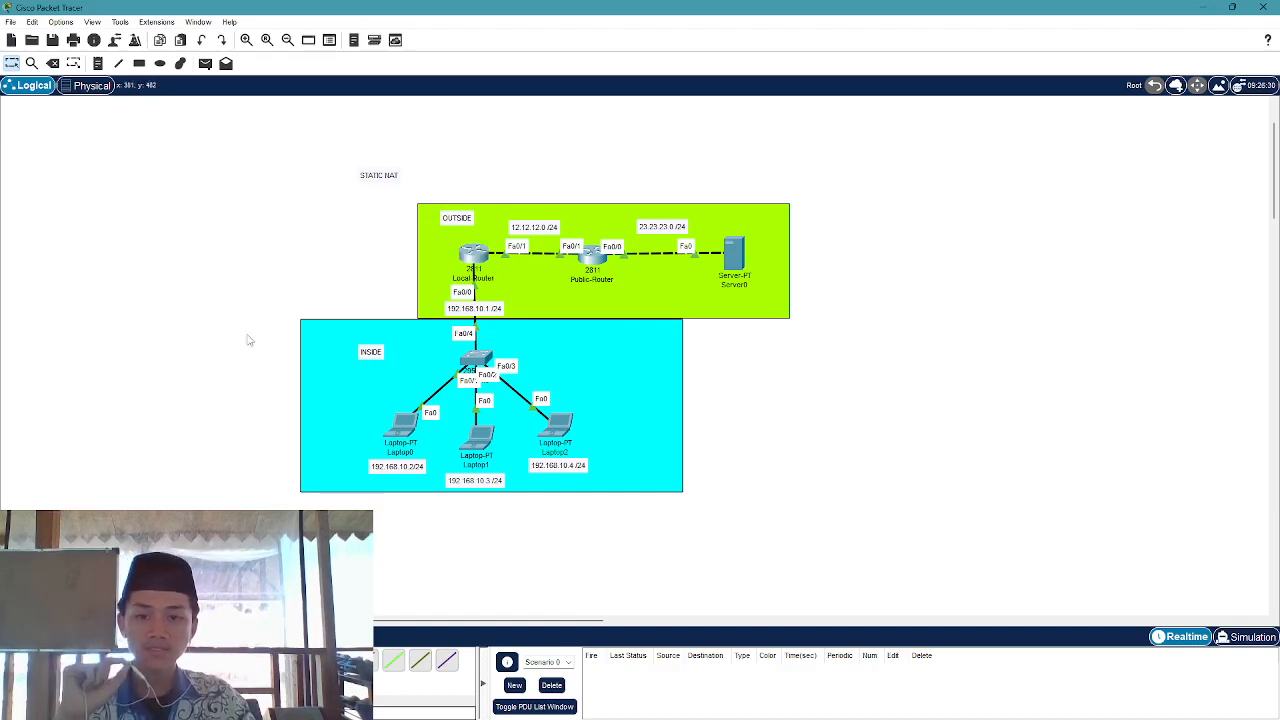
{"action": "left_click_drag", "start_coordinate": [229, 306], "coordinate": [126, 395]}
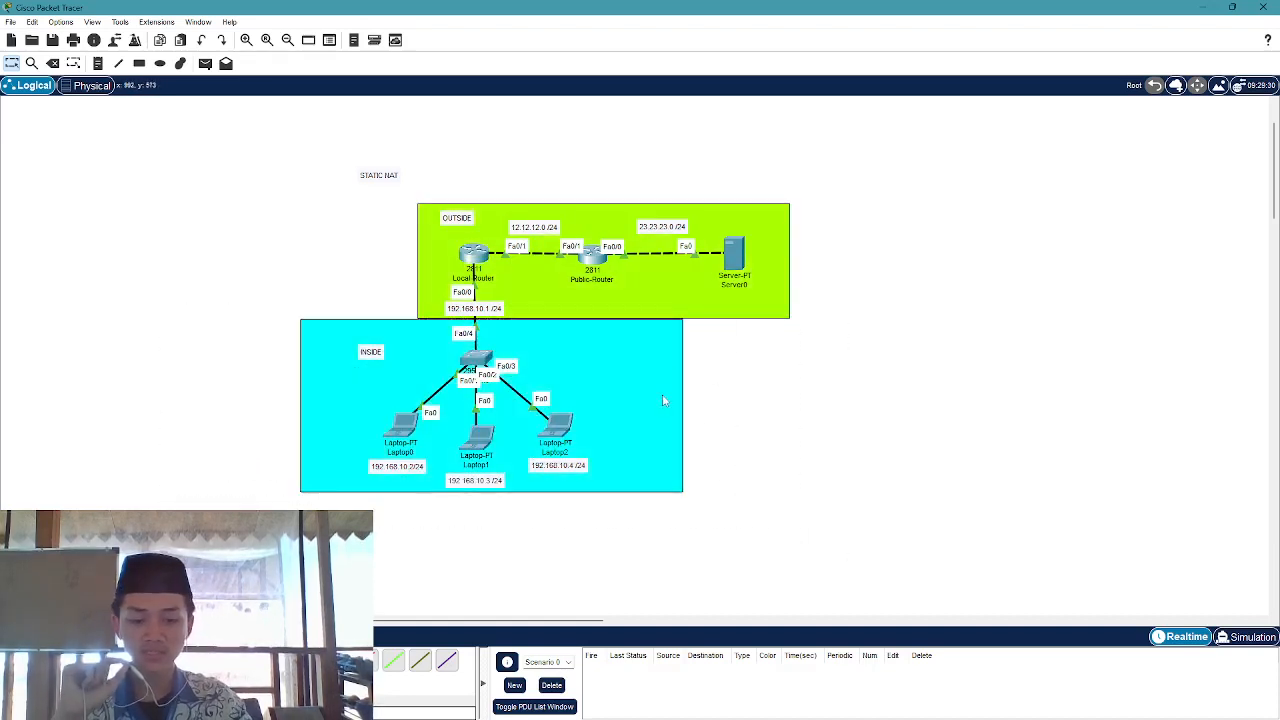
{"action": "key", "text": "n"}
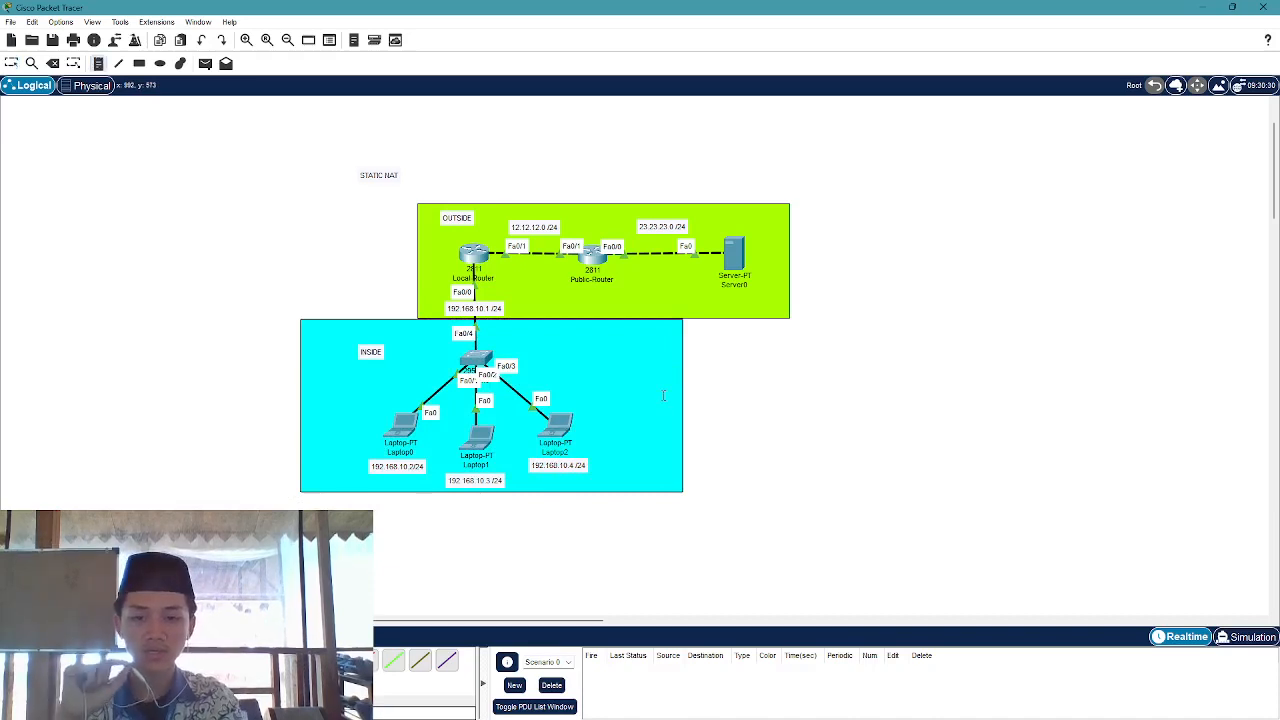
{"action": "left_click", "coordinate": [584, 349]}
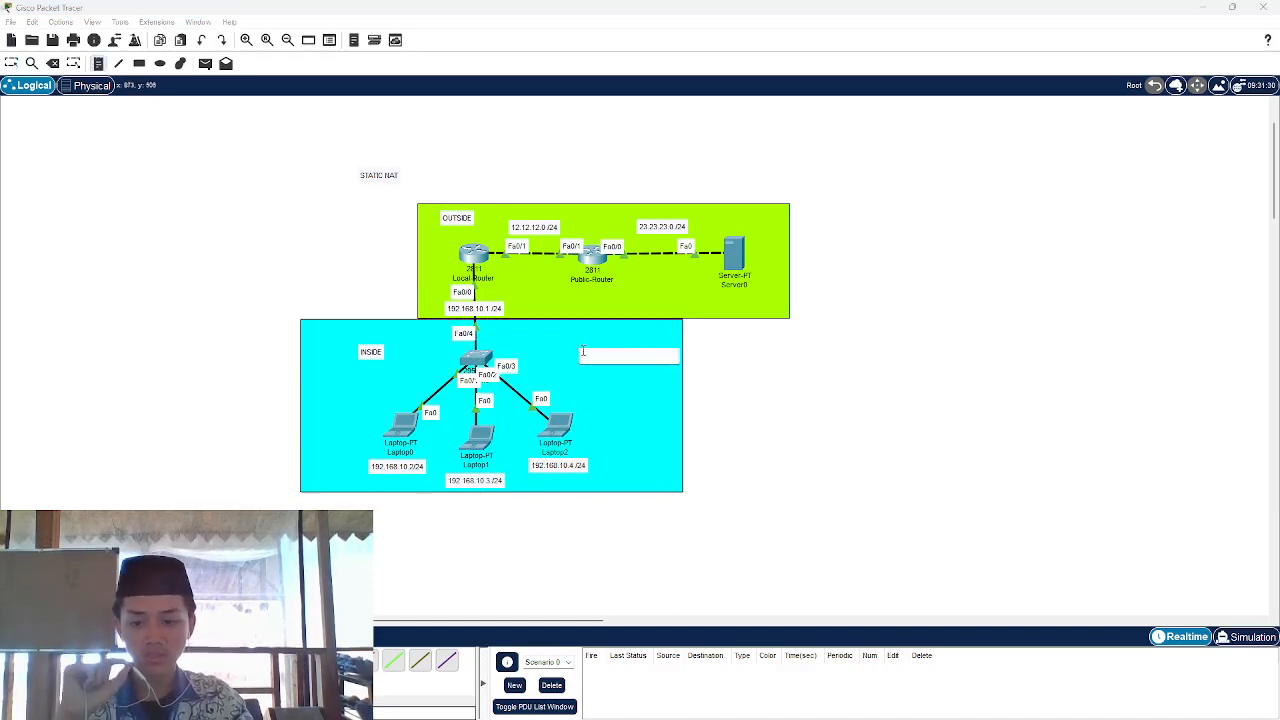
{"action": "type", "text": "SOUCE"}
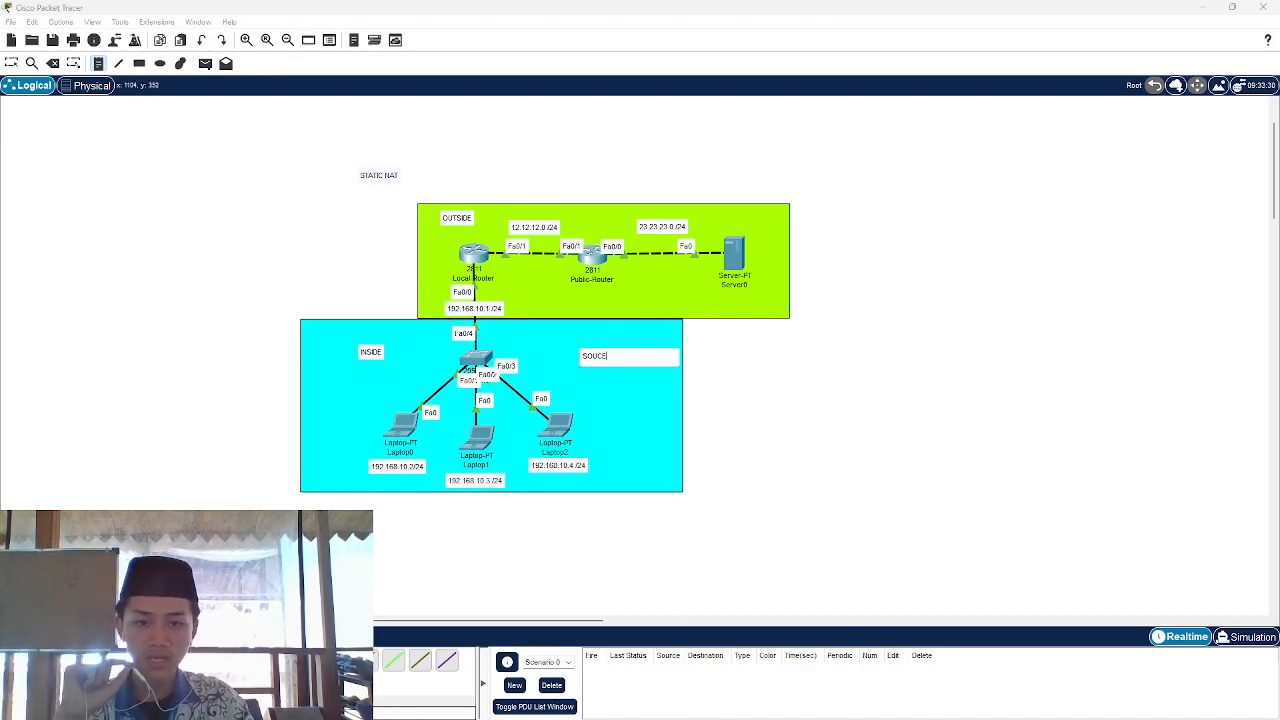
Add a DESTINATION note near Server0 and nudge it slightly left above the server
{"action": "left_click", "coordinate": [724, 218]}
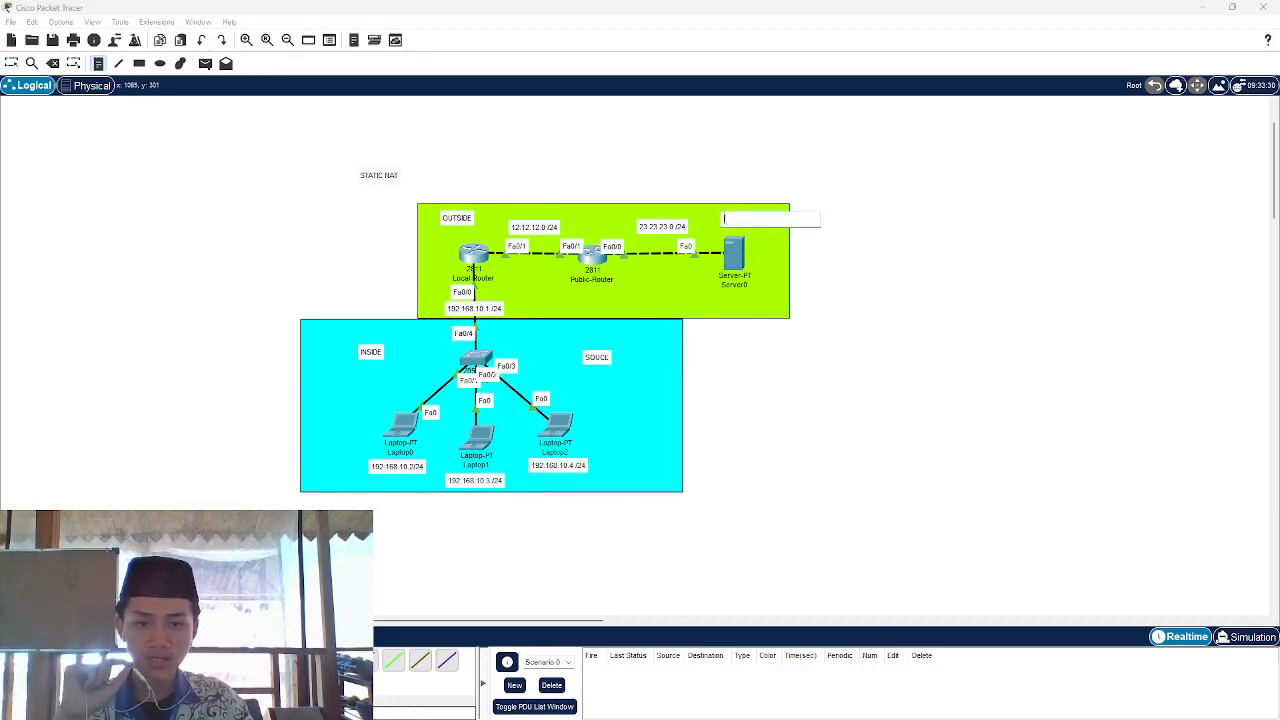
{"action": "type", "text": "DESTINA"}
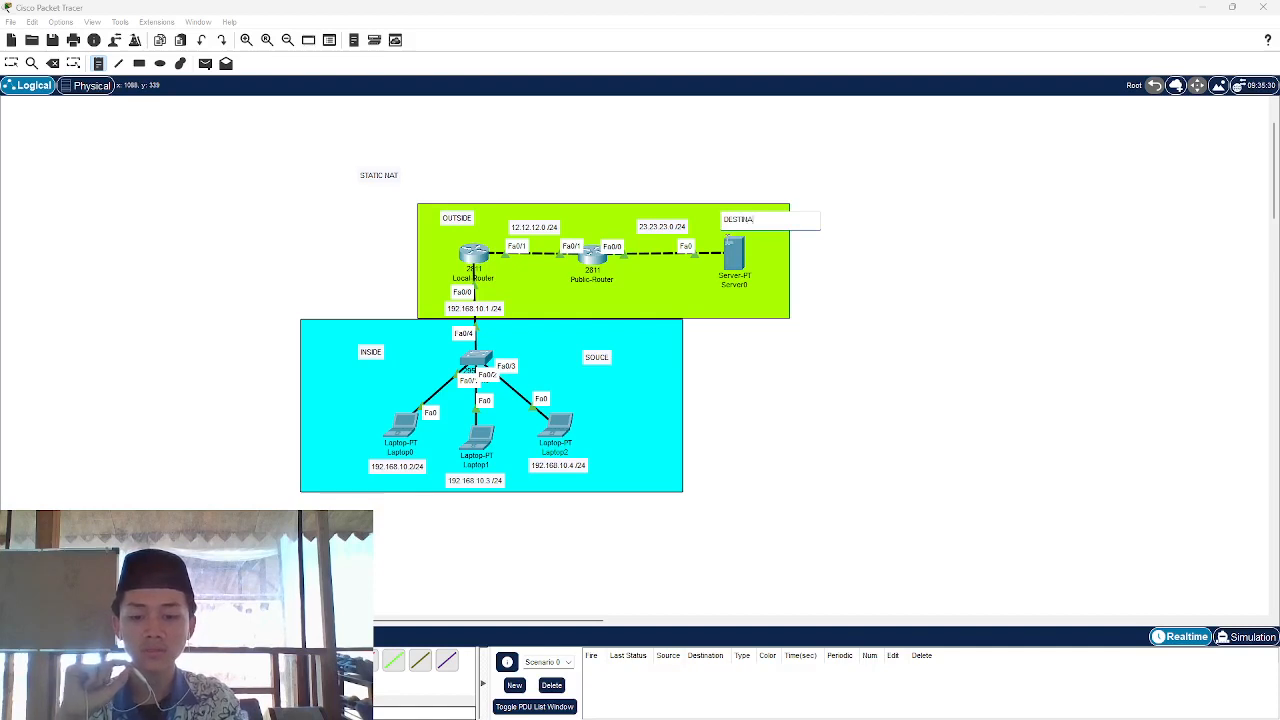
{"action": "type", "text": "TION"}
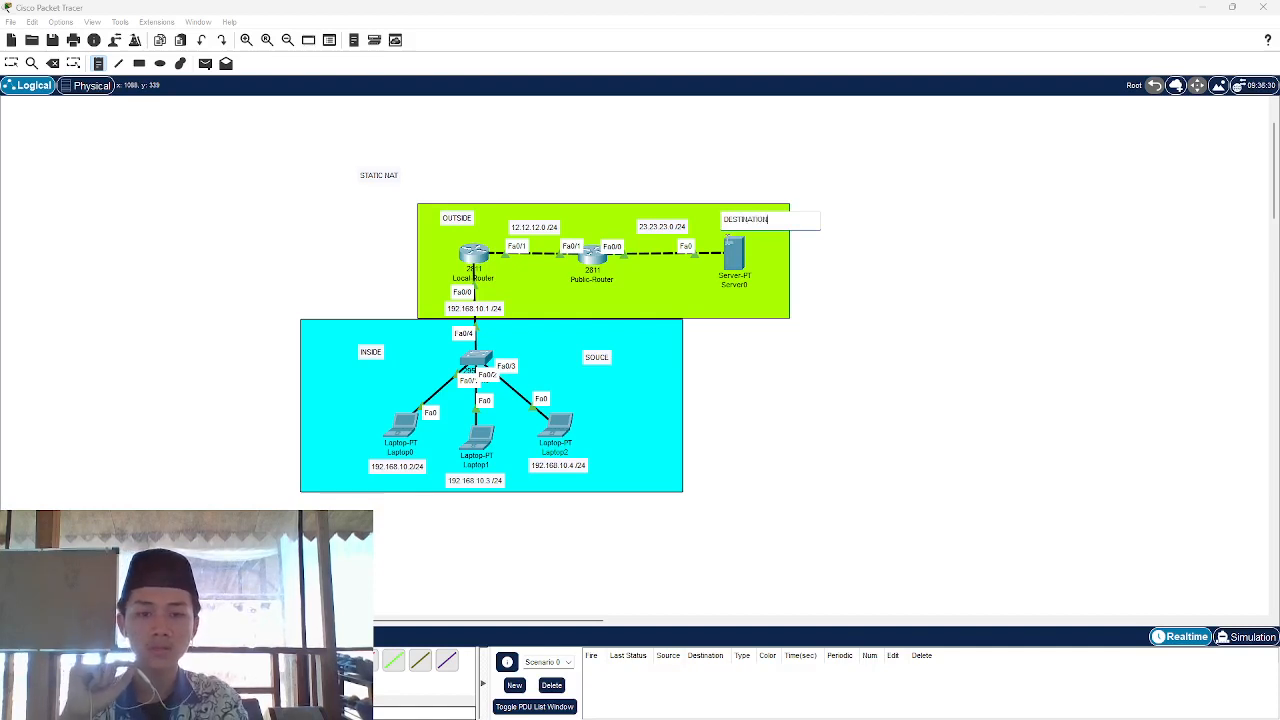
{"action": "key", "text": "Escape"}
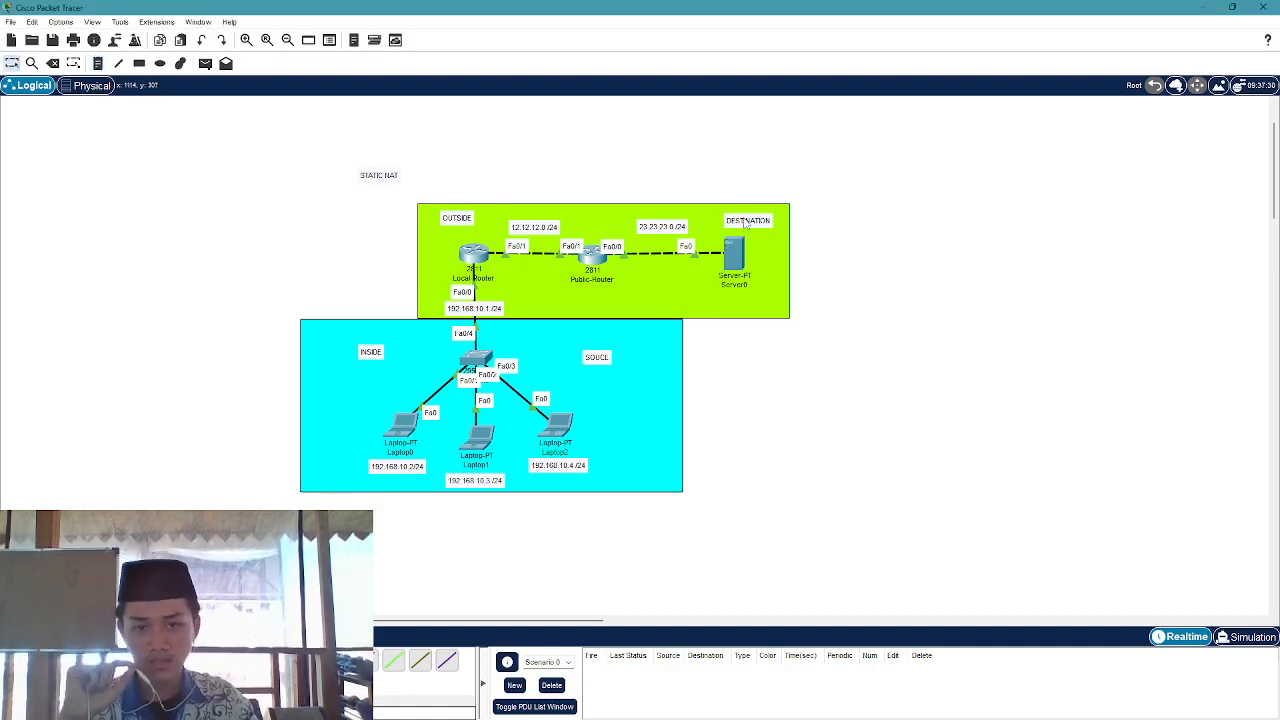
{"action": "left_click_drag", "start_coordinate": [743, 217], "coordinate": [730, 219]}
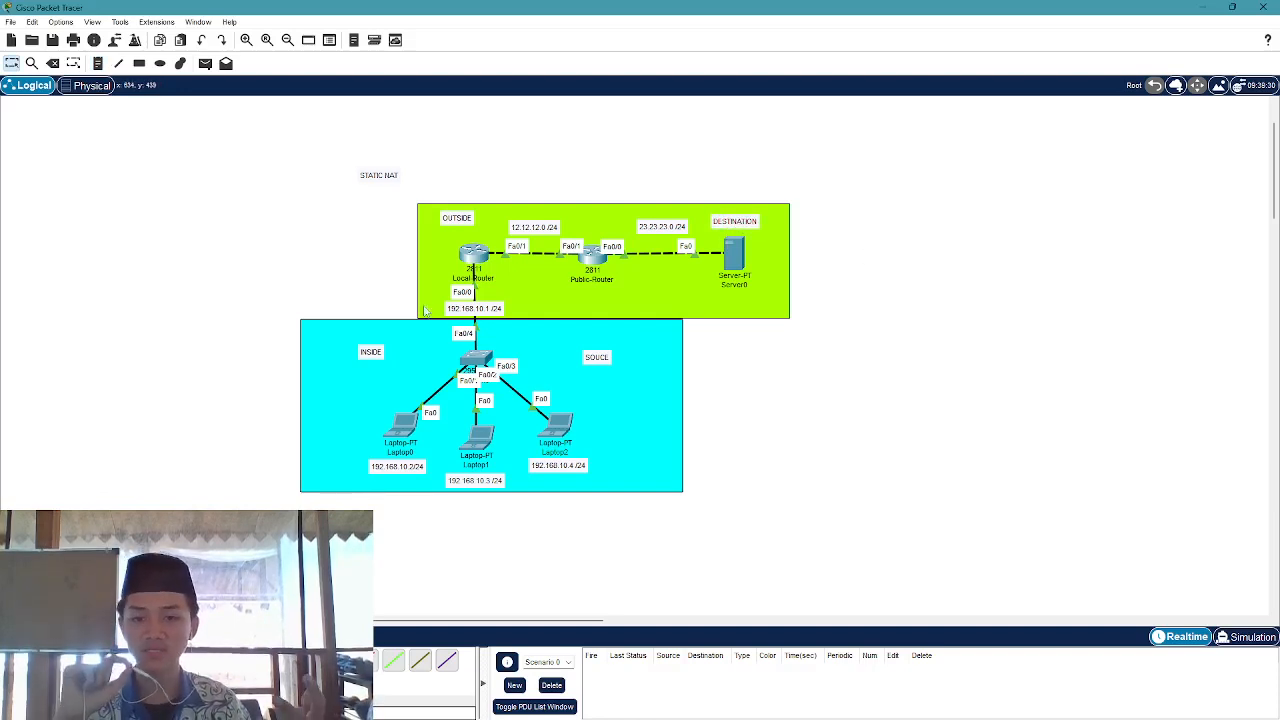
{"action": "left_click", "coordinate": [476, 258]}
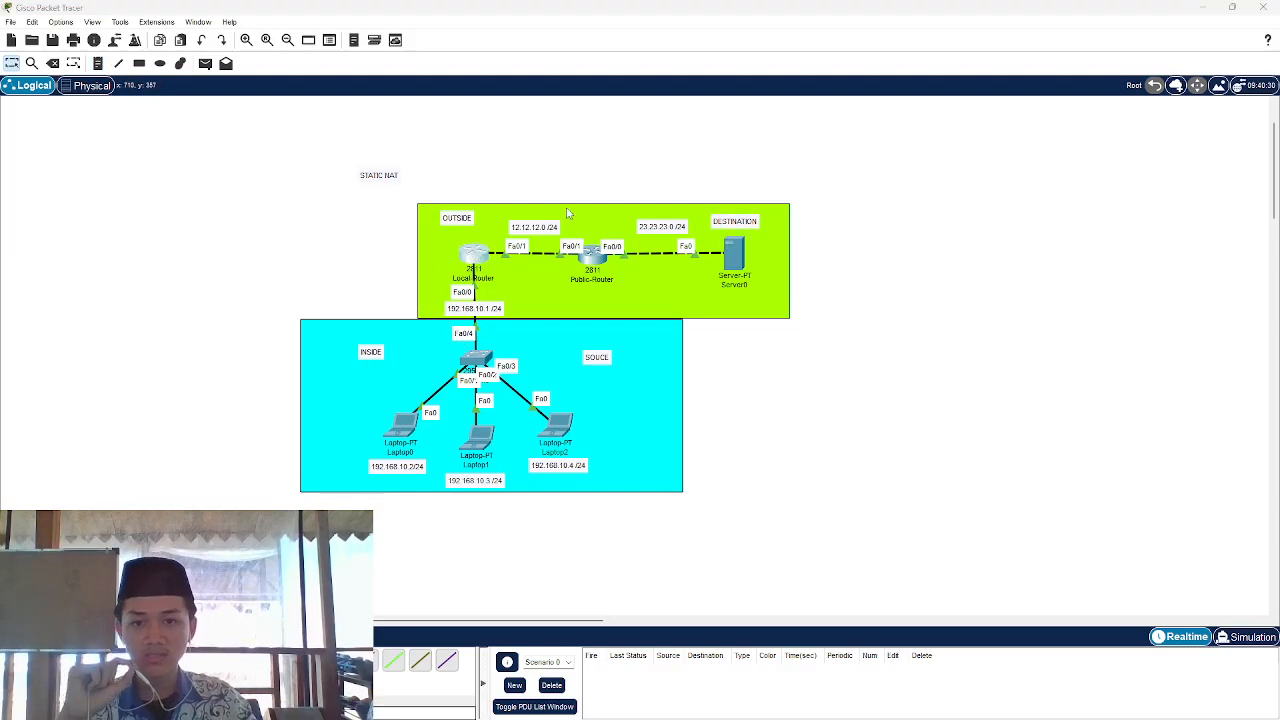
{"action": "left_click_drag", "start_coordinate": [648, 180], "coordinate": [816, 187]}
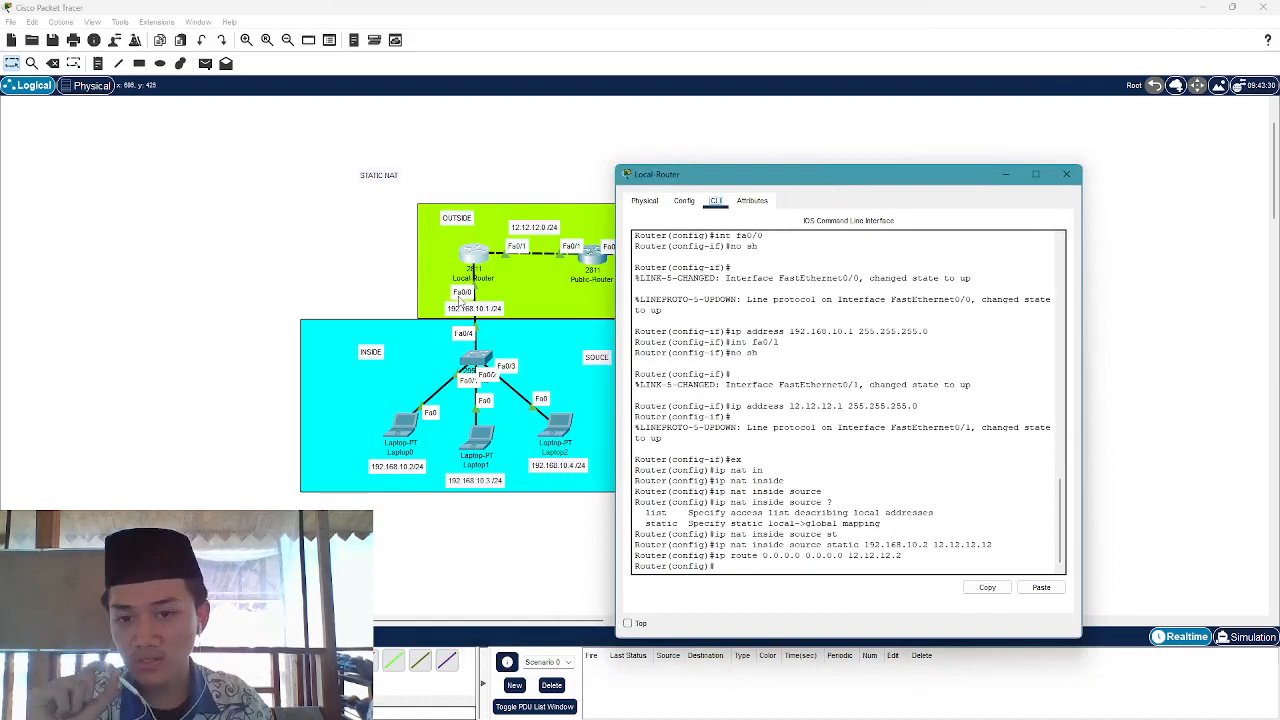
{"action": "left_click_drag", "start_coordinate": [240, 314], "coordinate": [214, 414]}
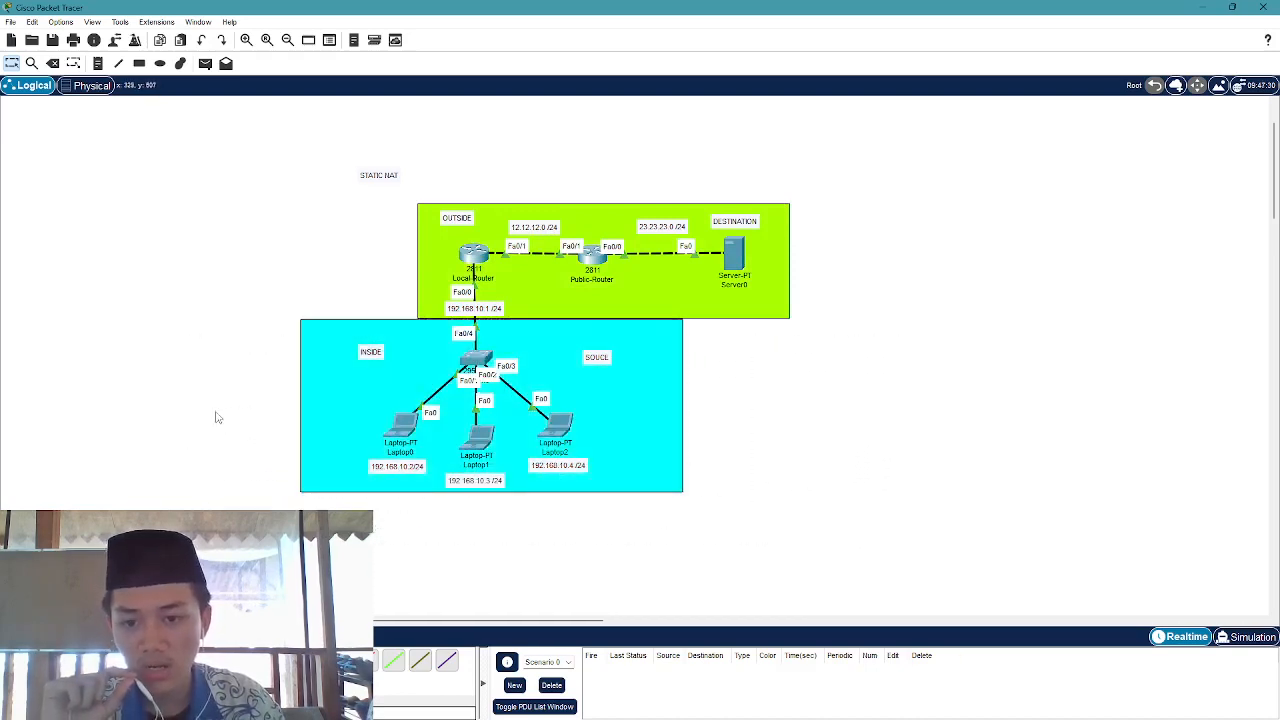
{"action": "left_click", "coordinate": [479, 259]}
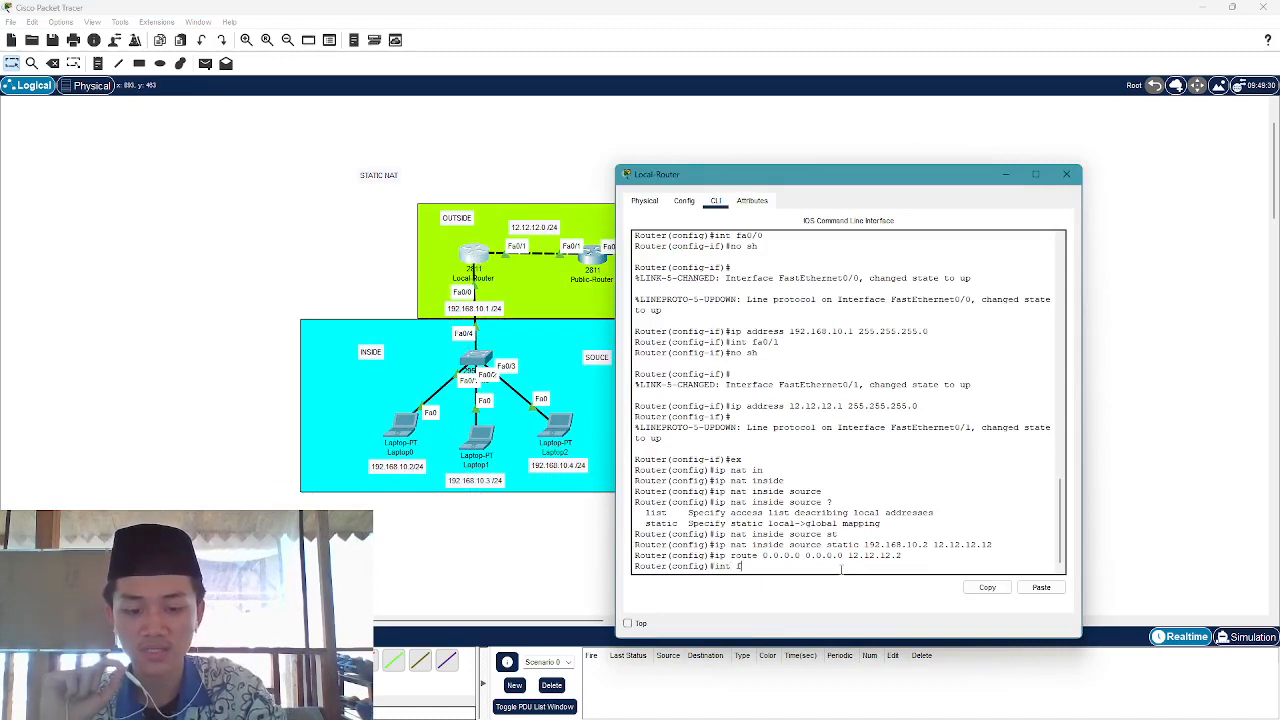
Set interface fa0/0 as the NAT inside interface with ip nat inside
{"action": "type", "text": "int fa0/"}
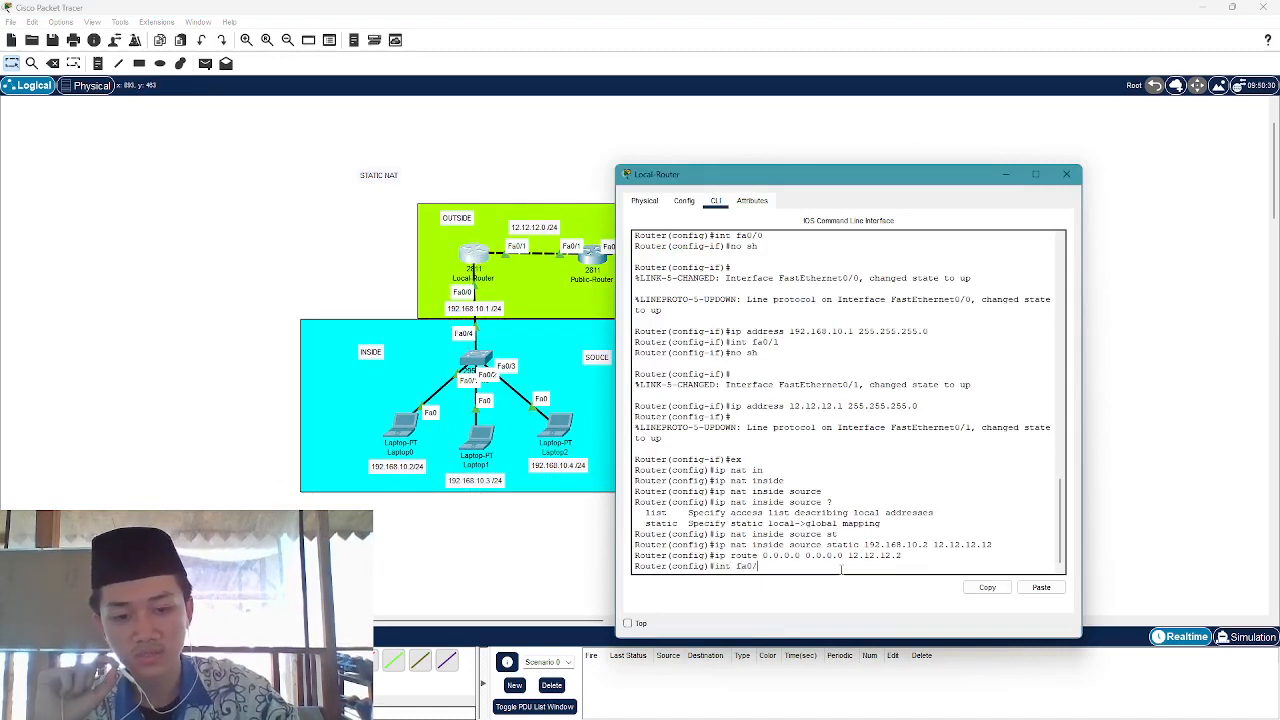
{"action": "type", "text": "0"}
{"action": "key", "text": "Return"}
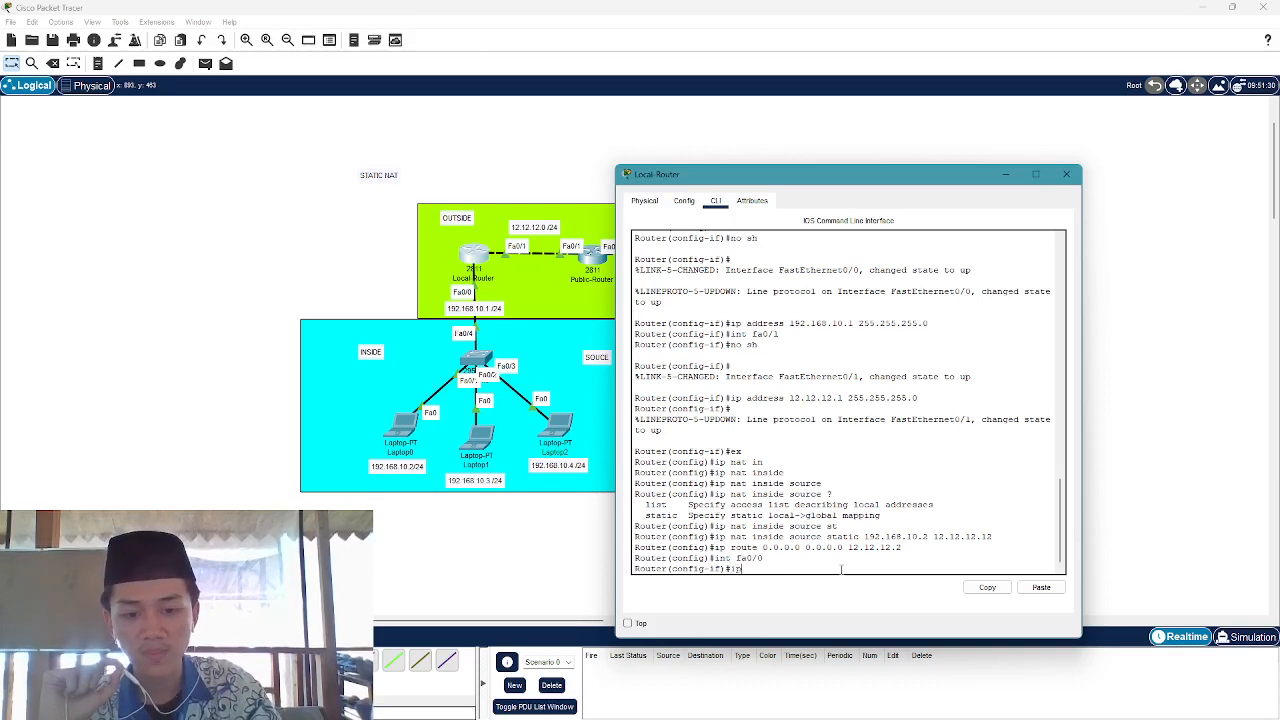
{"action": "type", "text": "ip na"}
{"action": "key", "text": "Tab"}
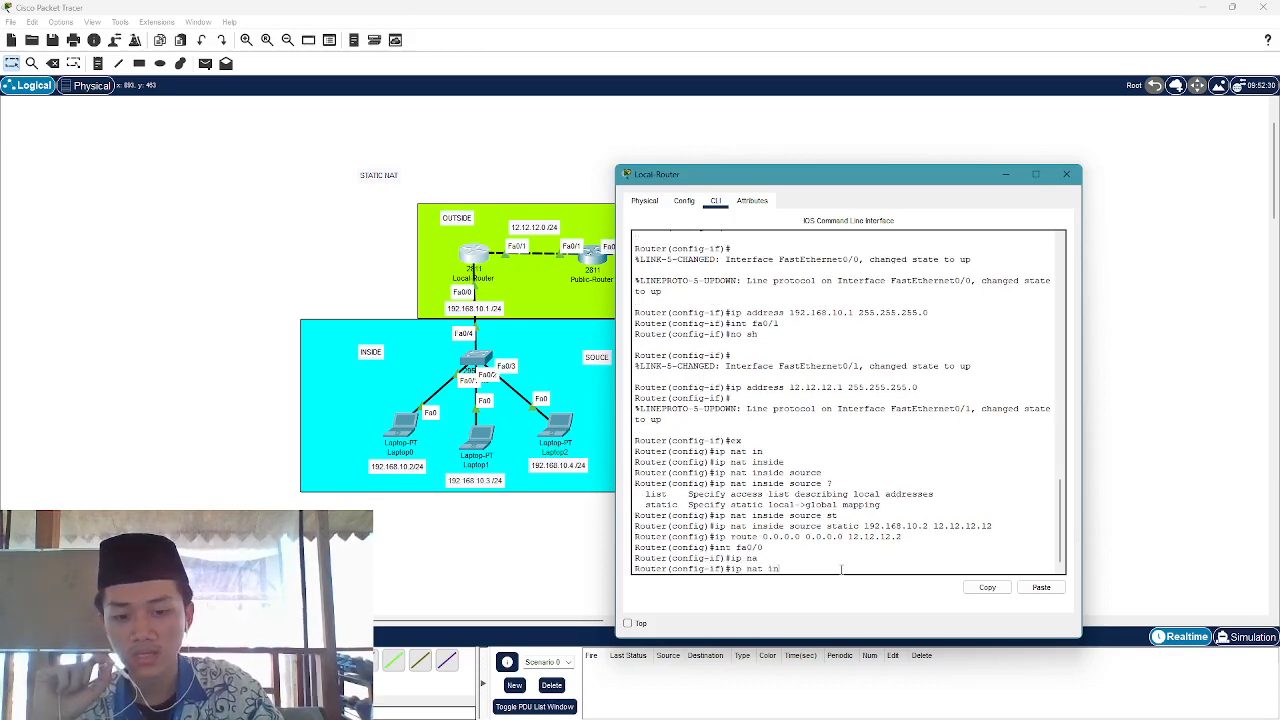
{"action": "type", "text": "in"}
{"action": "key", "text": "Tab"}
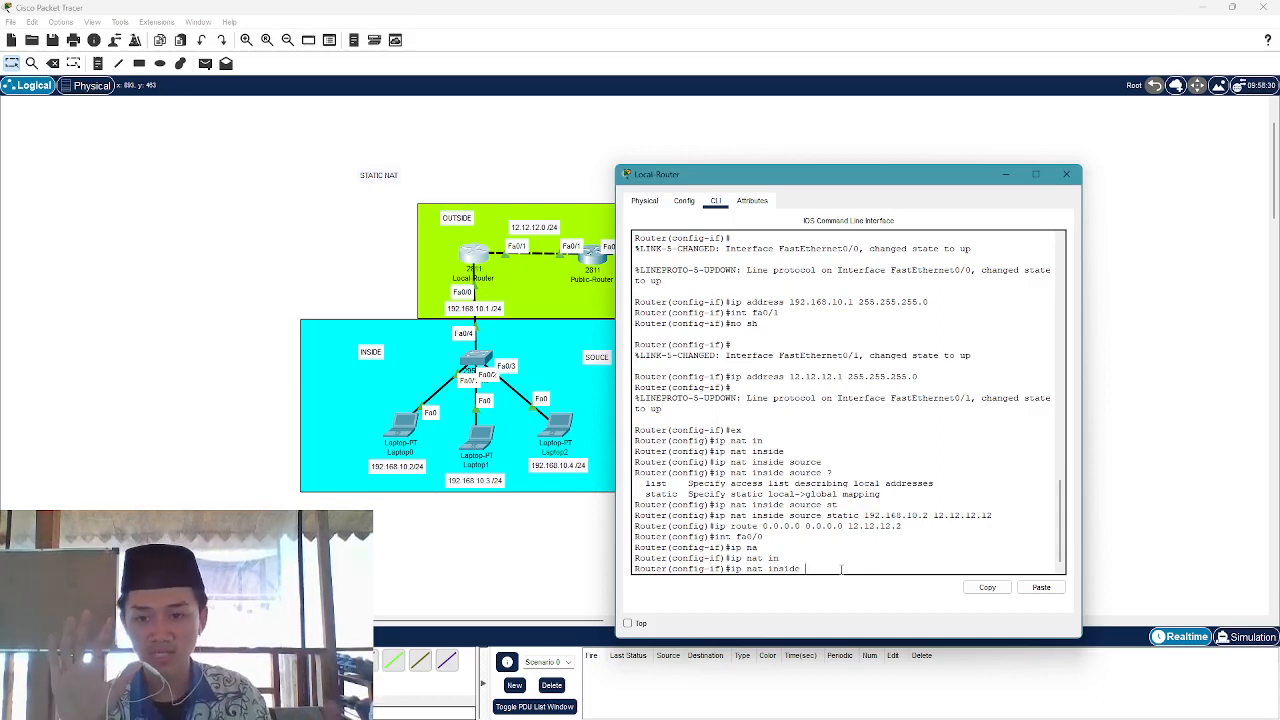
{"action": "key", "text": "Return"}
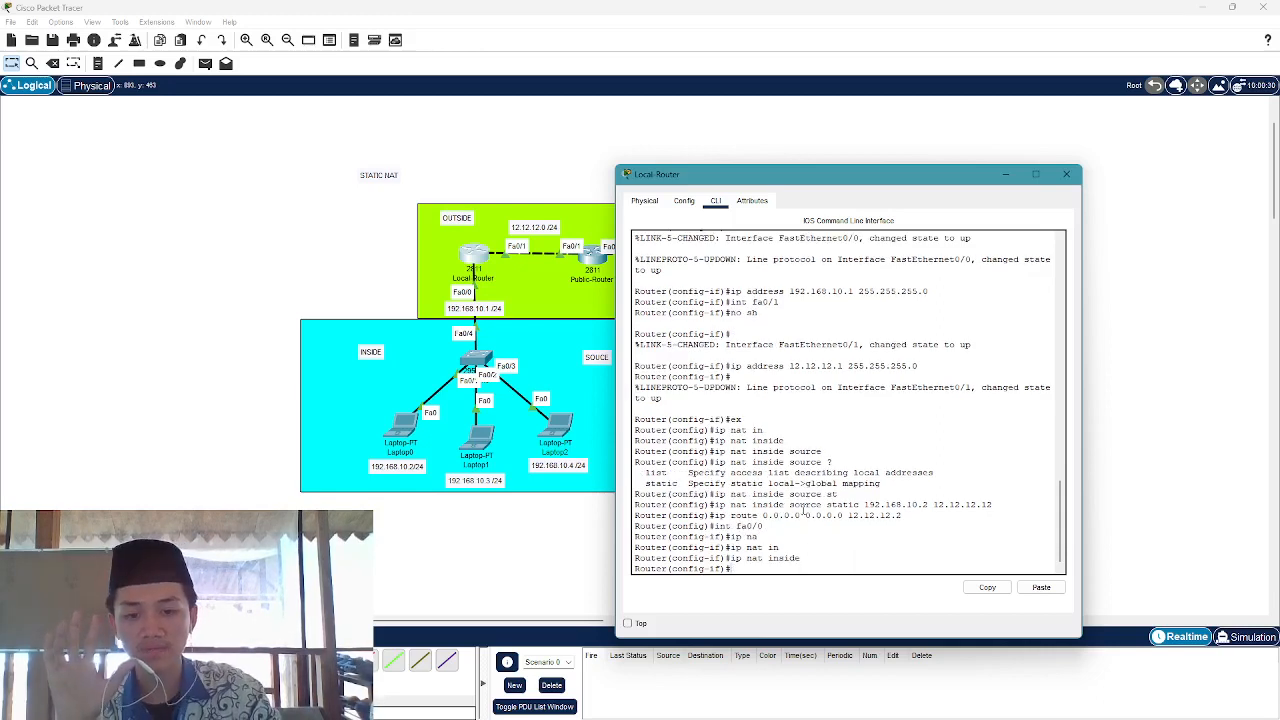
Set interface fa0/1 as the NAT outside interface, then close the router window
{"action": "type", "text": "int fa"}
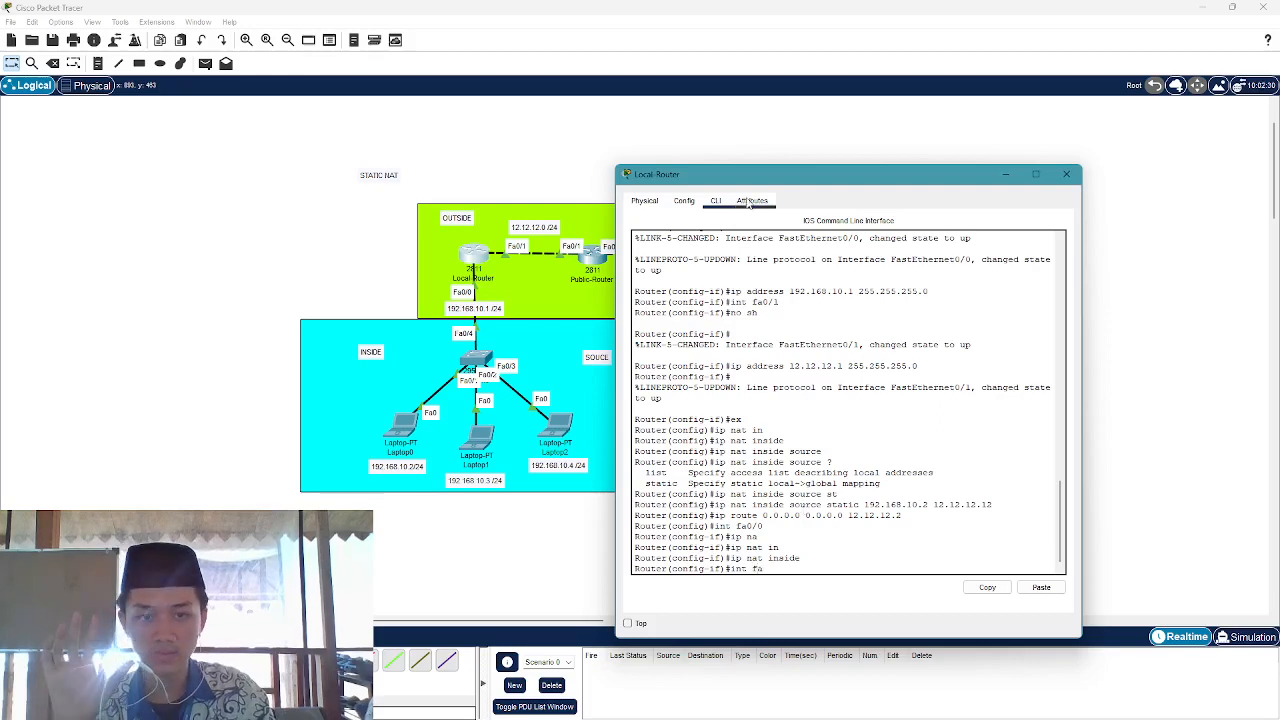
{"action": "left_click_drag", "start_coordinate": [740, 184], "coordinate": [807, 180]}
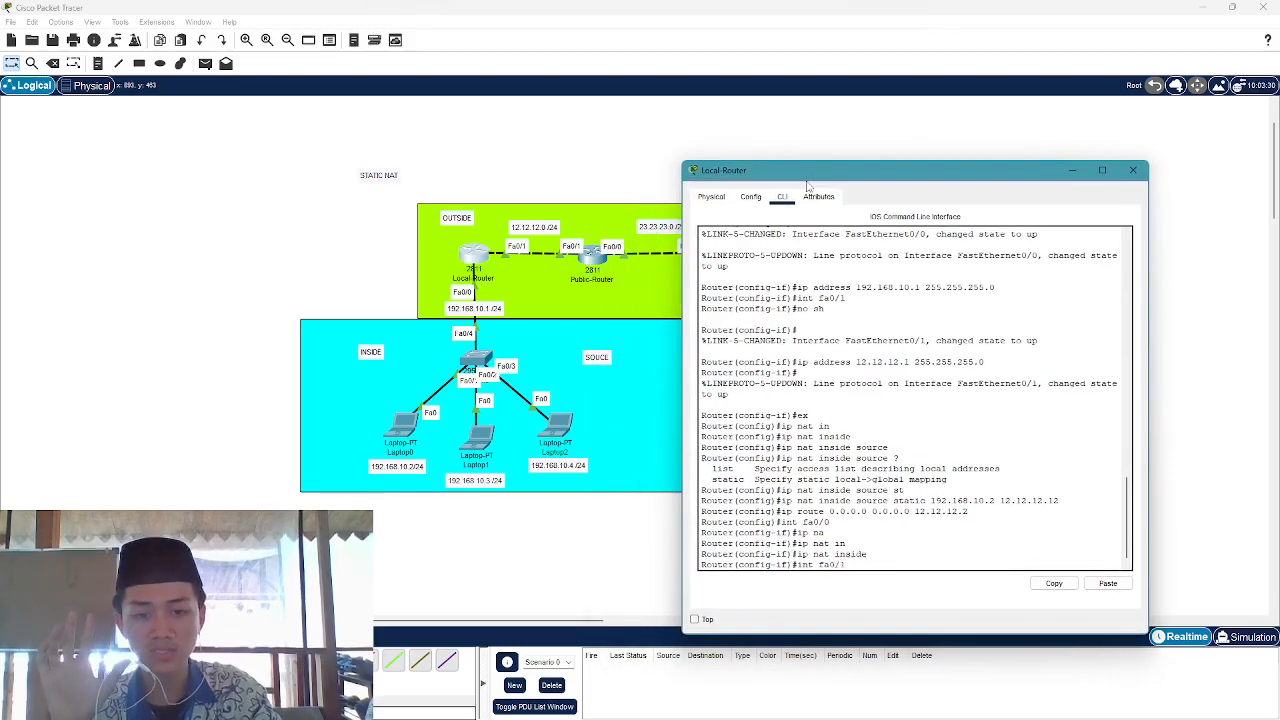
{"action": "key", "text": "Return"}
{"action": "type", "text": "ip nat"}
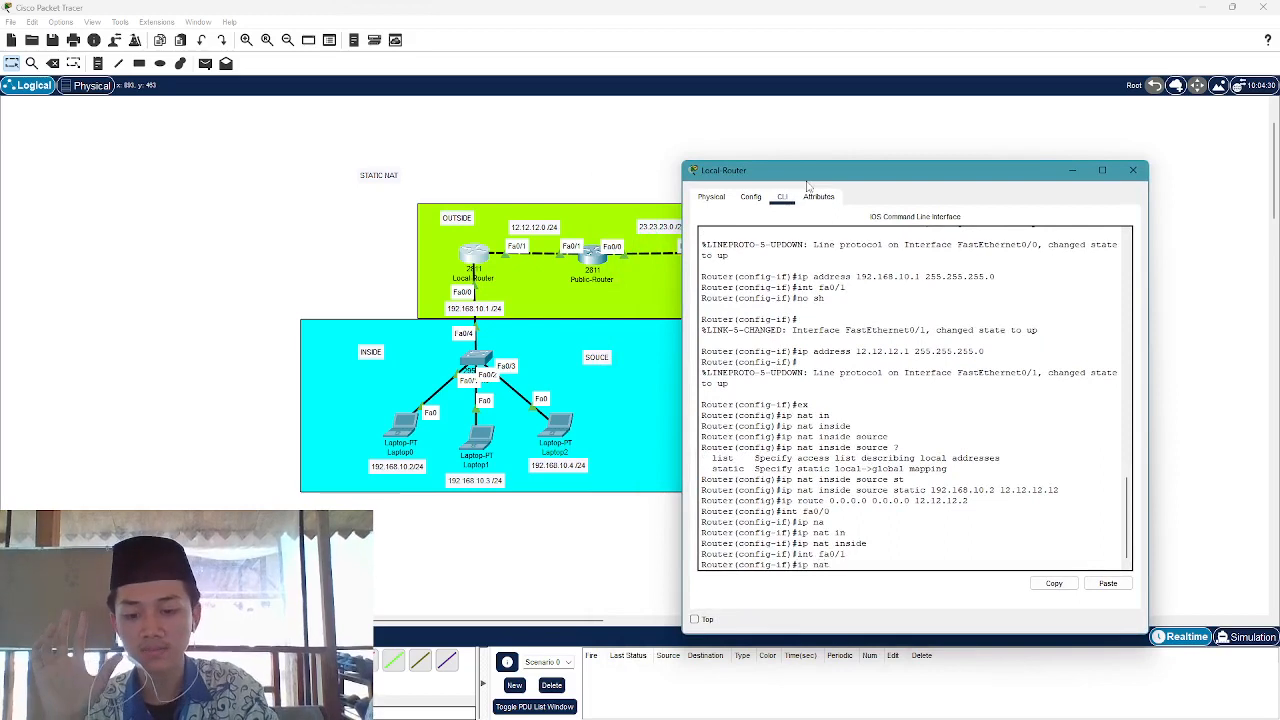
{"action": "type", "text": " ou"}
{"action": "key", "text": "Tab"}
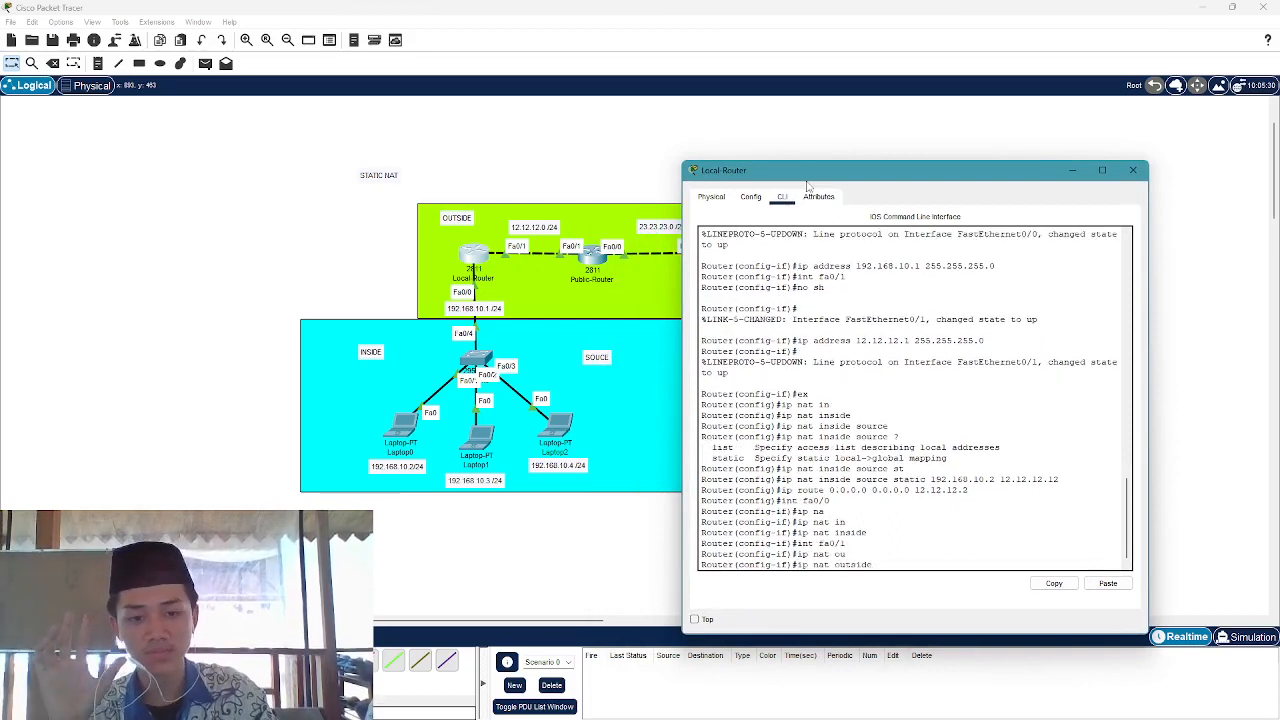
{"action": "key", "text": "Return"}
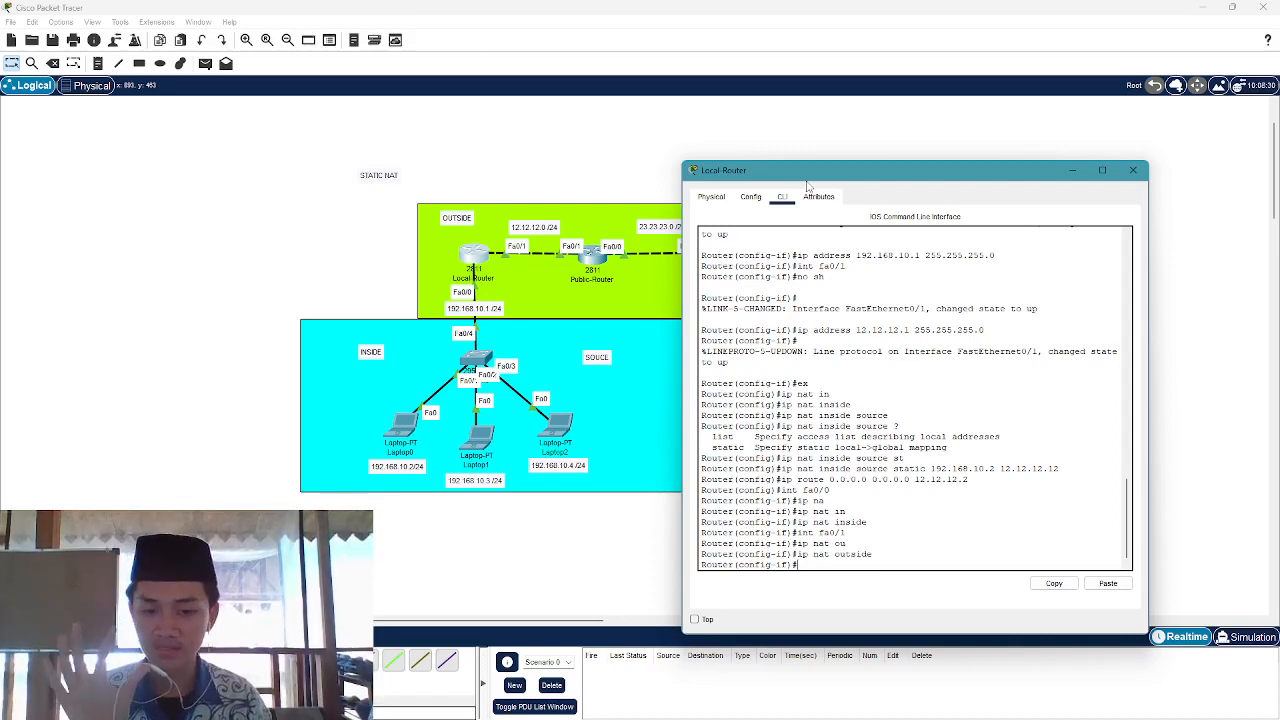
{"action": "left_click", "coordinate": [1133, 170]}
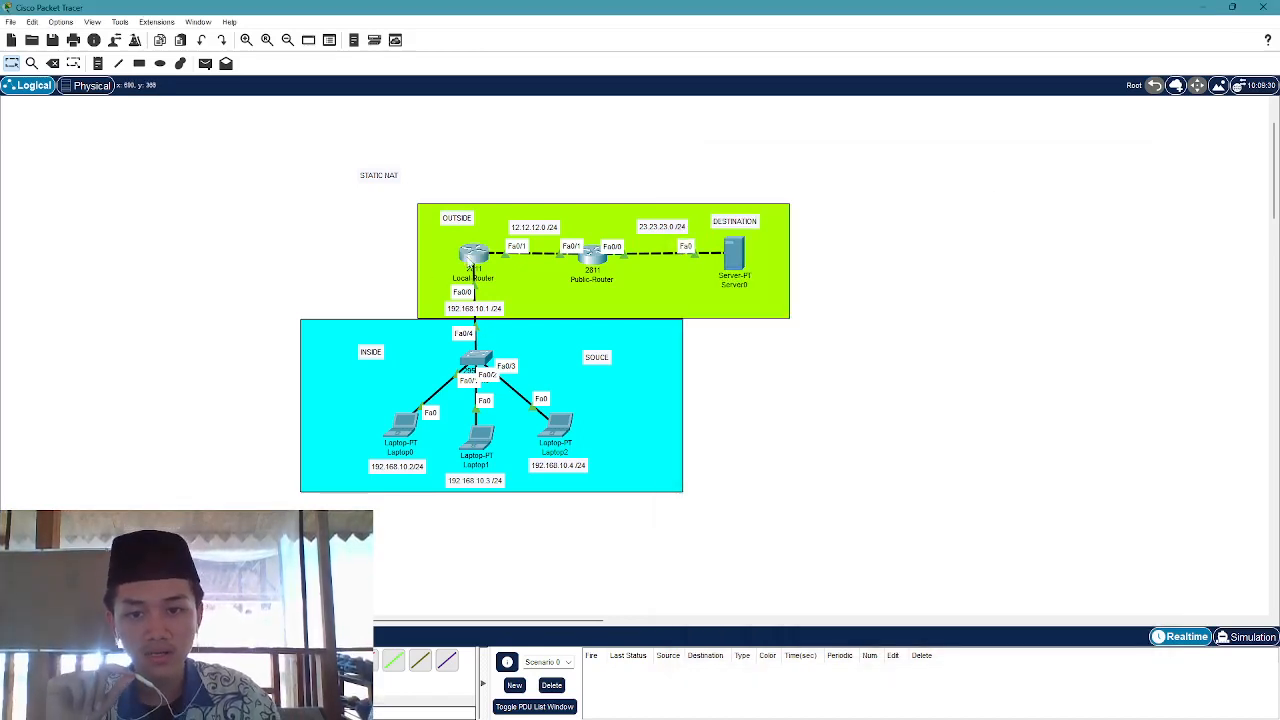
Set Laptop0 to 192.168.10.2, mask 255.255.255.0, gateway 192.168.10.1, then bring up Laptop1
{"action": "left_click", "coordinate": [465, 258]}
{"action": "left_click", "coordinate": [1133, 170]}
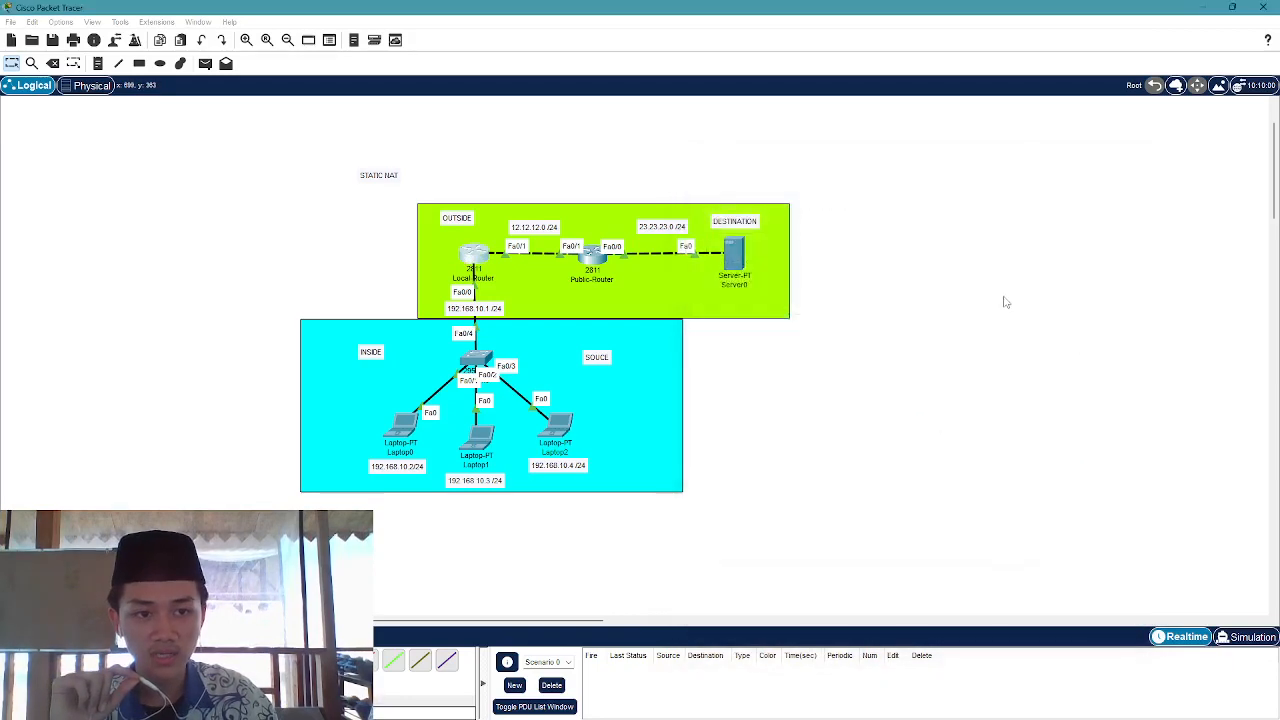
{"action": "left_click", "coordinate": [401, 425]}
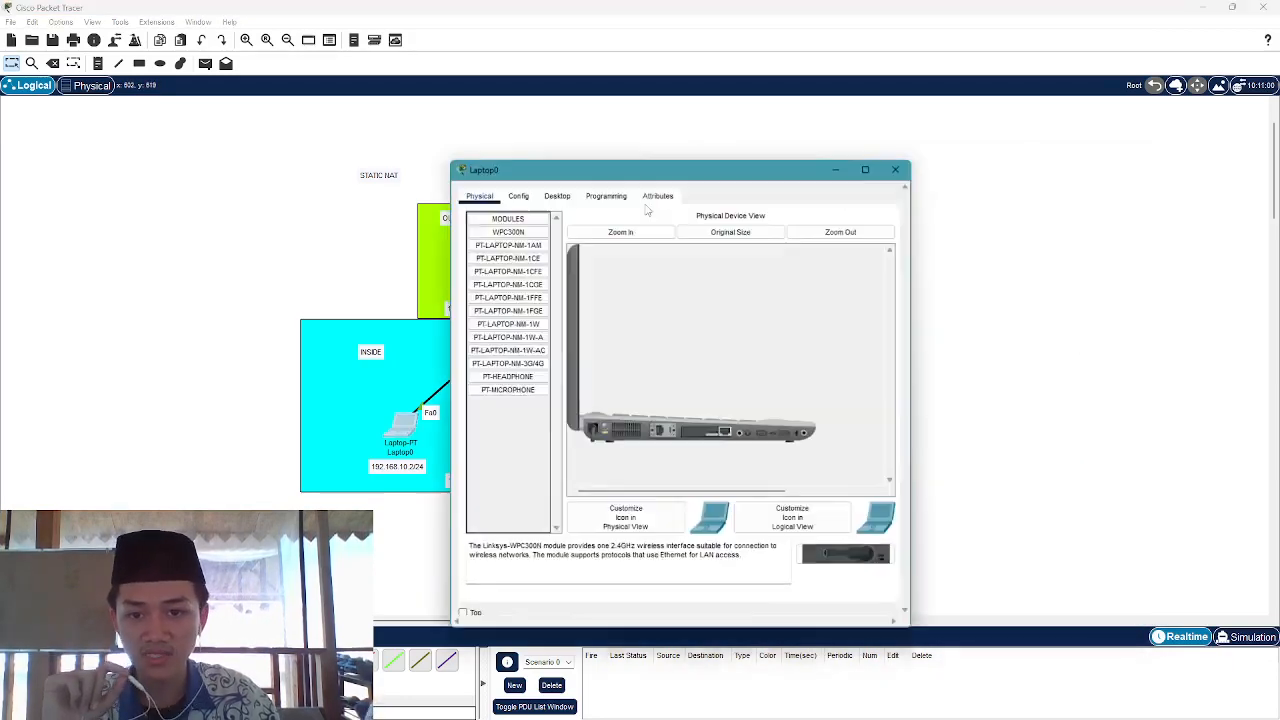
{"action": "left_click", "coordinate": [558, 195]}
{"action": "left_click", "coordinate": [520, 242]}
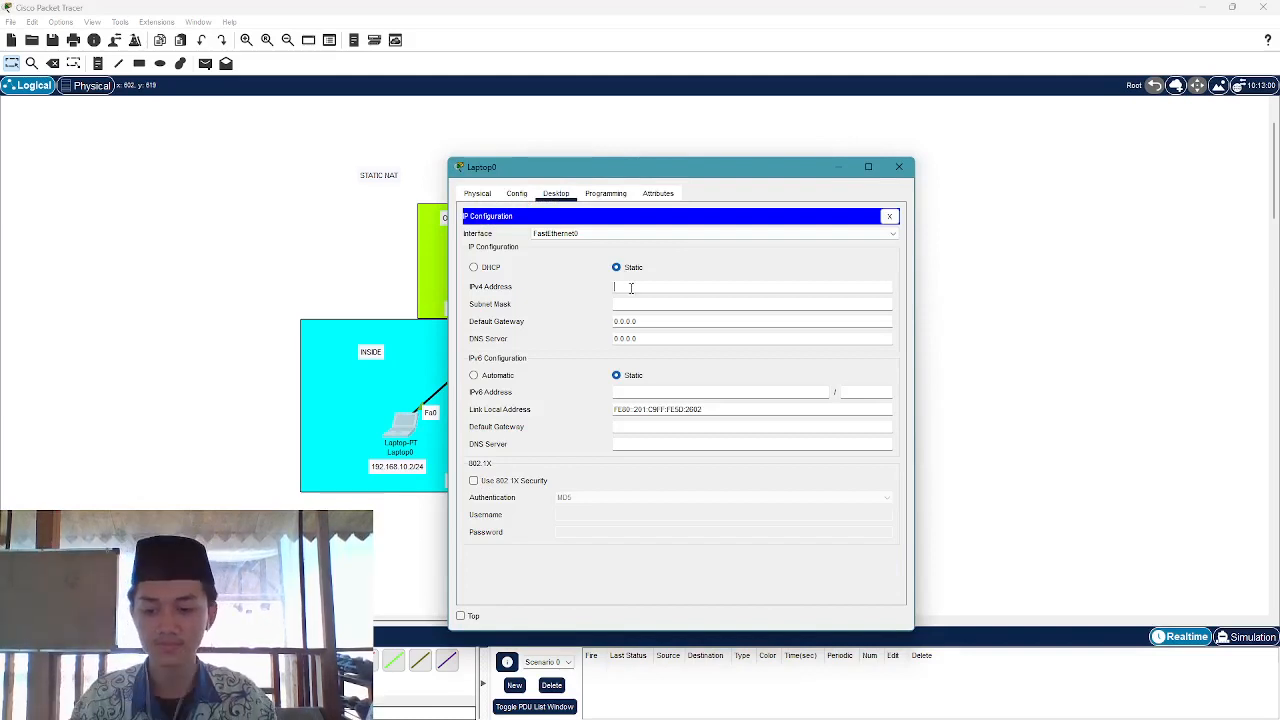
{"action": "type", "text": "19"}
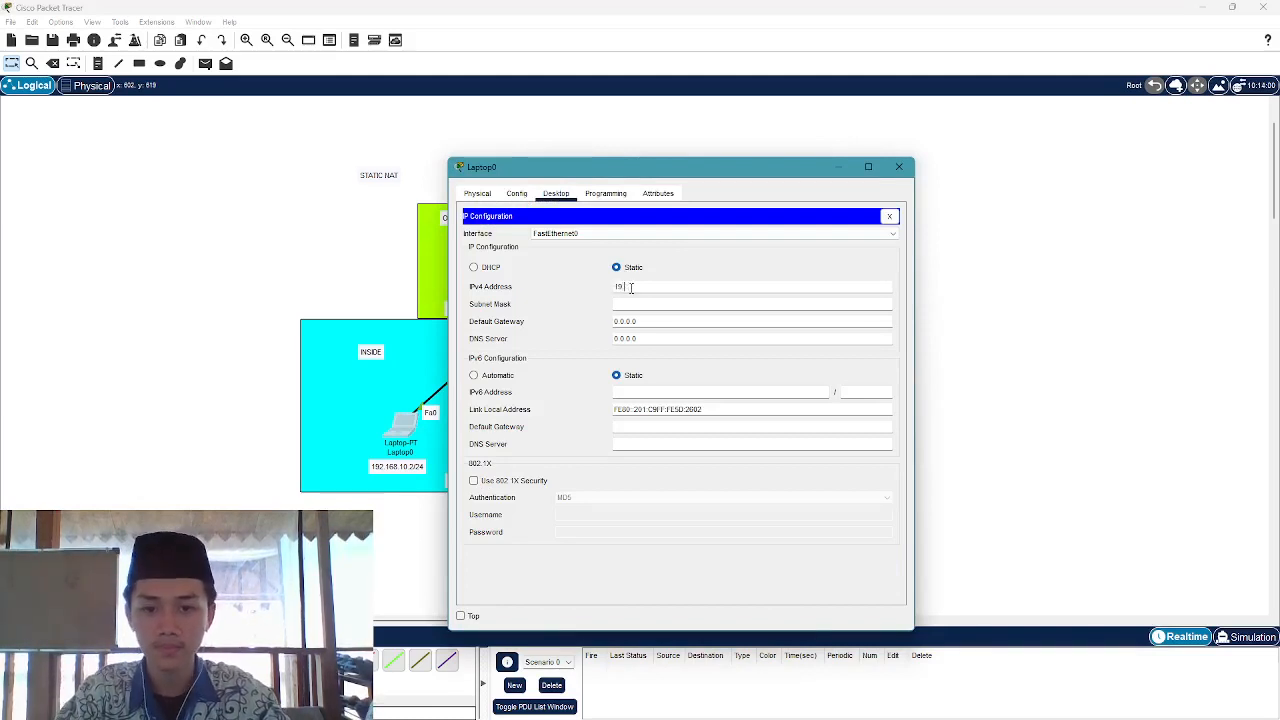
{"action": "type", "text": "2.168.1"}
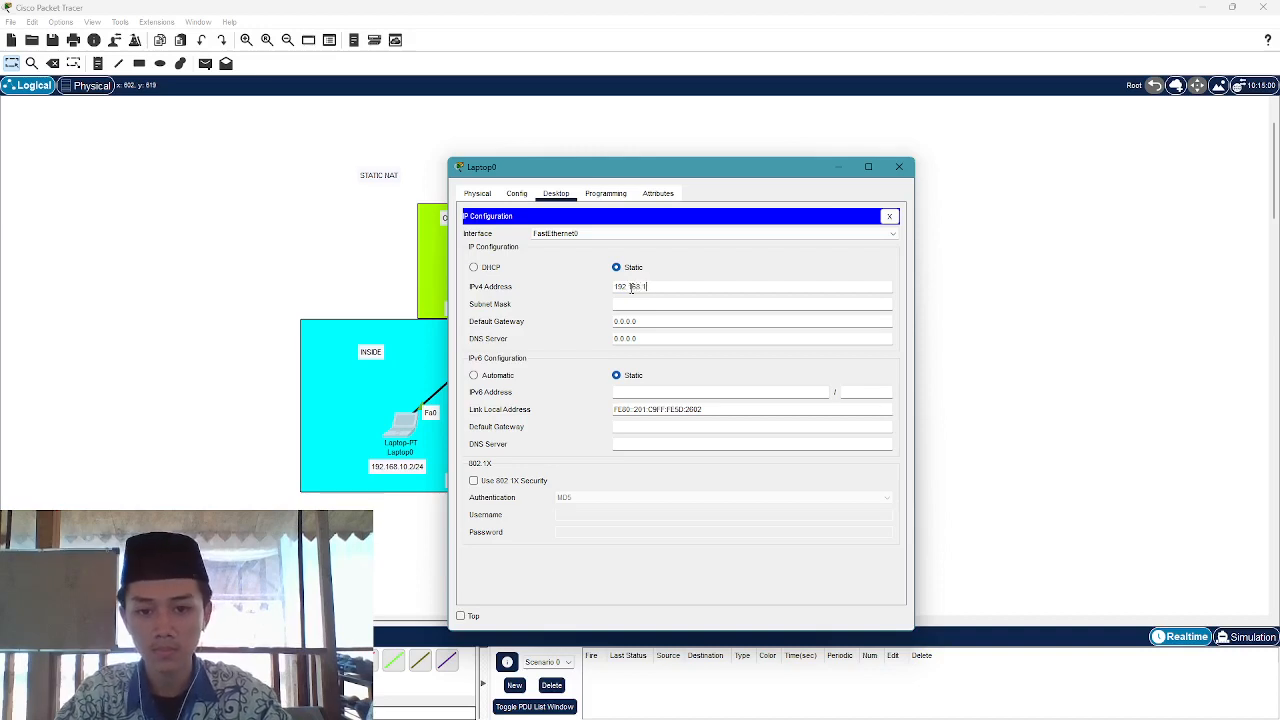
{"action": "type", "text": "0.2"}
{"action": "key", "text": "Tab"}
{"action": "key", "text": "Tab"}
{"action": "type", "text": "192."}
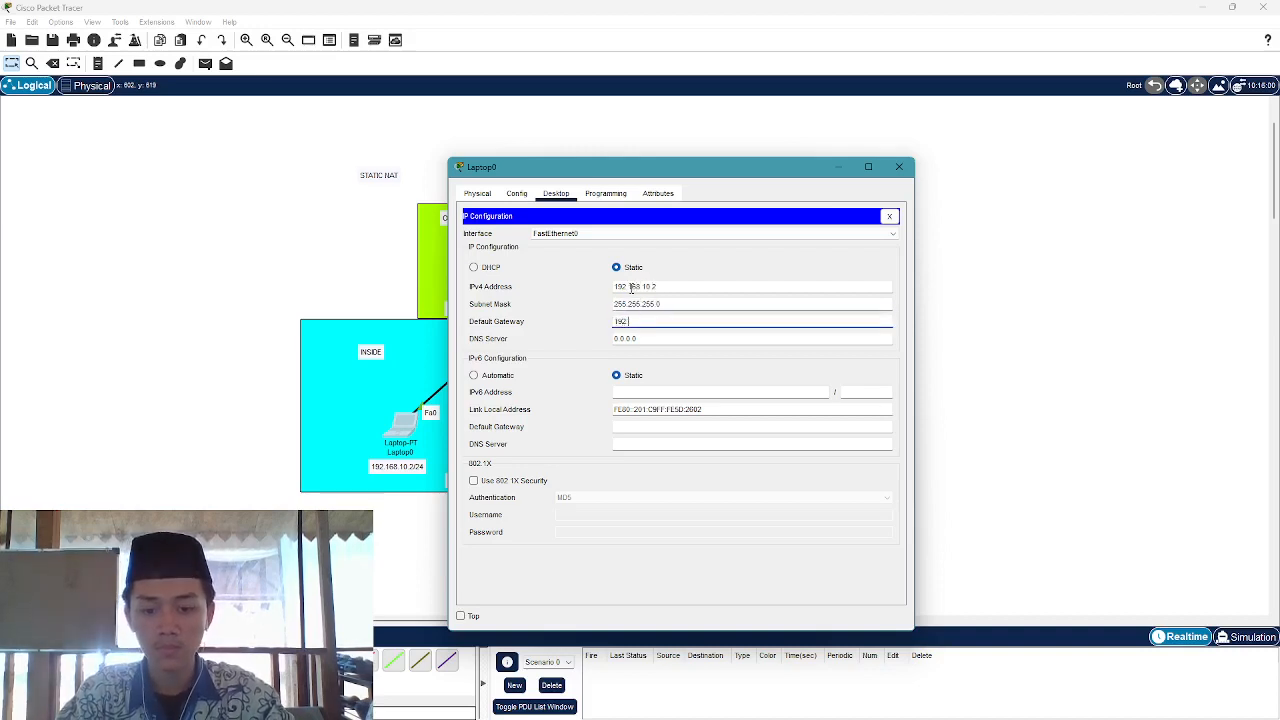
{"action": "type", "text": "168.10.1"}
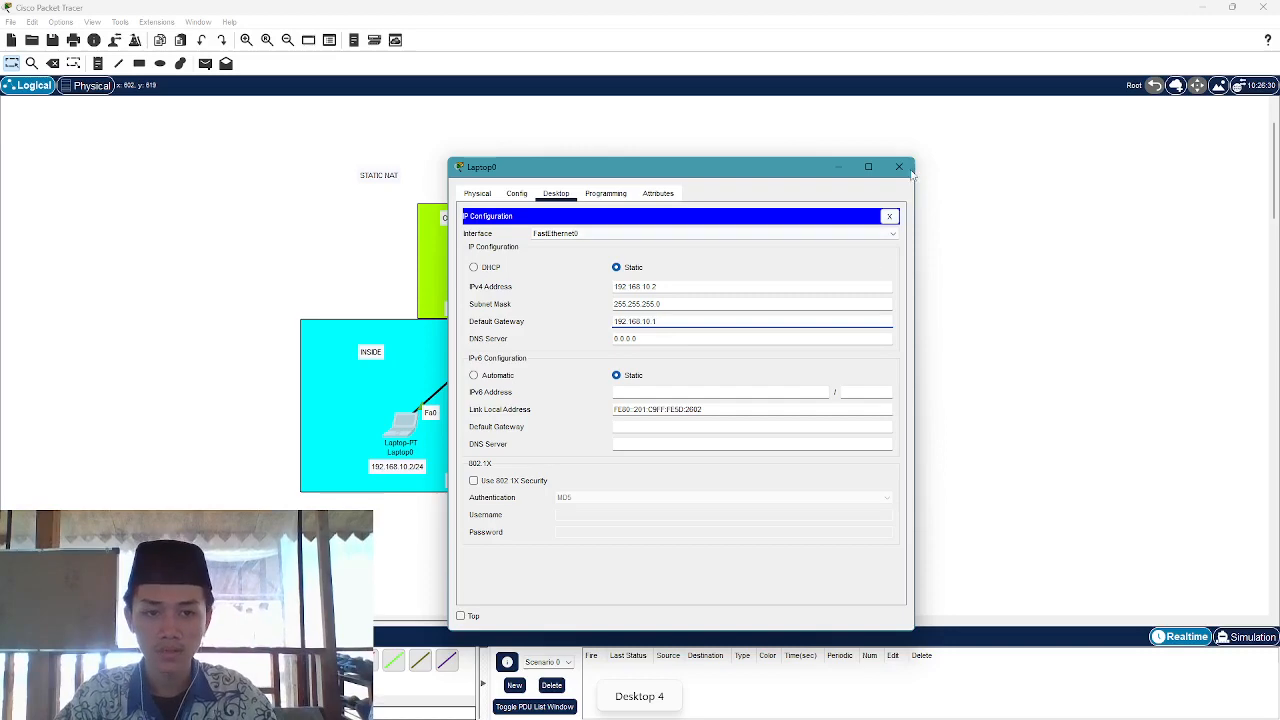
{"action": "left_click", "coordinate": [899, 167]}
{"action": "left_click", "coordinate": [476, 453]}
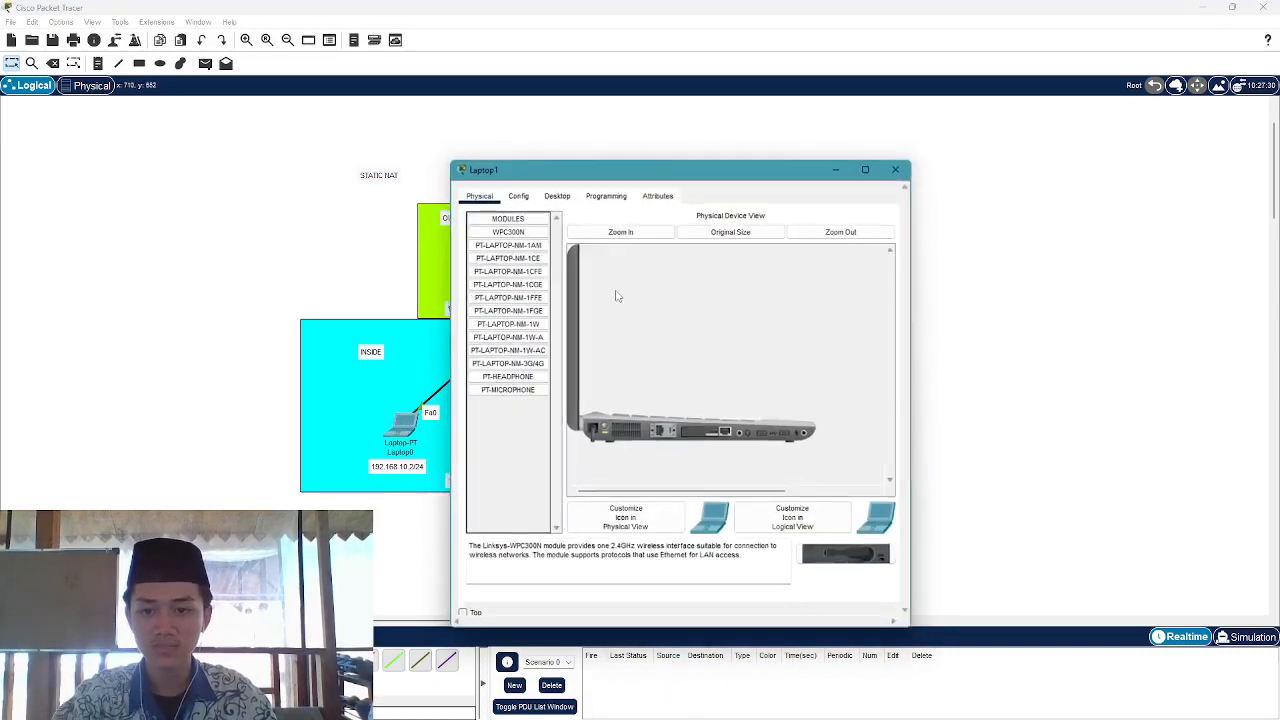
Enter Laptop1's address 192.168.10.3 with an incomplete gateway, then dismiss the invalid-gateway error
{"action": "left_click", "coordinate": [556, 193]}
{"action": "left_click", "coordinate": [517, 246]}
{"action": "left_click", "coordinate": [754, 286]}
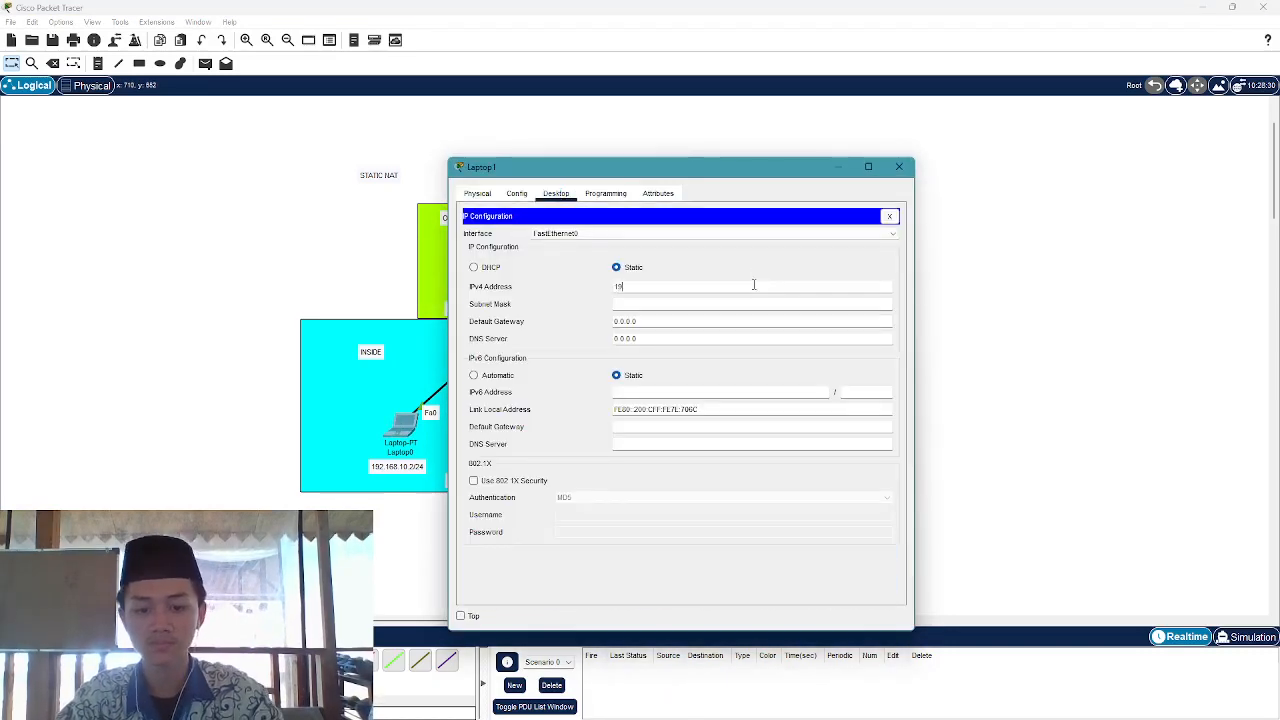
{"action": "type", "text": "192.168.1"}
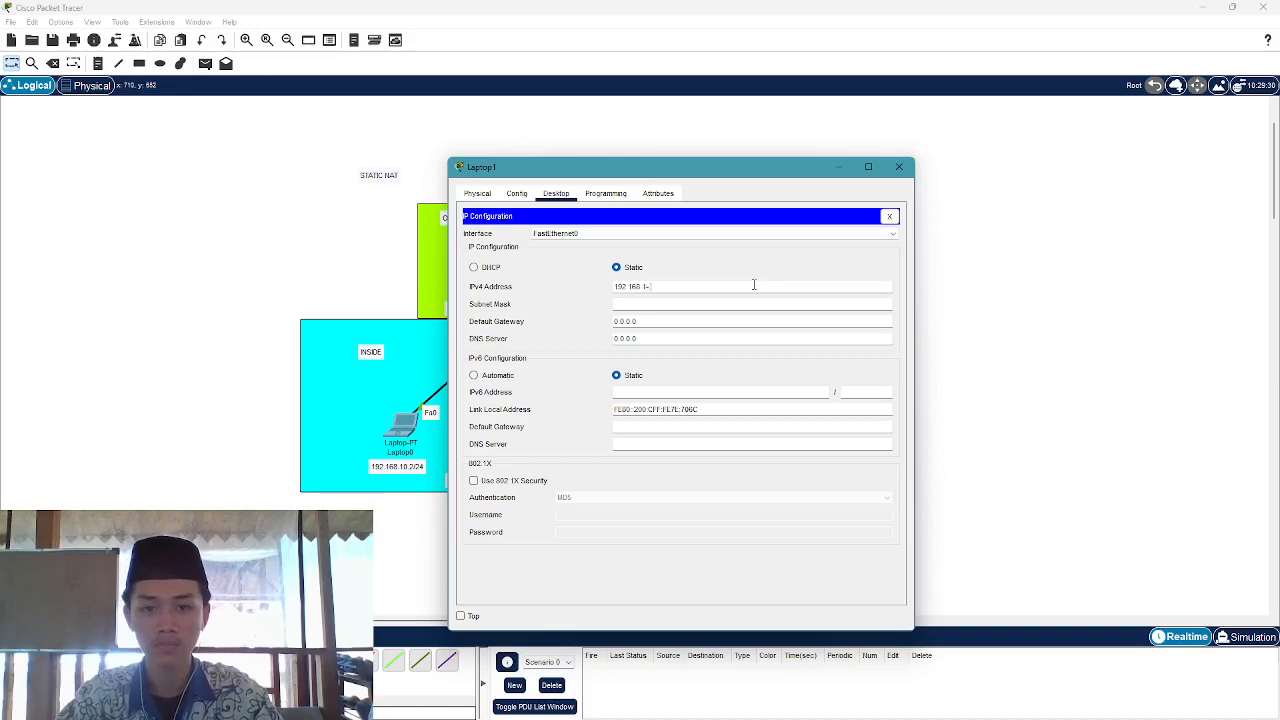
{"action": "type", "text": "0.3"}
{"action": "key", "text": "Tab"}
{"action": "key", "text": "Tab"}
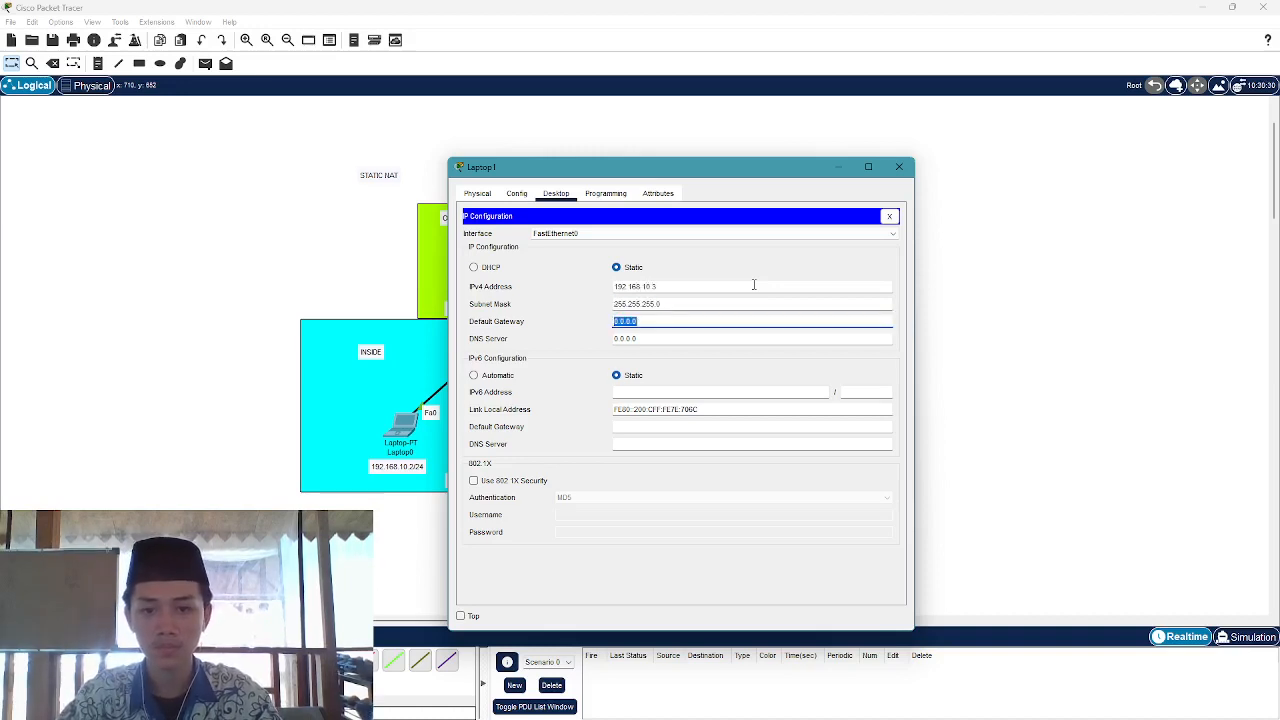
{"action": "type", "text": "192.168.10.1"}
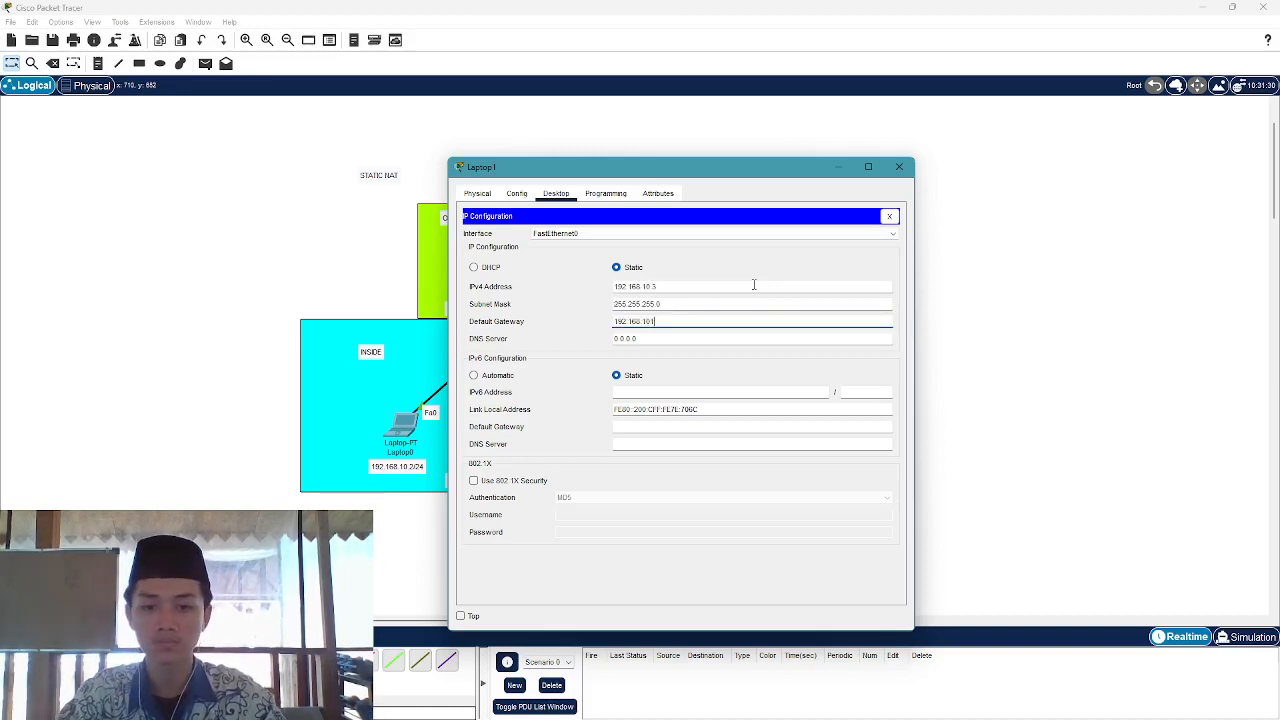
{"action": "type", "text": ".1"}
{"action": "left_click", "coordinate": [904, 168]}
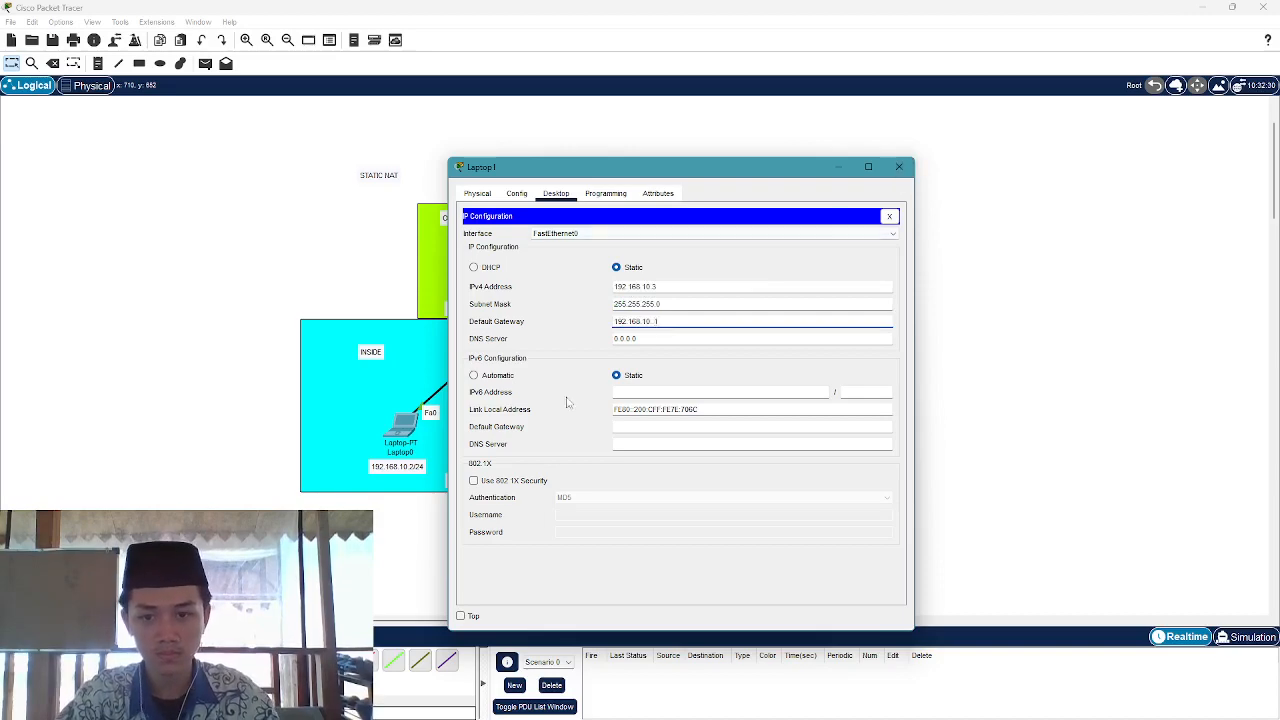
{"action": "left_click", "coordinate": [708, 319]}
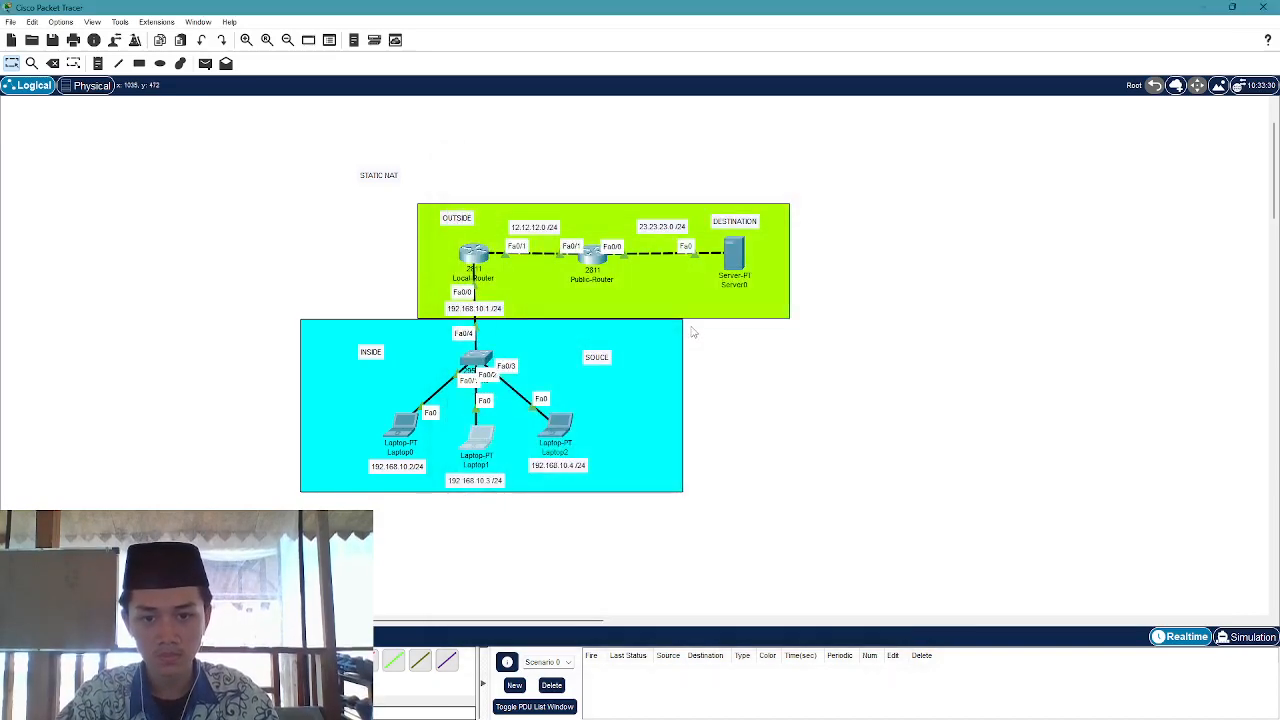
Correct Laptop1's default gateway to 192.168.10.1
{"action": "left_click", "coordinate": [467, 450]}
{"action": "left_click", "coordinate": [503, 263]}
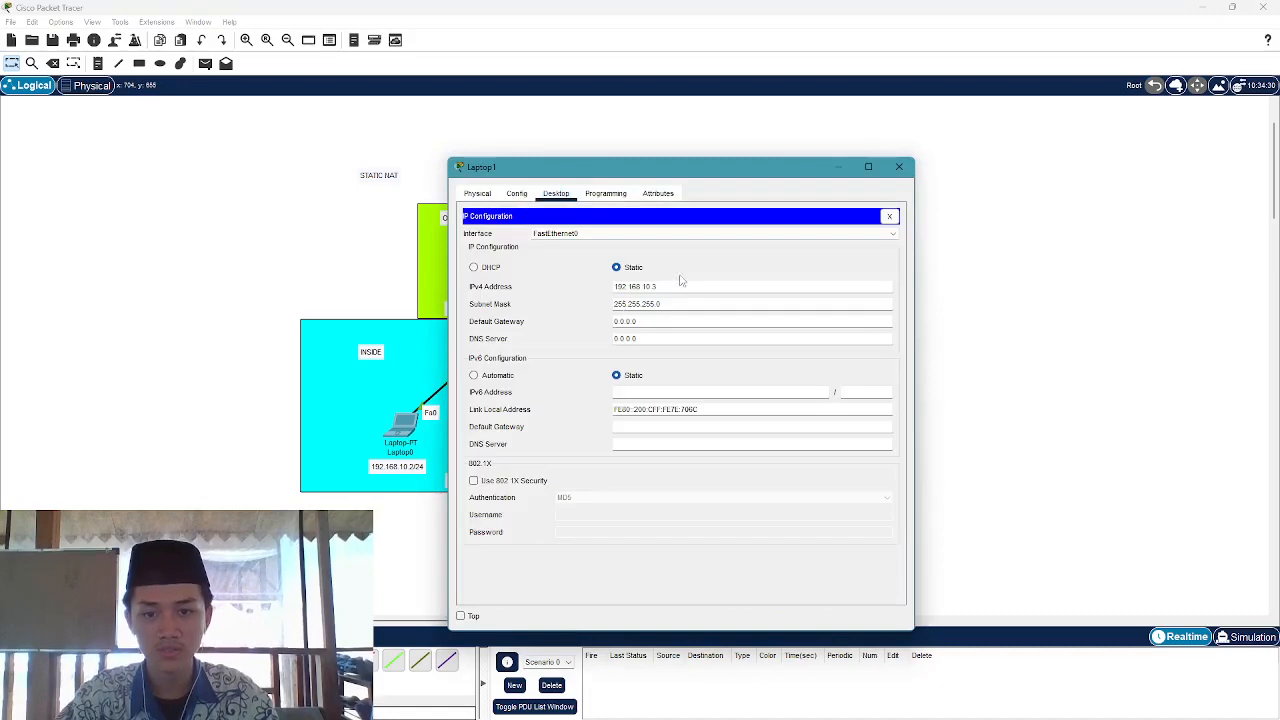
{"action": "left_click", "coordinate": [680, 320]}
{"action": "key", "text": "ctrl+a"}
{"action": "type", "text": "192.1"}
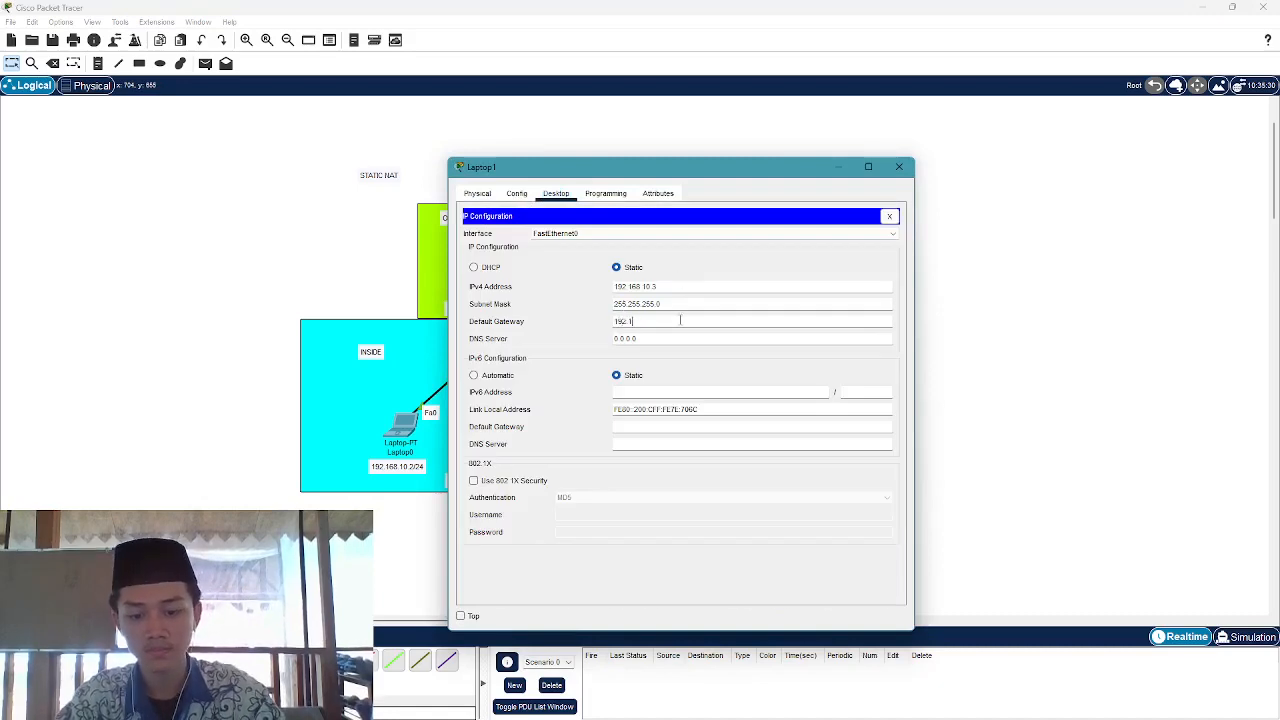
{"action": "type", "text": "68.10.1"}
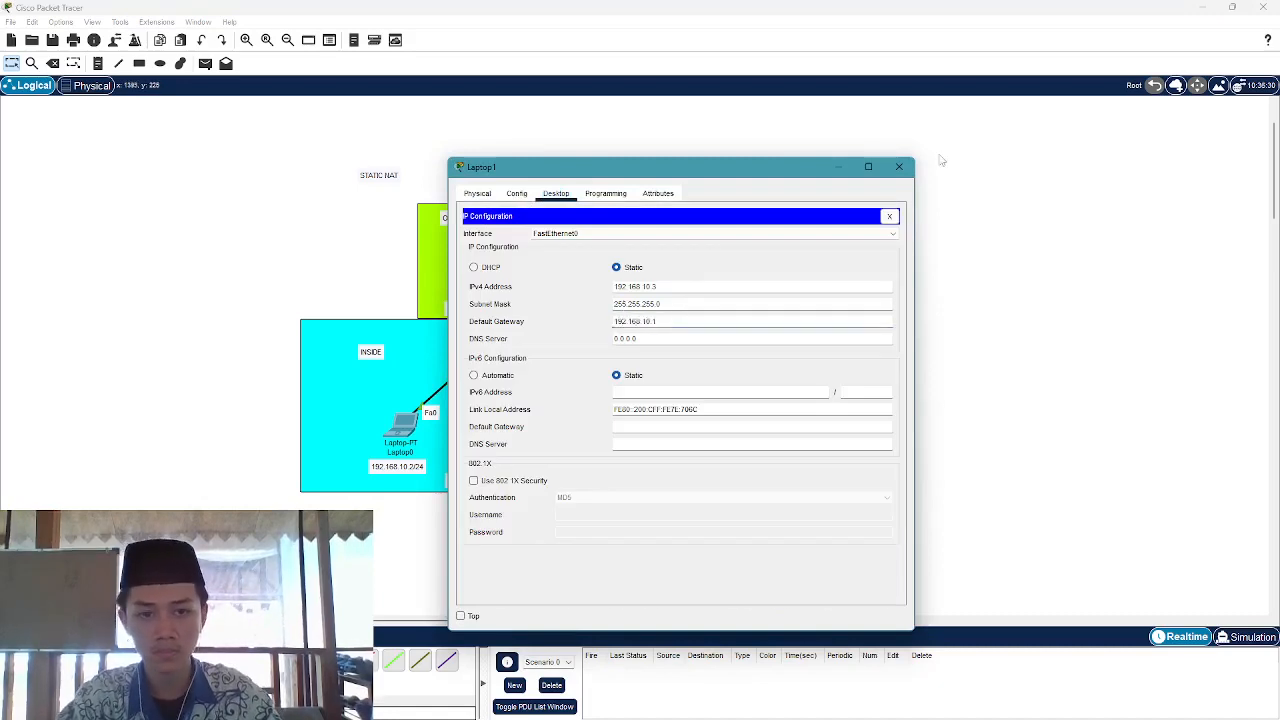
{"action": "left_click", "coordinate": [899, 166]}
Set Laptop2 to 192.168.10.4, mask 255.255.255.0, gateway 192.168.10.1
{"action": "left_click", "coordinate": [560, 427]}
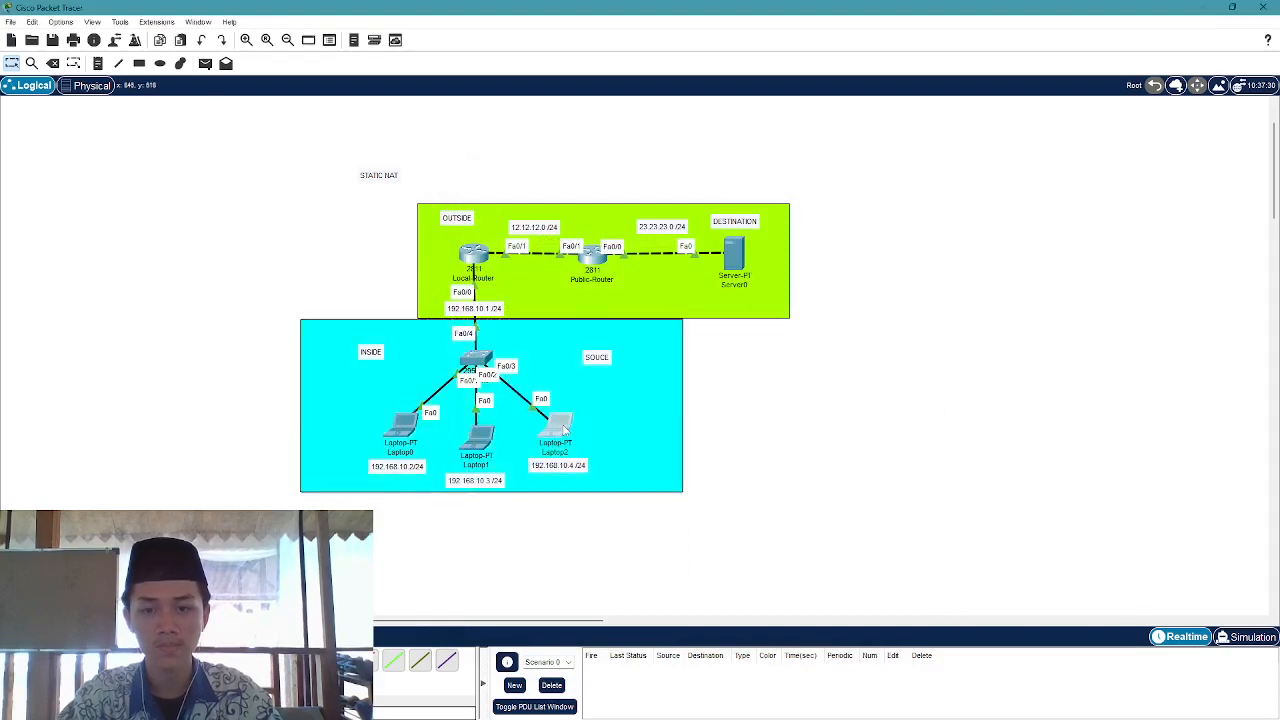
{"action": "left_click", "coordinate": [555, 194]}
{"action": "left_click", "coordinate": [505, 248]}
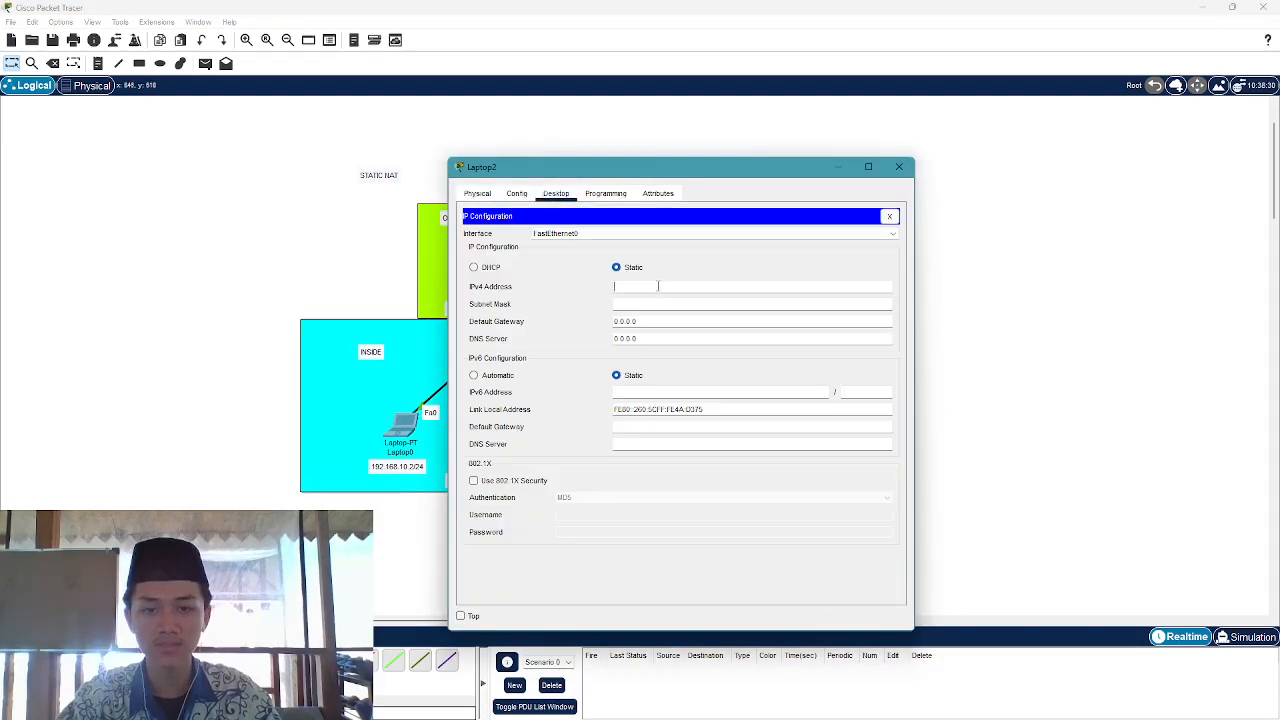
{"action": "type", "text": "192.168.1"}
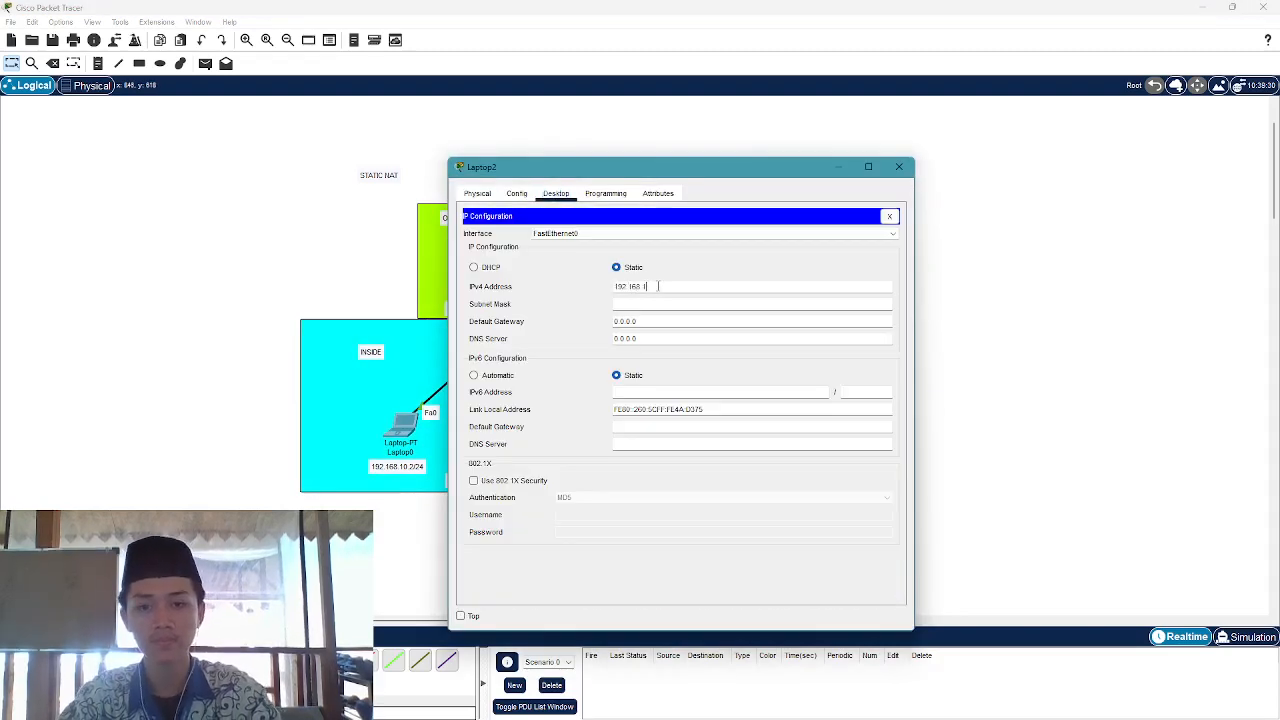
{"action": "type", "text": "0.4"}
{"action": "key", "text": "Tab"}
{"action": "key", "text": "Tab"}
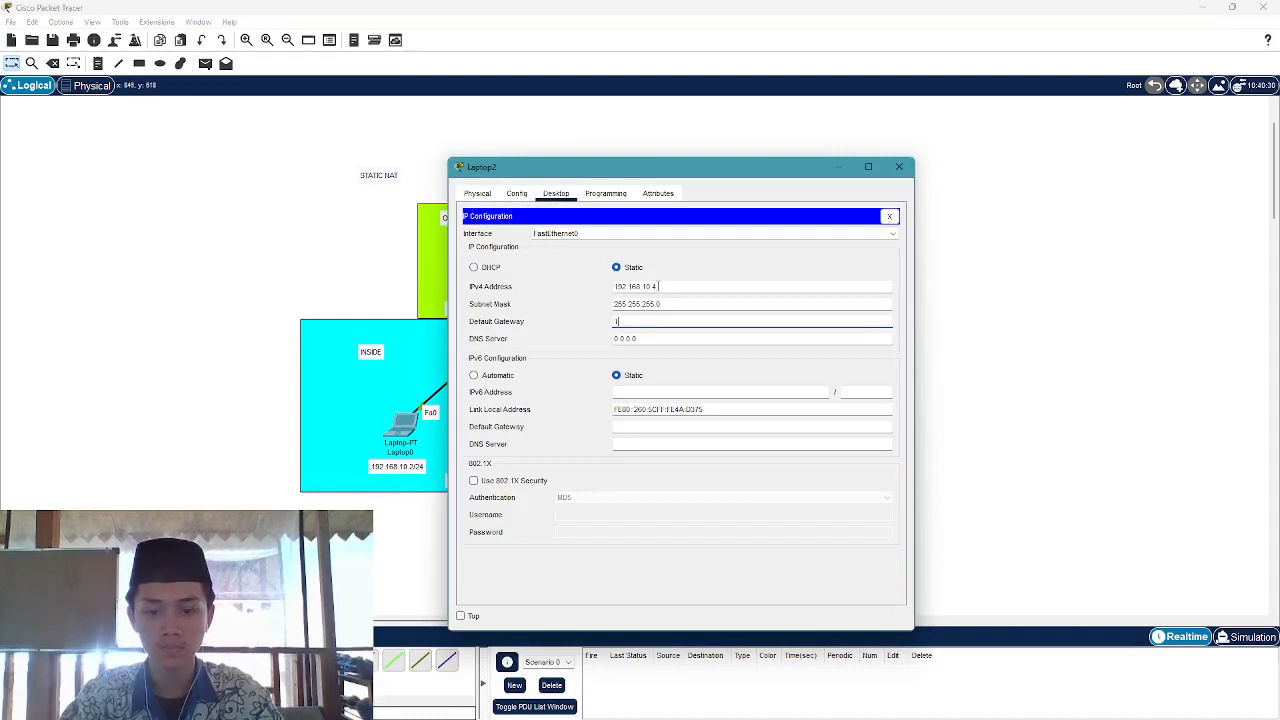
{"action": "type", "text": "192.168."}
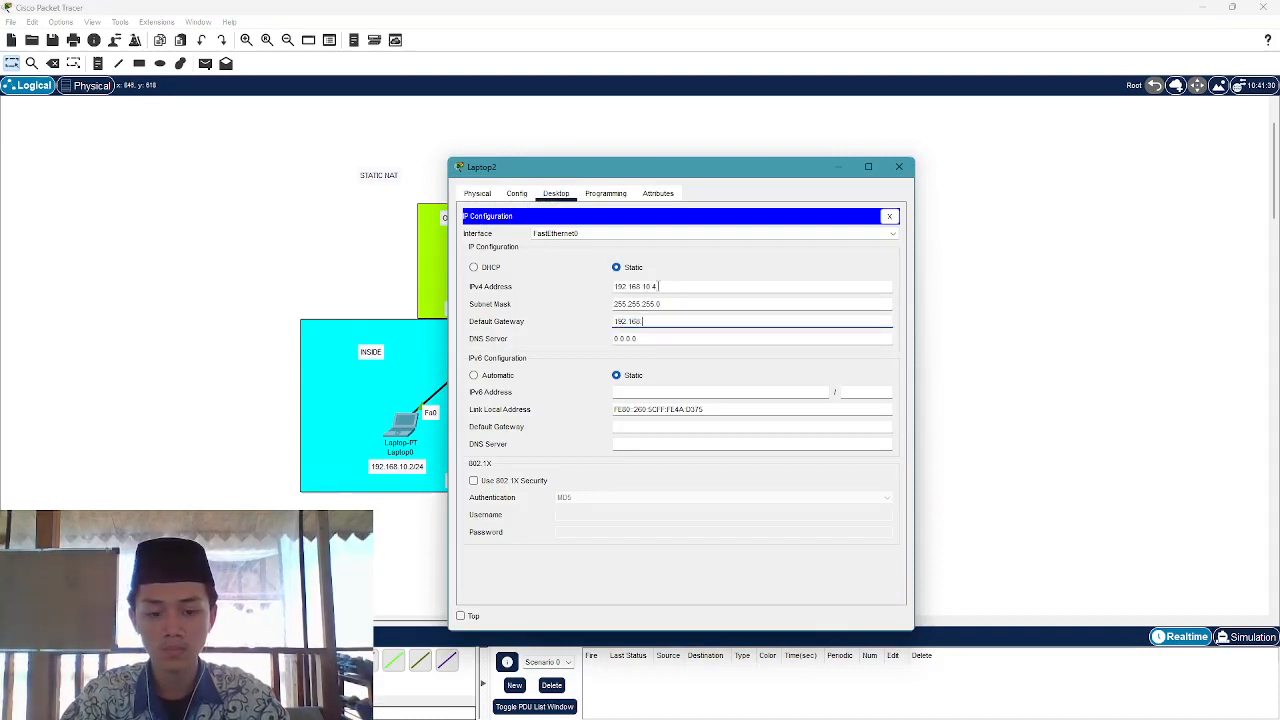
{"action": "type", "text": "10.1"}
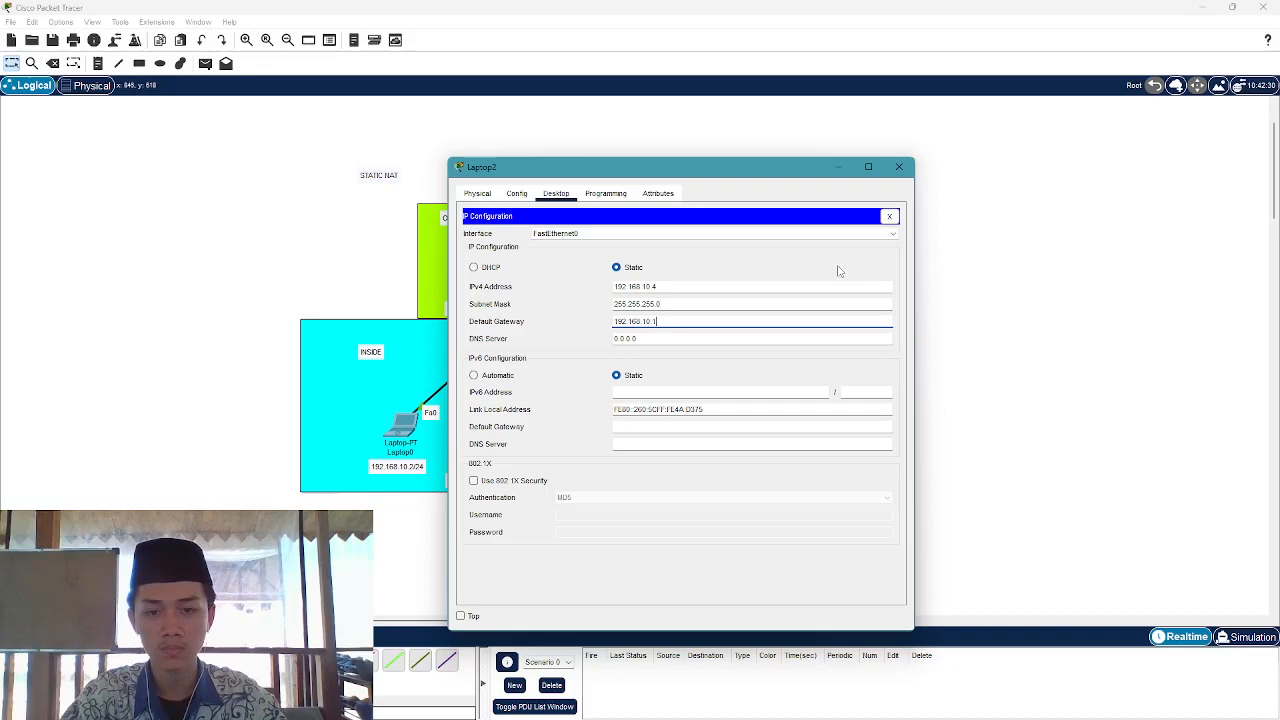
{"action": "left_click", "coordinate": [899, 166]}
Set Server0's IPv4 address to 23.23.23.2, fixing the typos along the way
{"action": "left_click", "coordinate": [748, 262]}
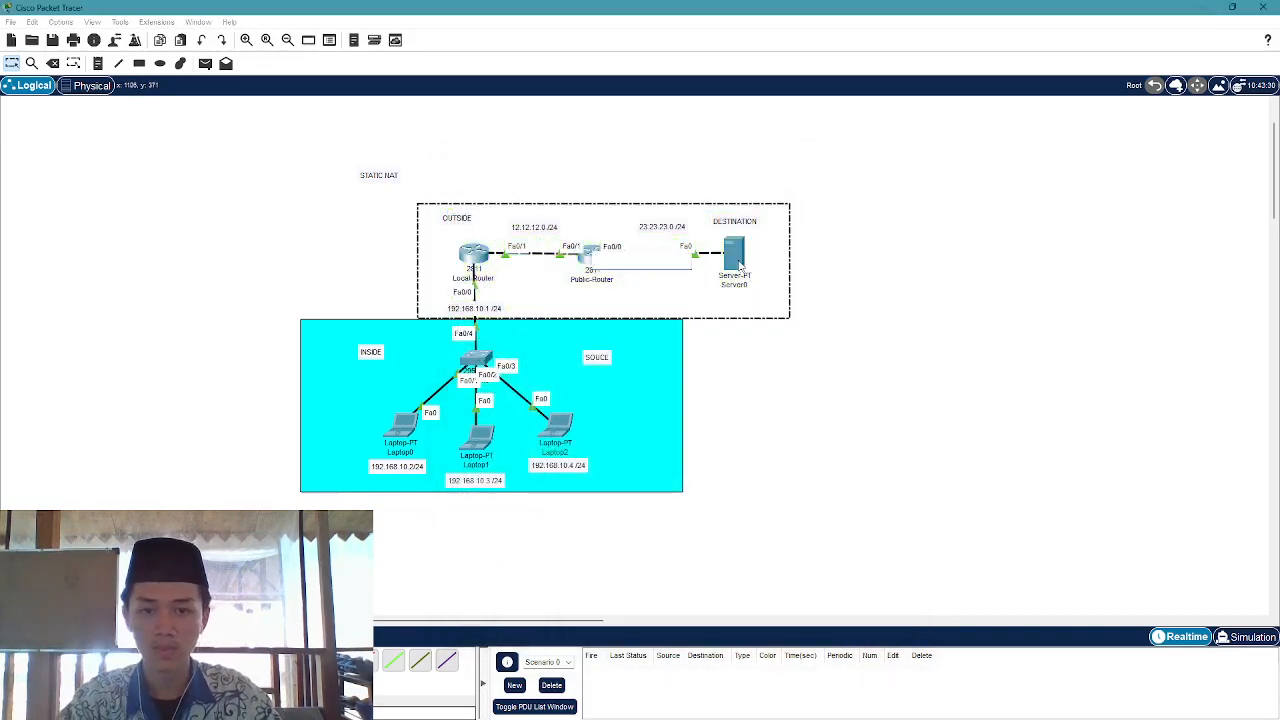
{"action": "left_click", "coordinate": [739, 261]}
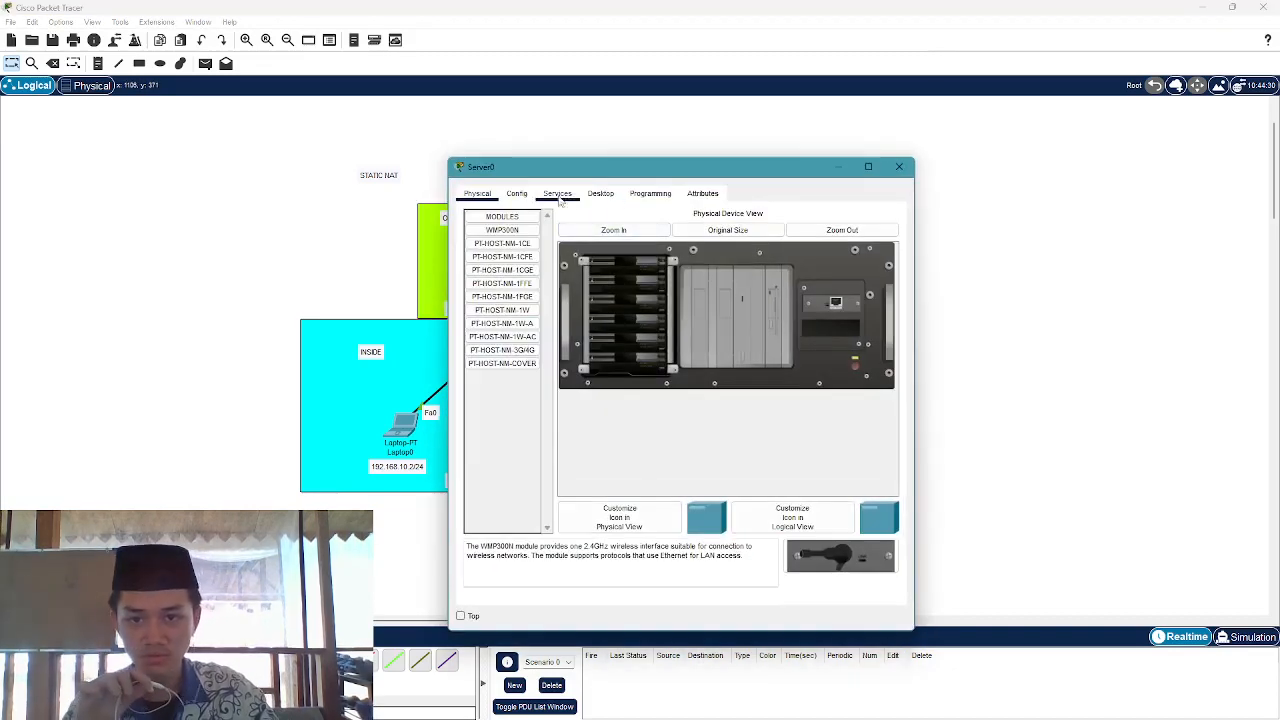
{"action": "left_click", "coordinate": [600, 194]}
{"action": "left_click", "coordinate": [518, 258]}
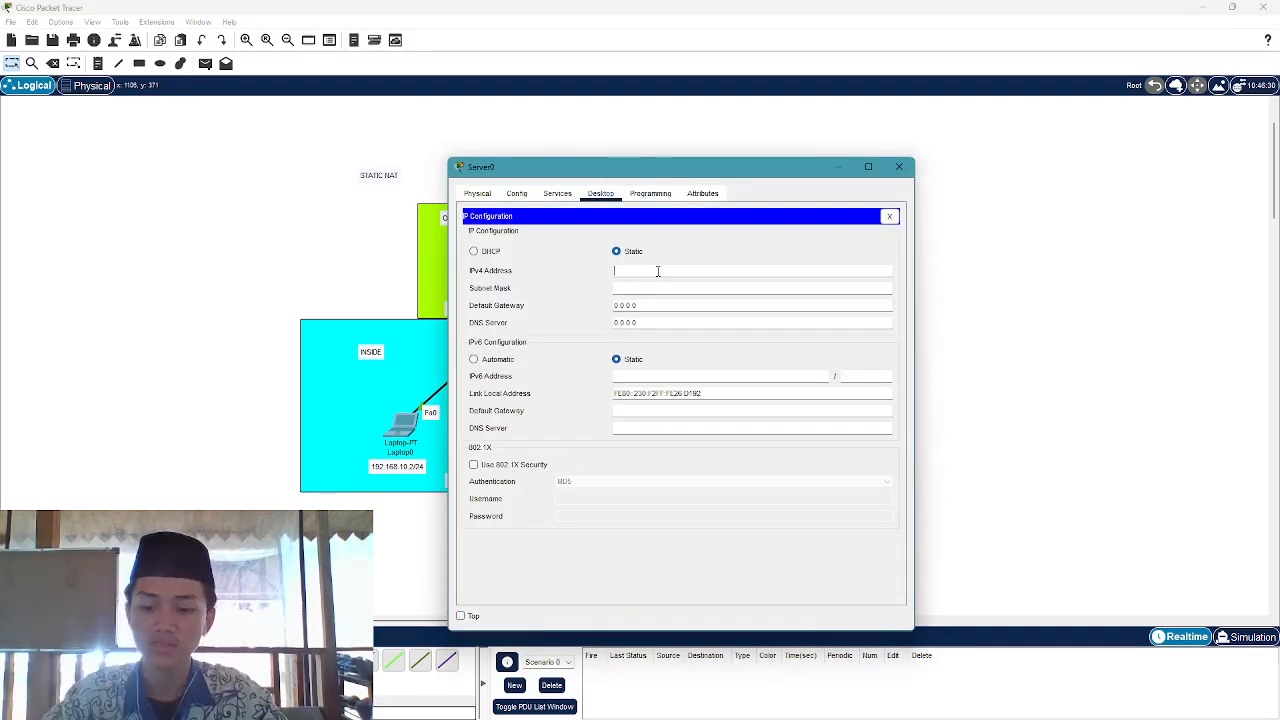
{"action": "type", "text": "23.2.3.2"}
{"action": "key", "text": "BackSpace"}
{"action": "key", "text": "BackSpace"}
{"action": "key", "text": "BackSpace"}
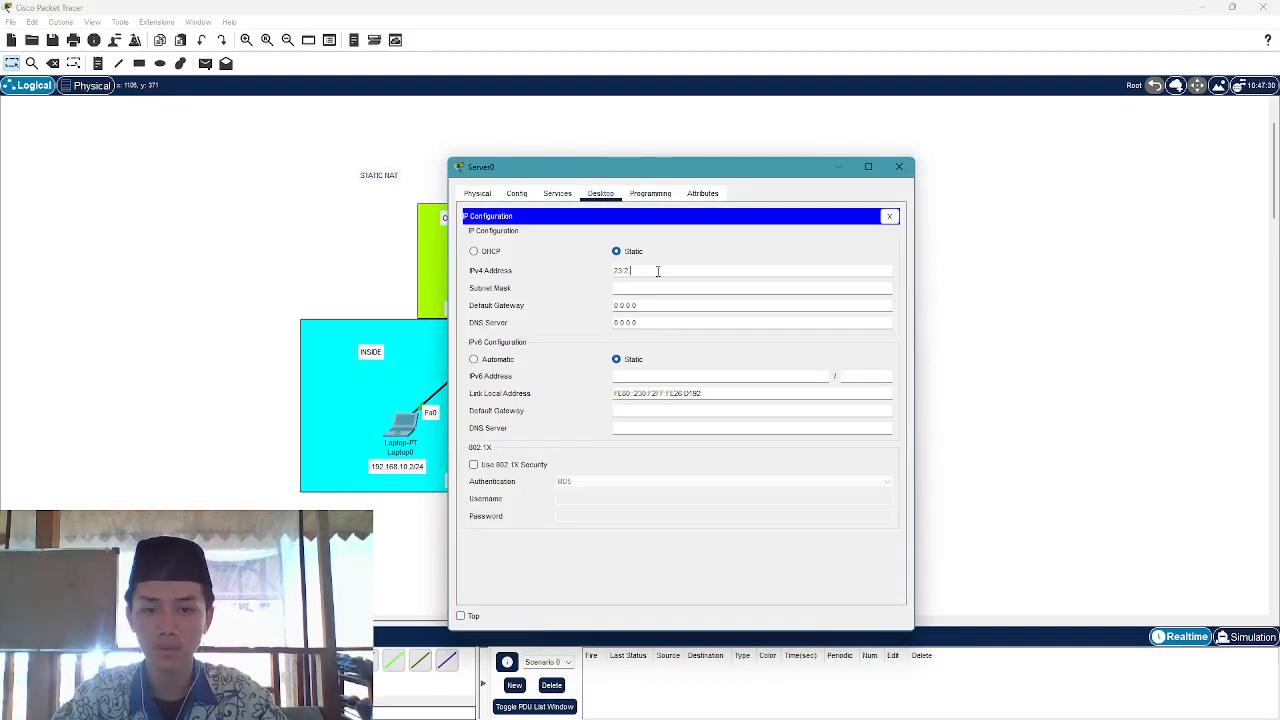
{"action": "type", "text": "3.23.1"}
{"action": "key", "text": "Tab"}
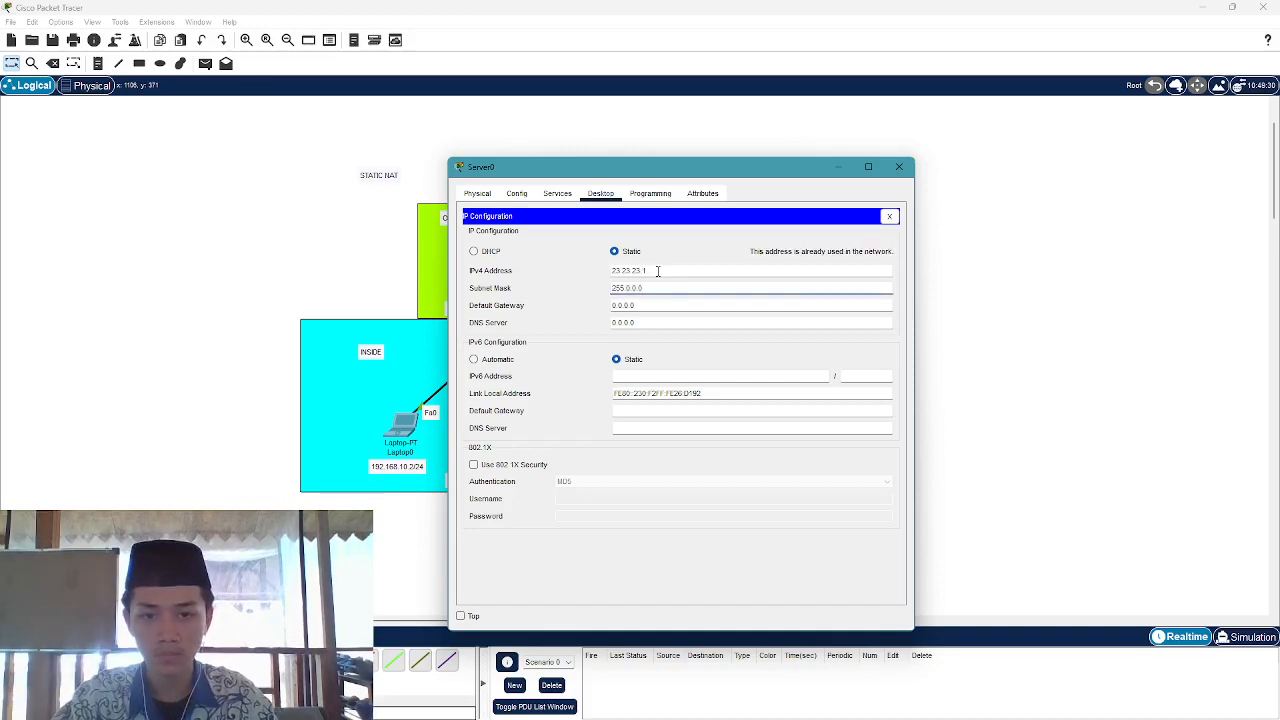
{"action": "left_click", "coordinate": [658, 271]}
{"action": "key", "text": "BackSpace"}
{"action": "type", "text": "2"}
Enter subnet mask 255.255.255.0 and default gateway 23.23.23.1 for Server0
{"action": "left_click", "coordinate": [656, 287]}
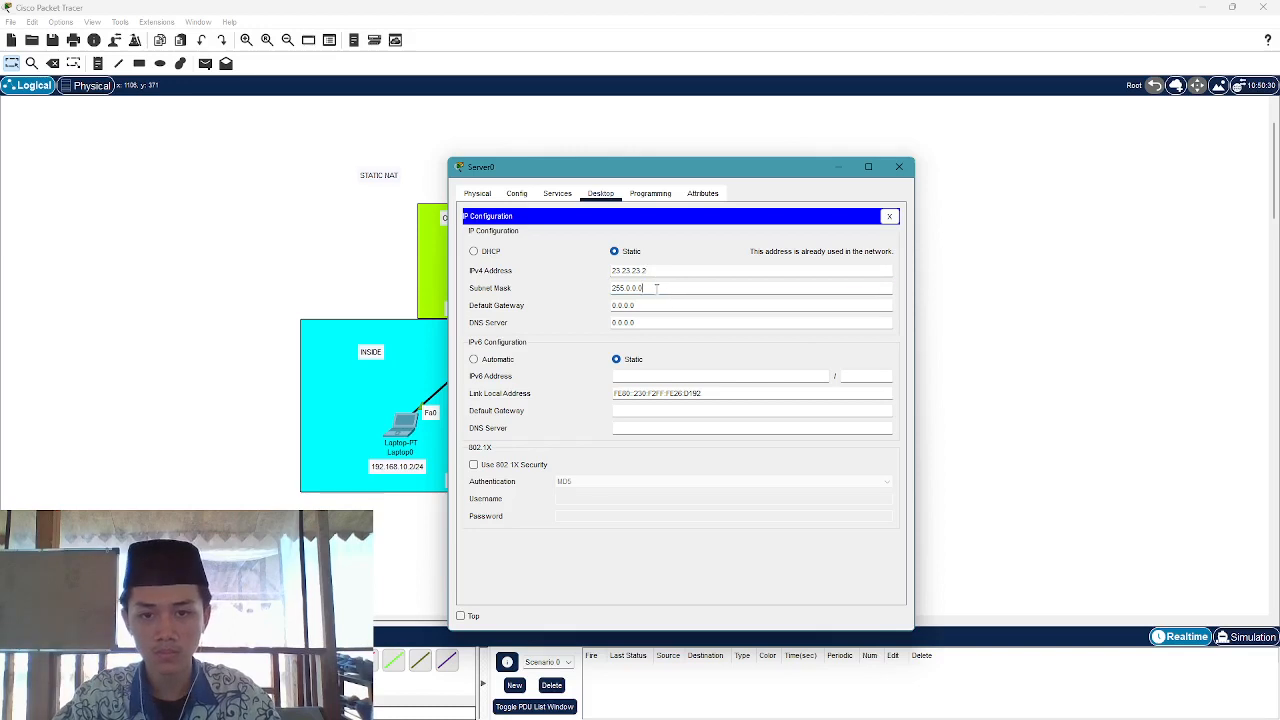
{"action": "type", "text": "255."}
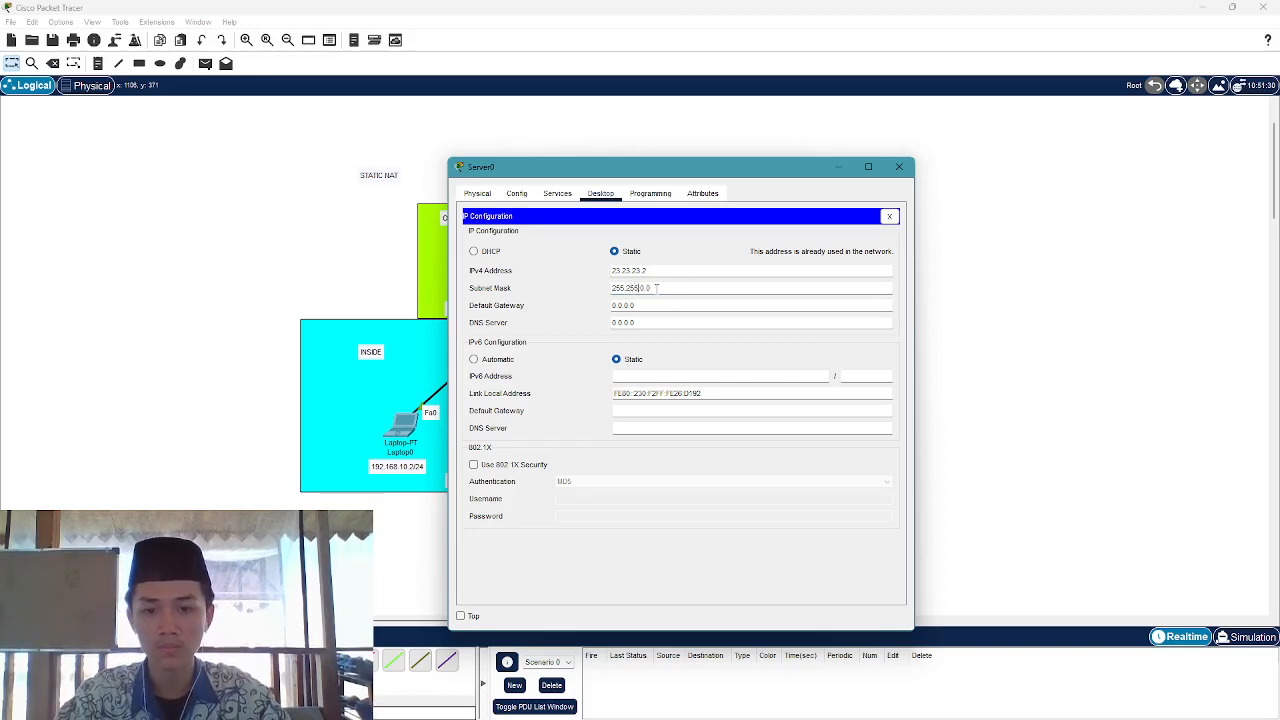
{"action": "type", "text": "255."}
{"action": "key", "text": "Tab"}
{"action": "type", "text": "23.23.23."}
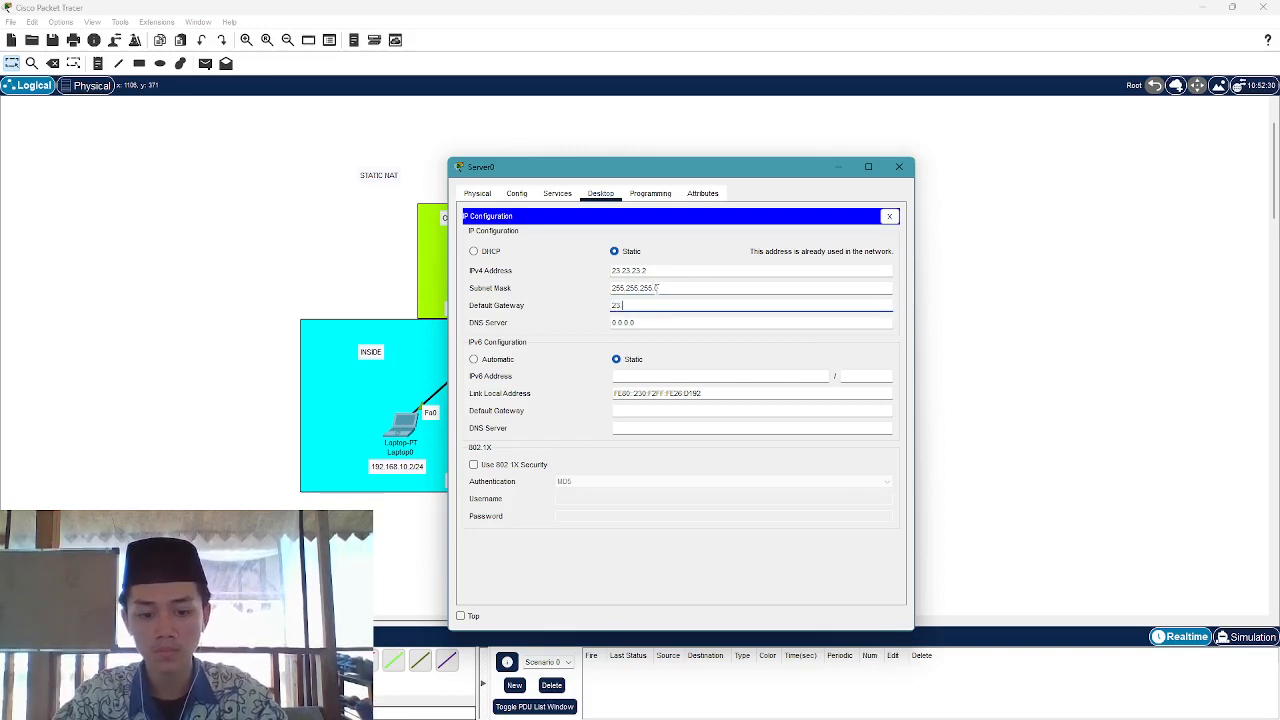
{"action": "type", "text": "1"}
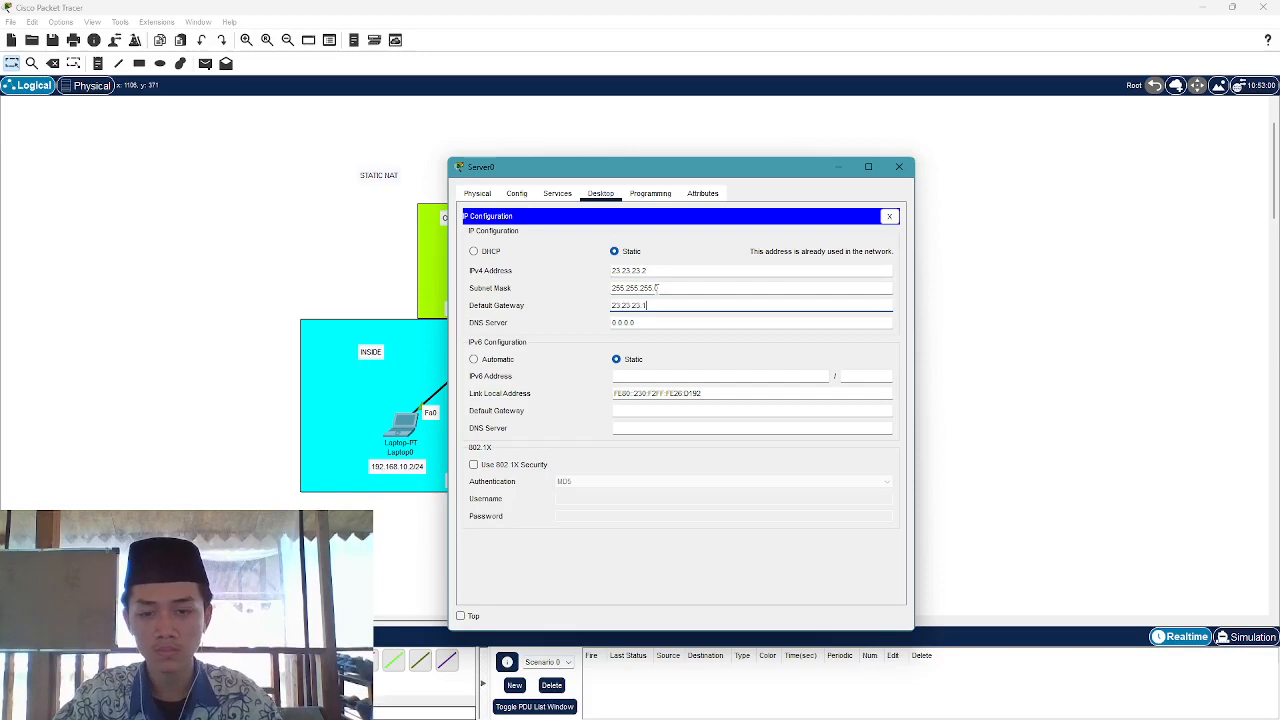
Close Server0 and ping 23.23.23.2 from Laptop0's command prompt
{"action": "left_click", "coordinate": [899, 166]}
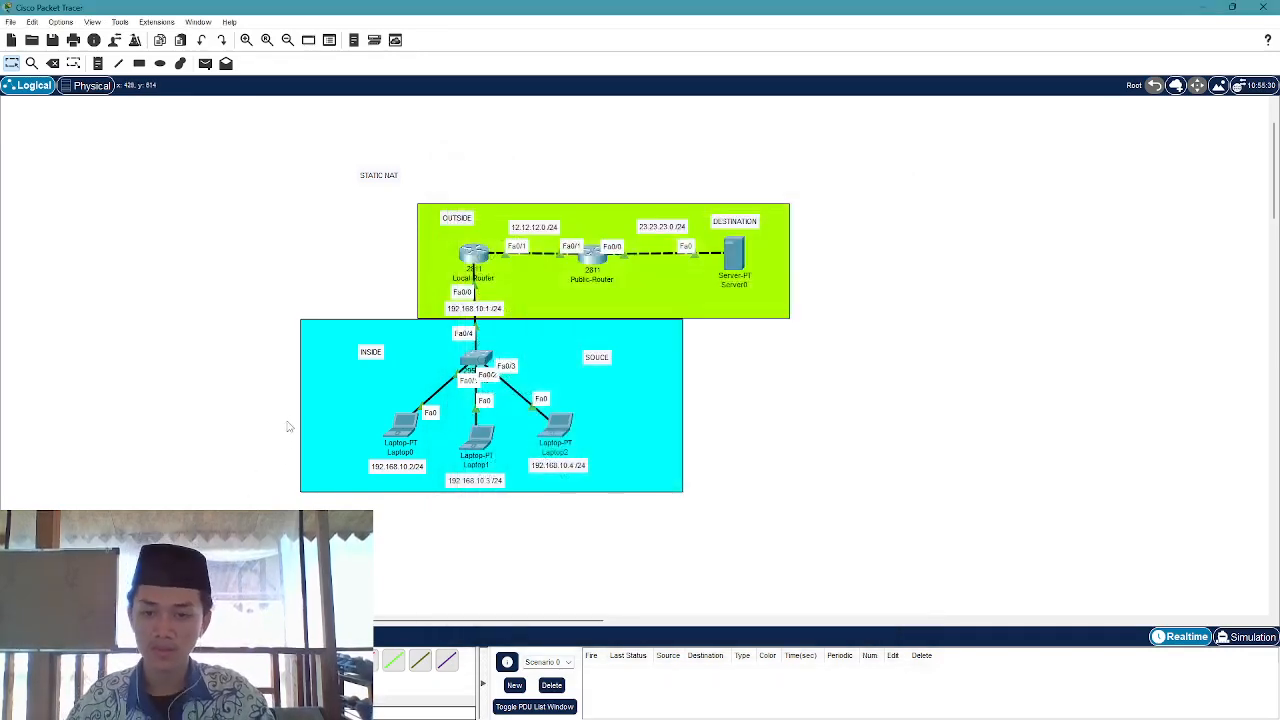
{"action": "left_click", "coordinate": [403, 425]}
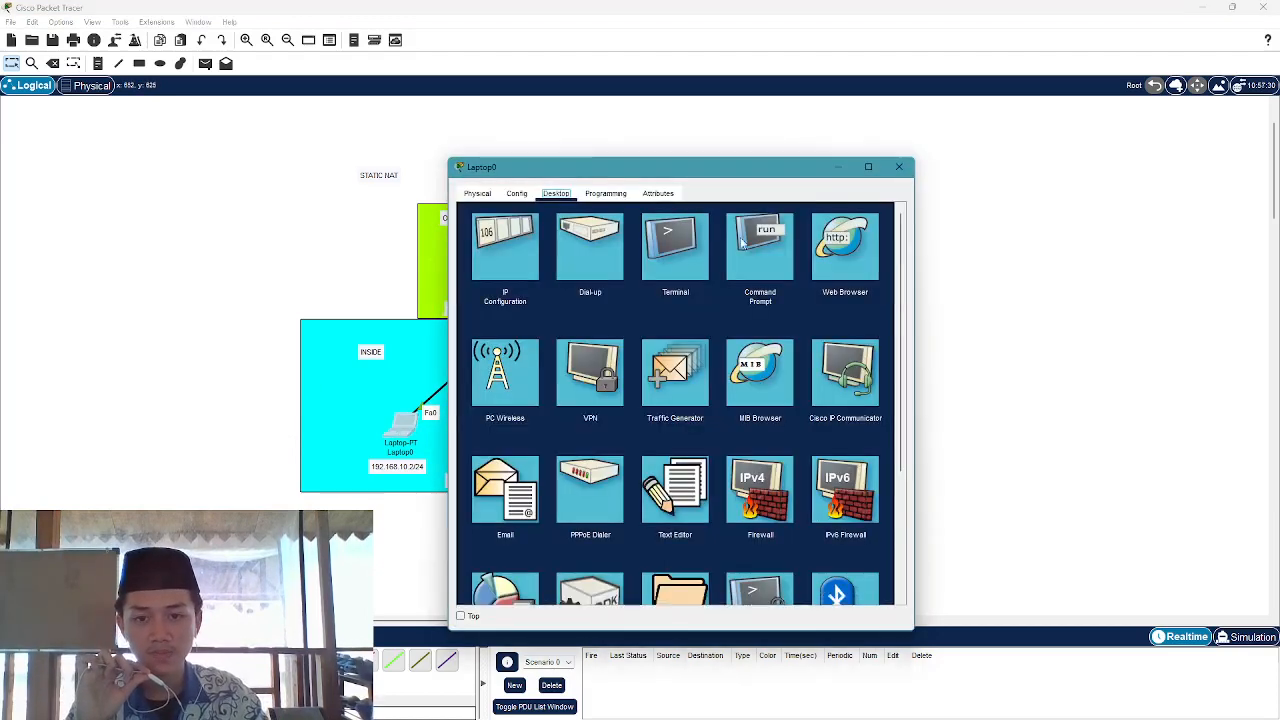
{"action": "left_click", "coordinate": [742, 245]}
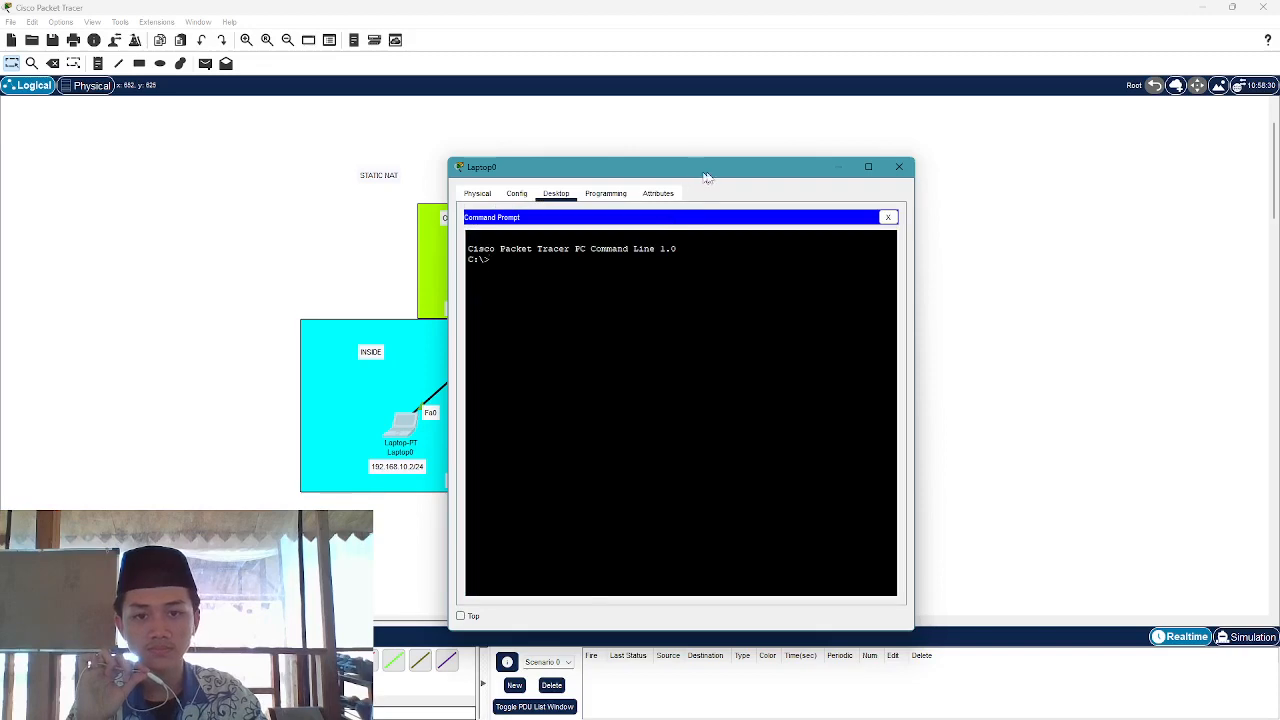
{"action": "left_click_drag", "start_coordinate": [701, 176], "coordinate": [983, 160]}
{"action": "type", "text": "pin"}
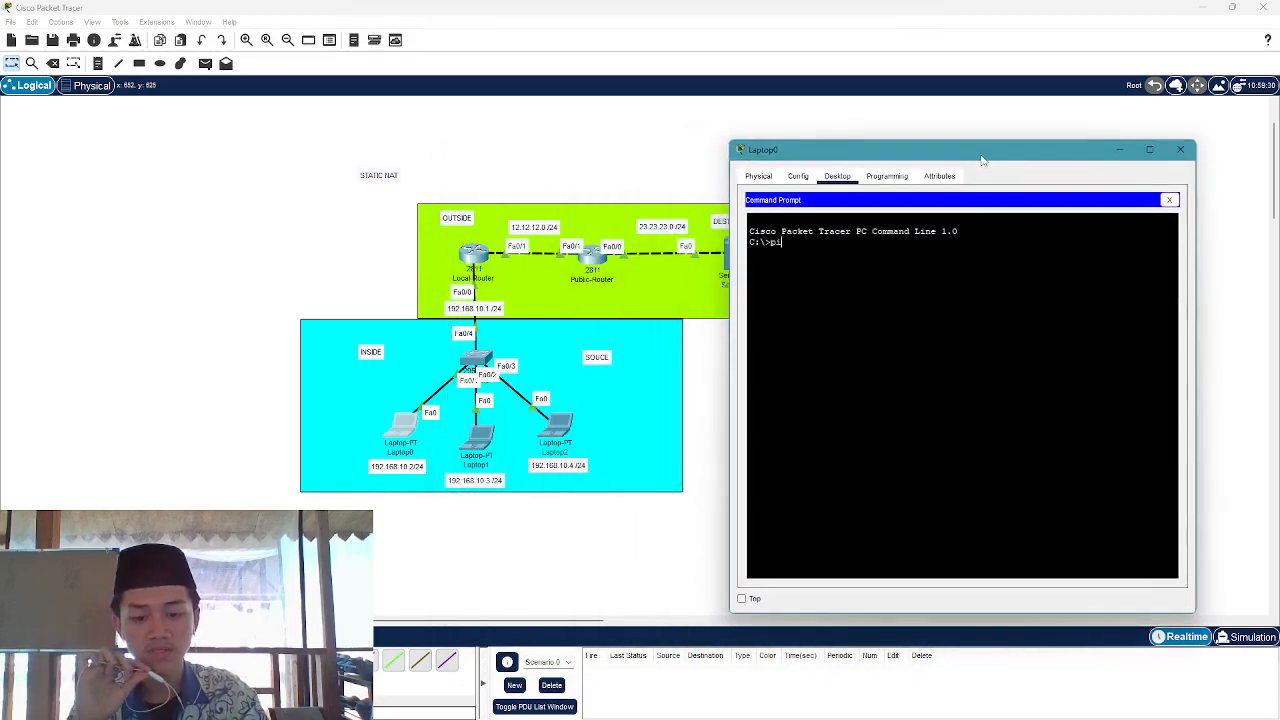
{"action": "type", "text": "g"}
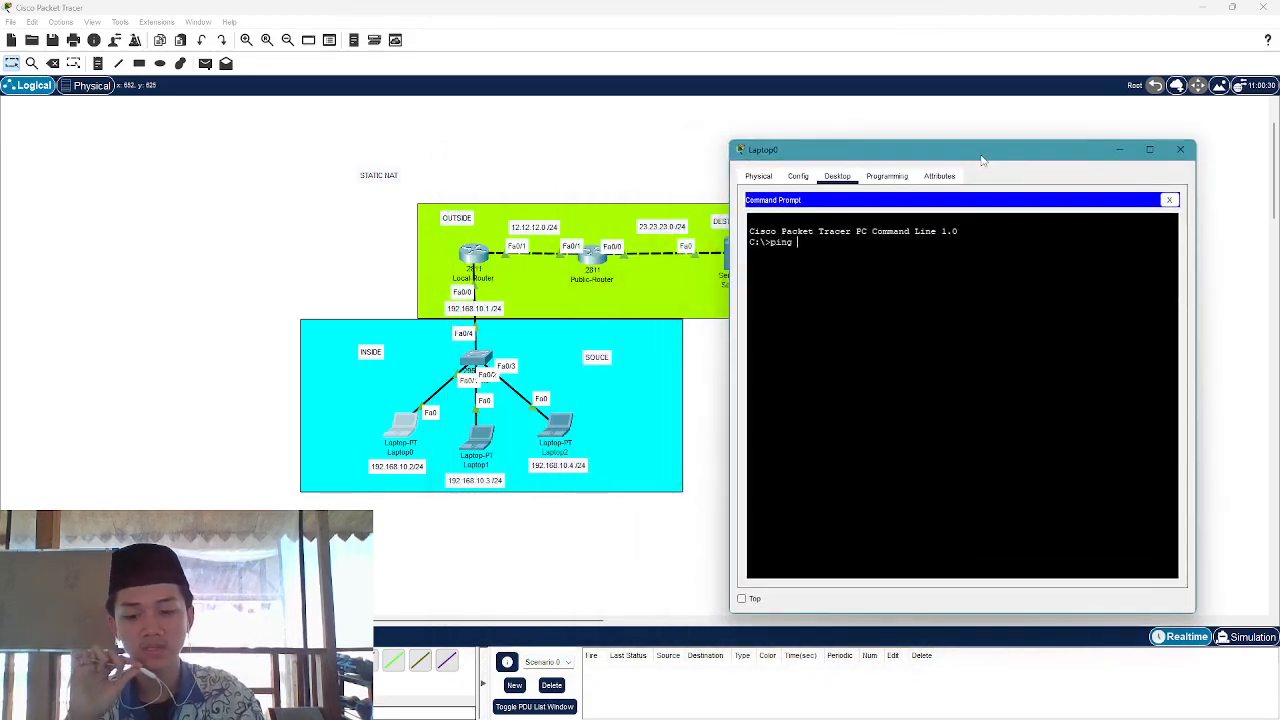
{"action": "type", "text": " 23.23."}
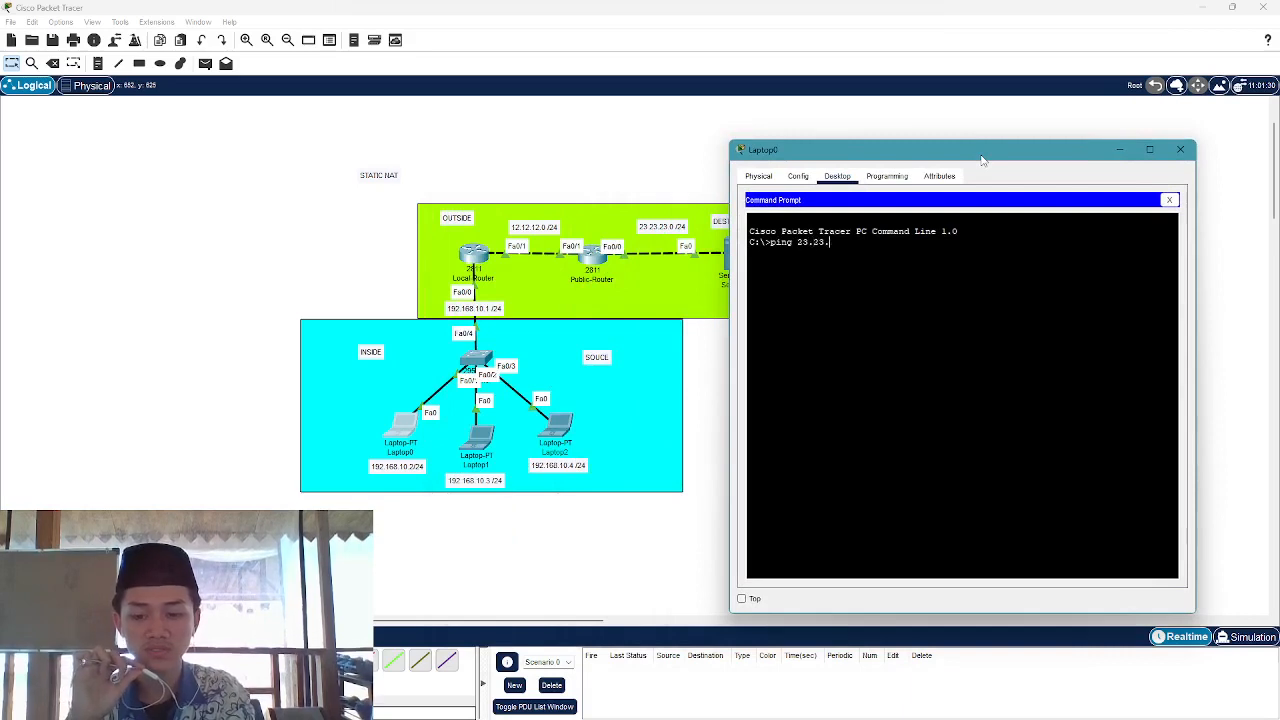
{"action": "type", "text": "23"}
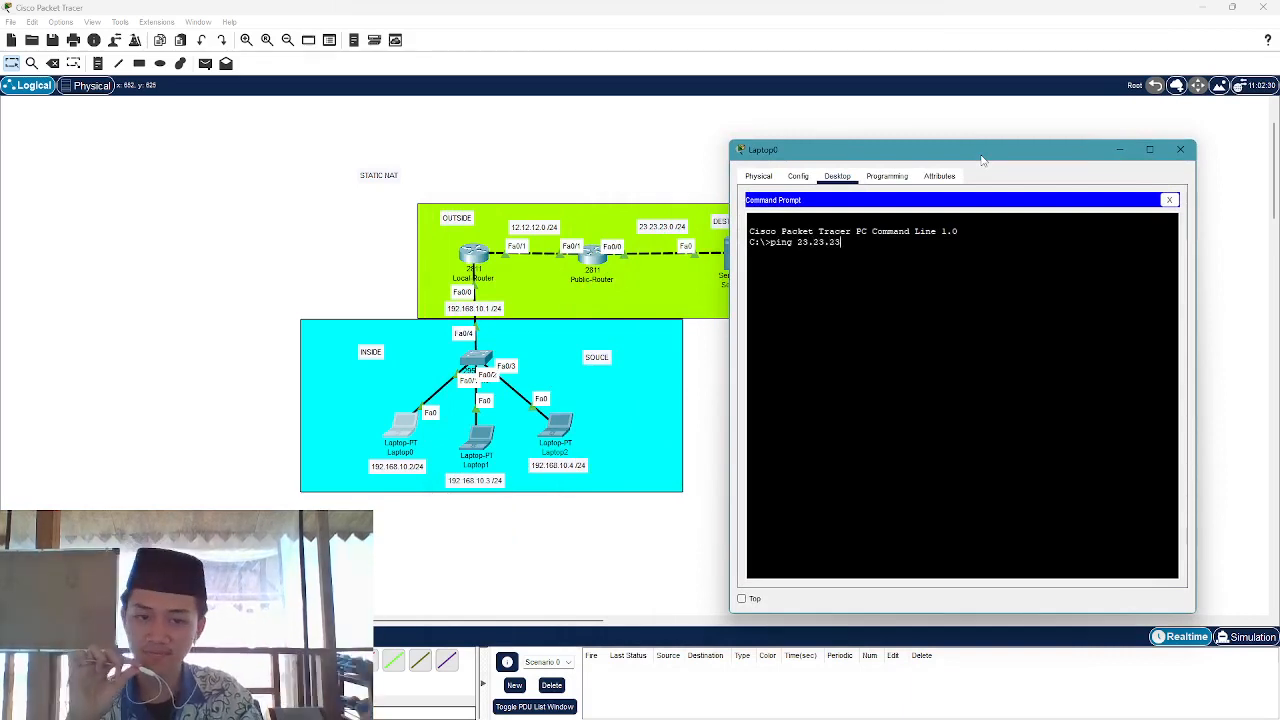
{"action": "type", "text": "."}
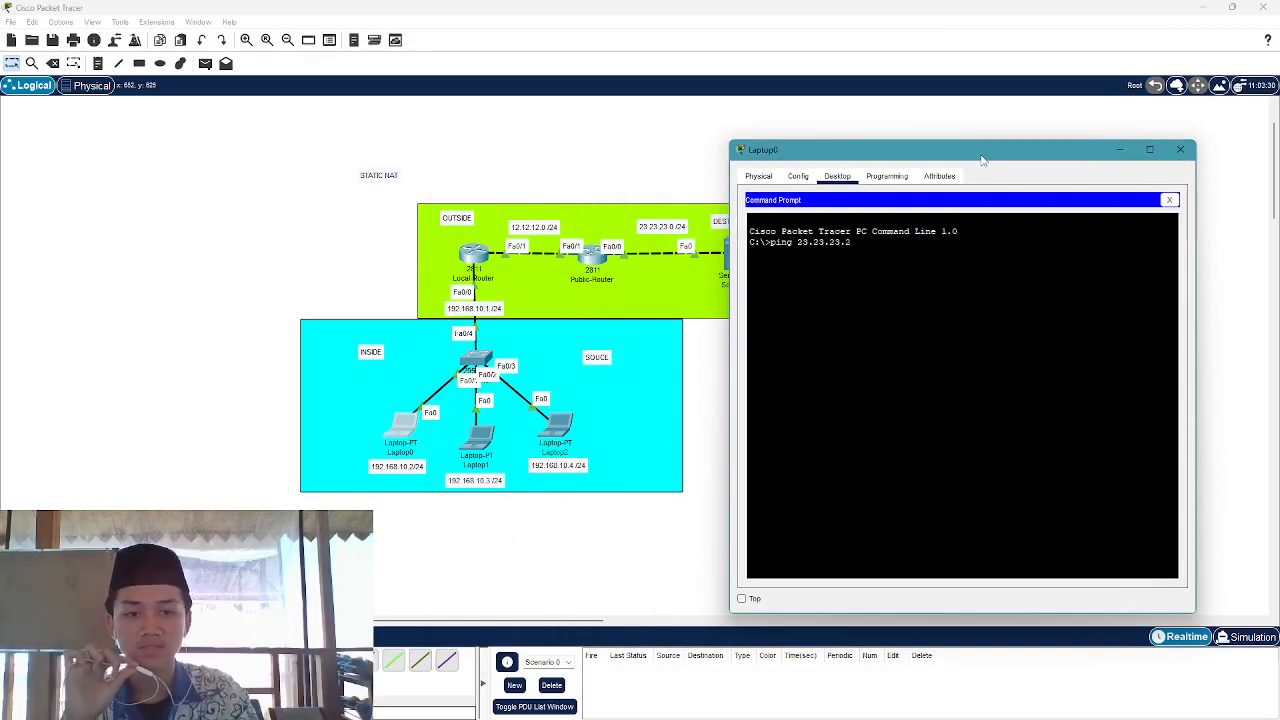
{"action": "type", "text": "2"}
{"action": "key", "text": "Return"}
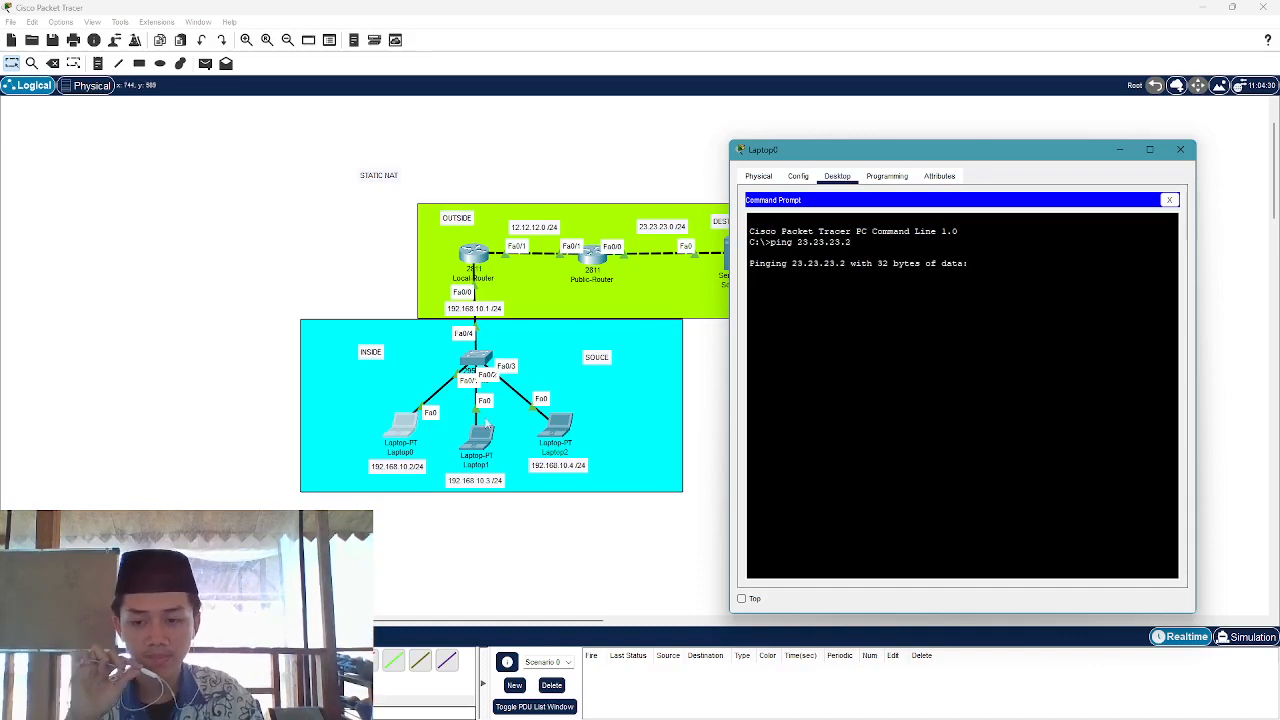
Rerun the ping to 23.23.23.2, getting all four replies
{"action": "left_click", "coordinate": [462, 460]}
{"action": "left_click", "coordinate": [411, 426]}
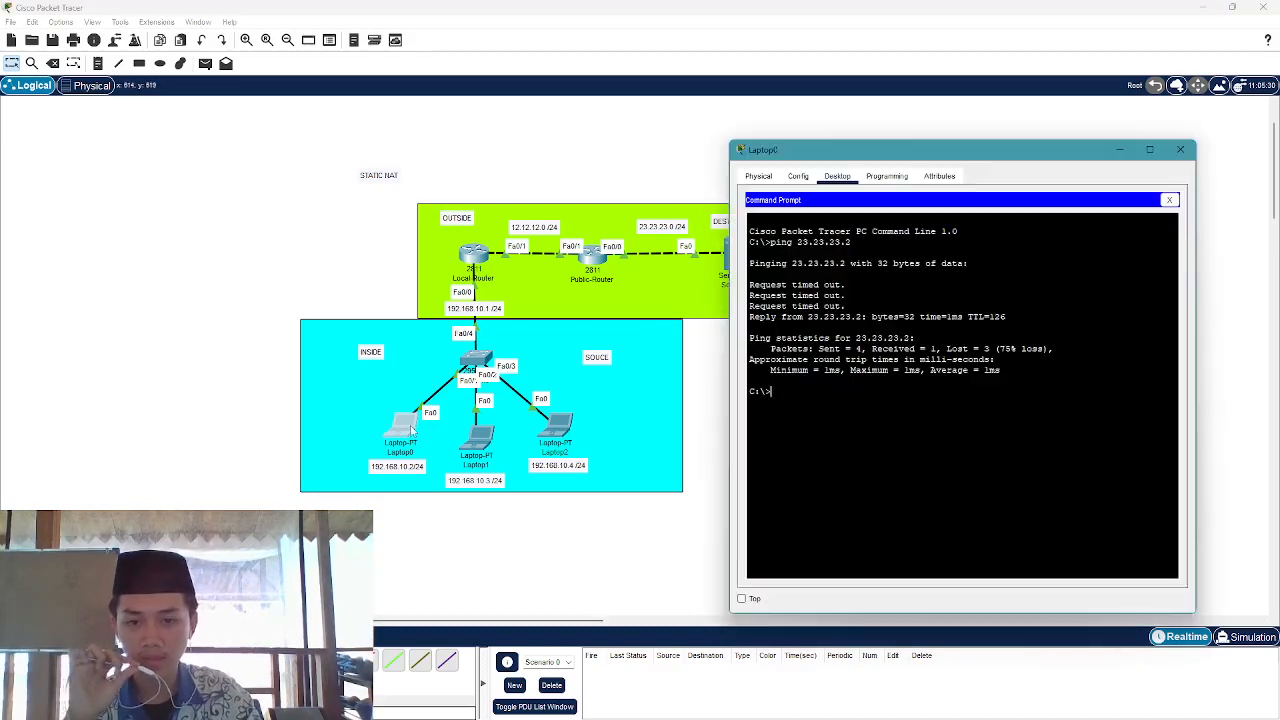
{"action": "key", "text": "Up"}
{"action": "key", "text": "Return"}
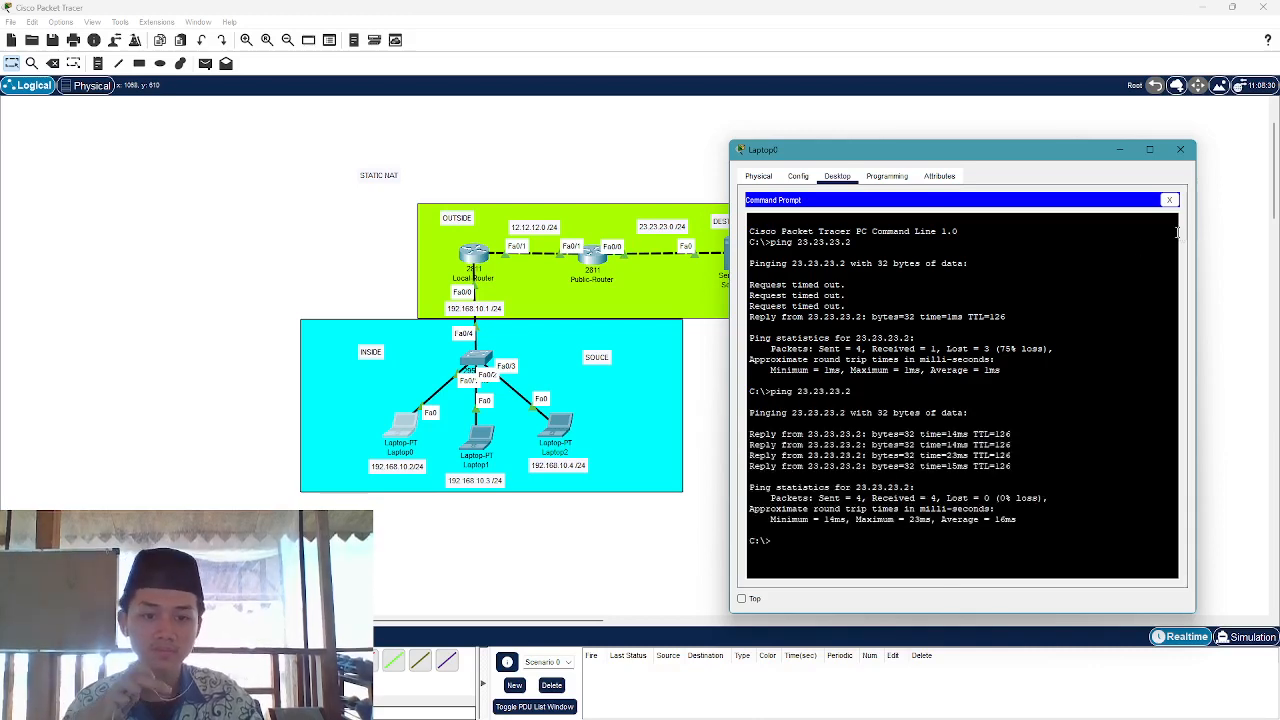
Close Laptop0 and ping 23.23.23.2 from Laptop1's command prompt
{"action": "left_click", "coordinate": [1180, 149]}
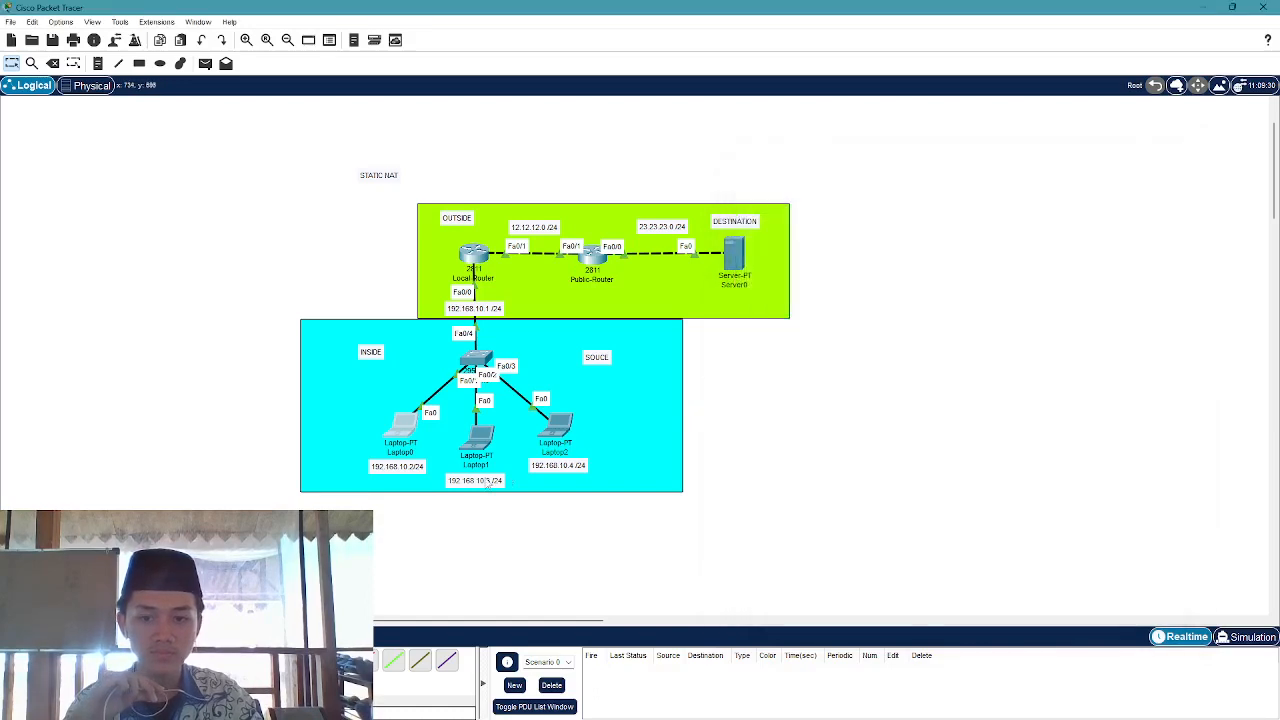
{"action": "left_click", "coordinate": [473, 448]}
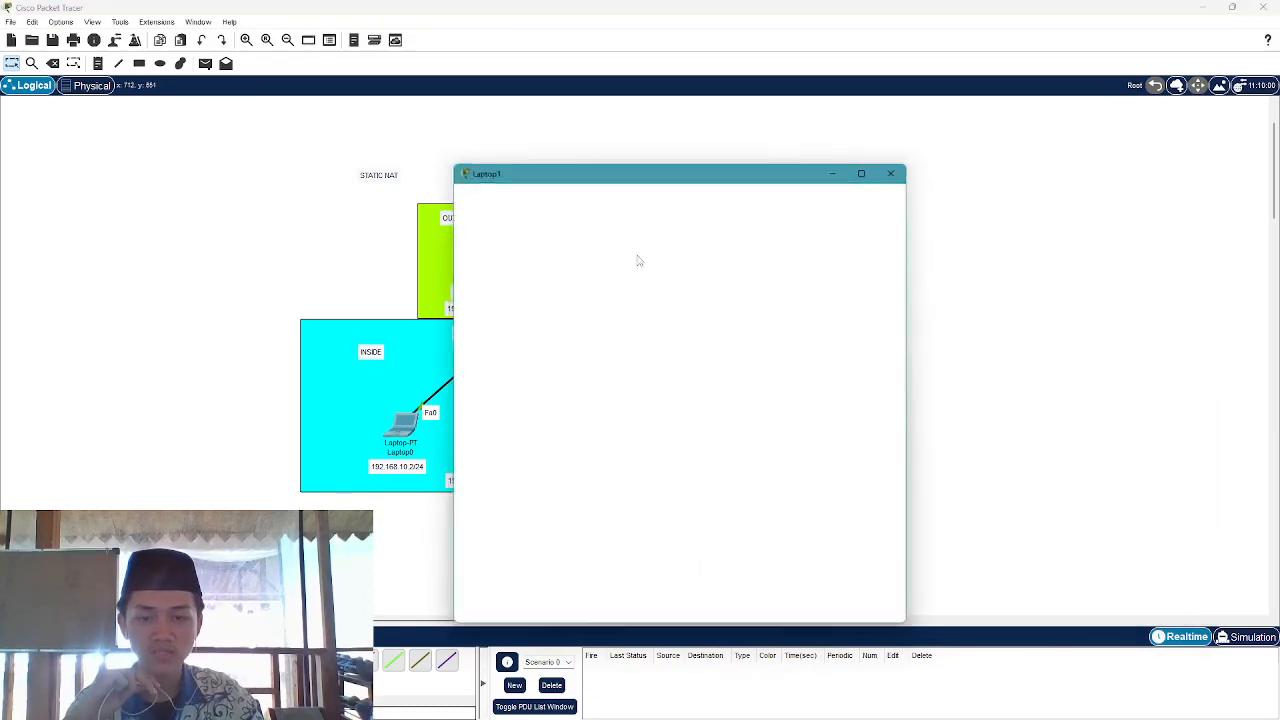
{"action": "left_click", "coordinate": [760, 245]}
{"action": "left_click_drag", "start_coordinate": [688, 168], "coordinate": [958, 137]}
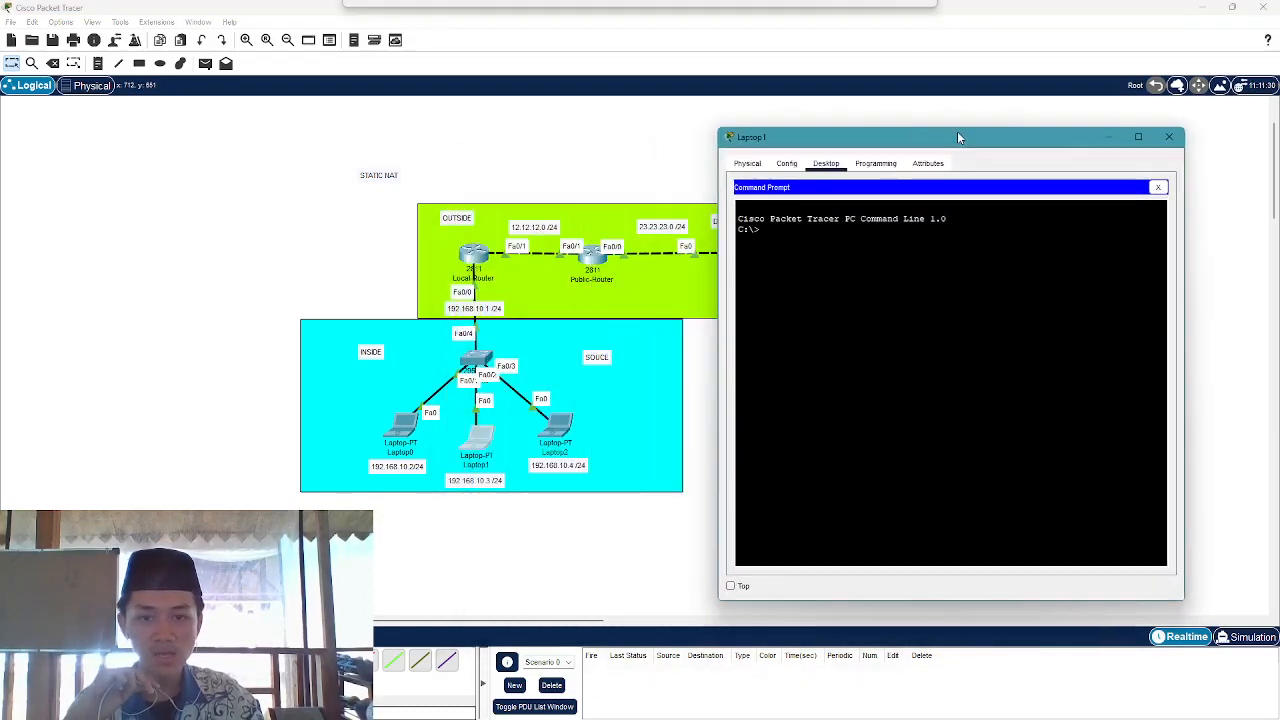
{"action": "type", "text": "ping 2"}
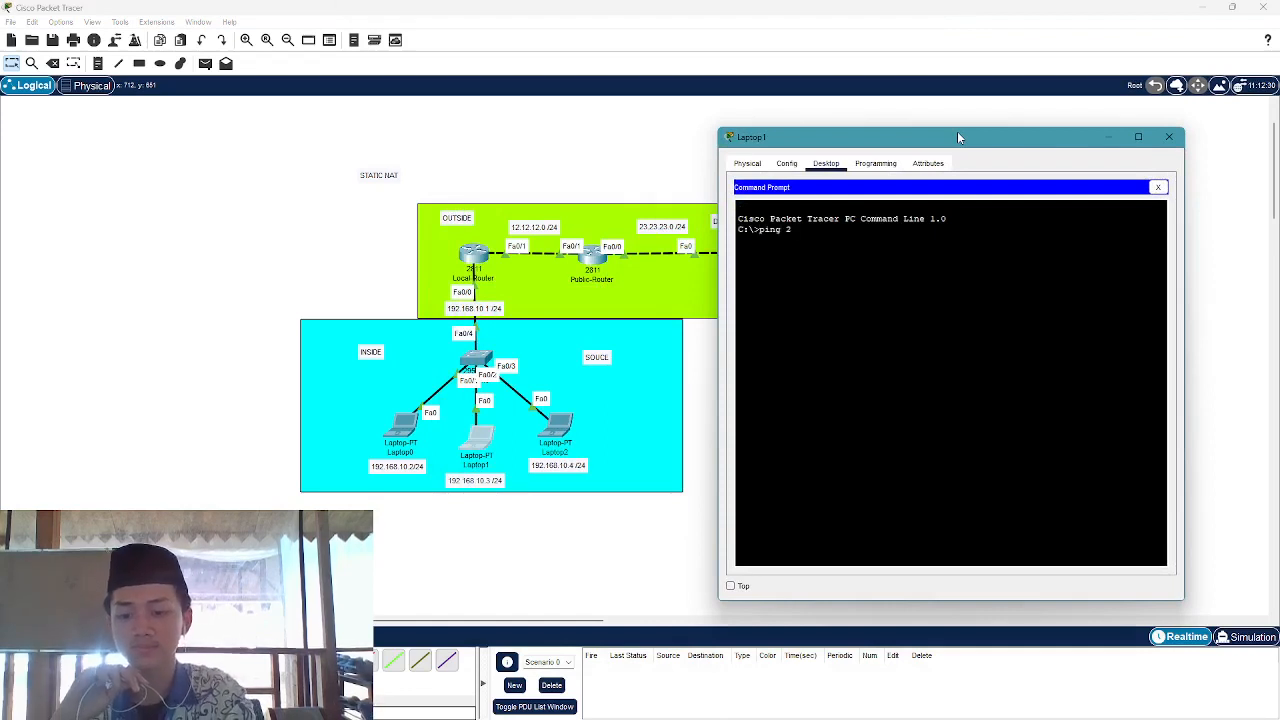
{"action": "type", "text": "3.2"}
{"action": "key", "text": "BackSpace"}
{"action": "type", "text": "3"}
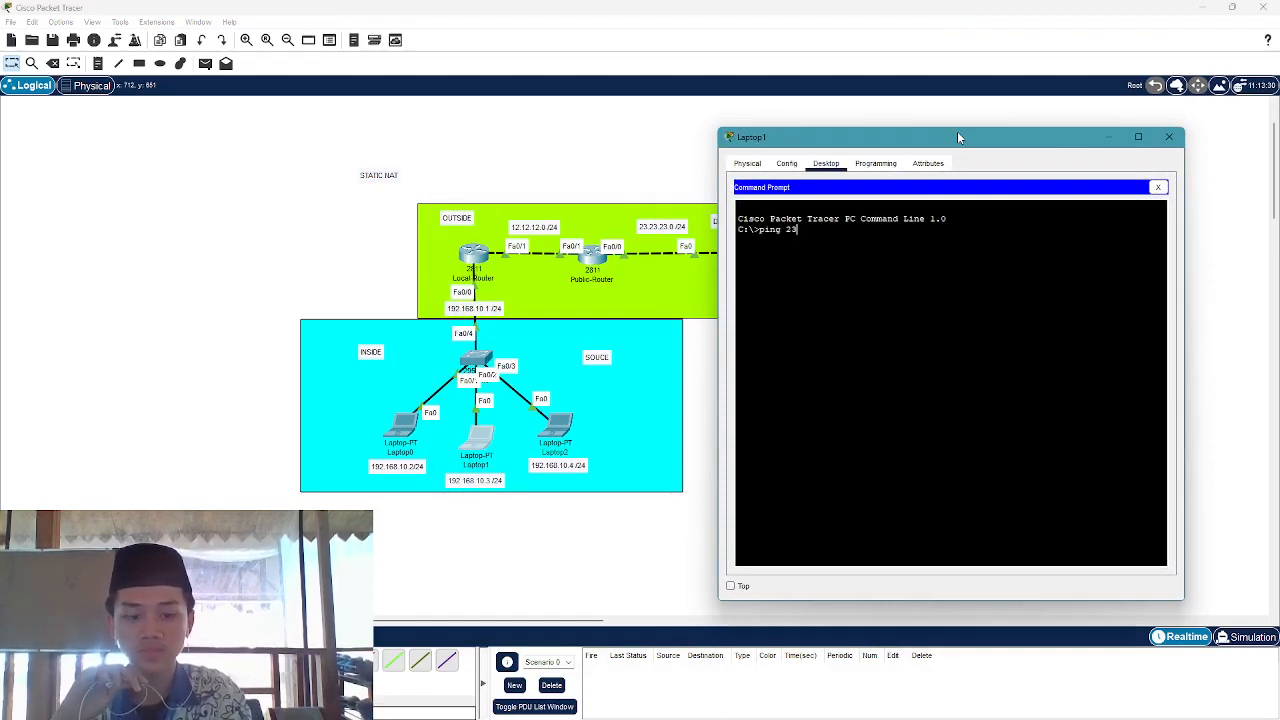
{"action": "type", "text": ".23.23"}
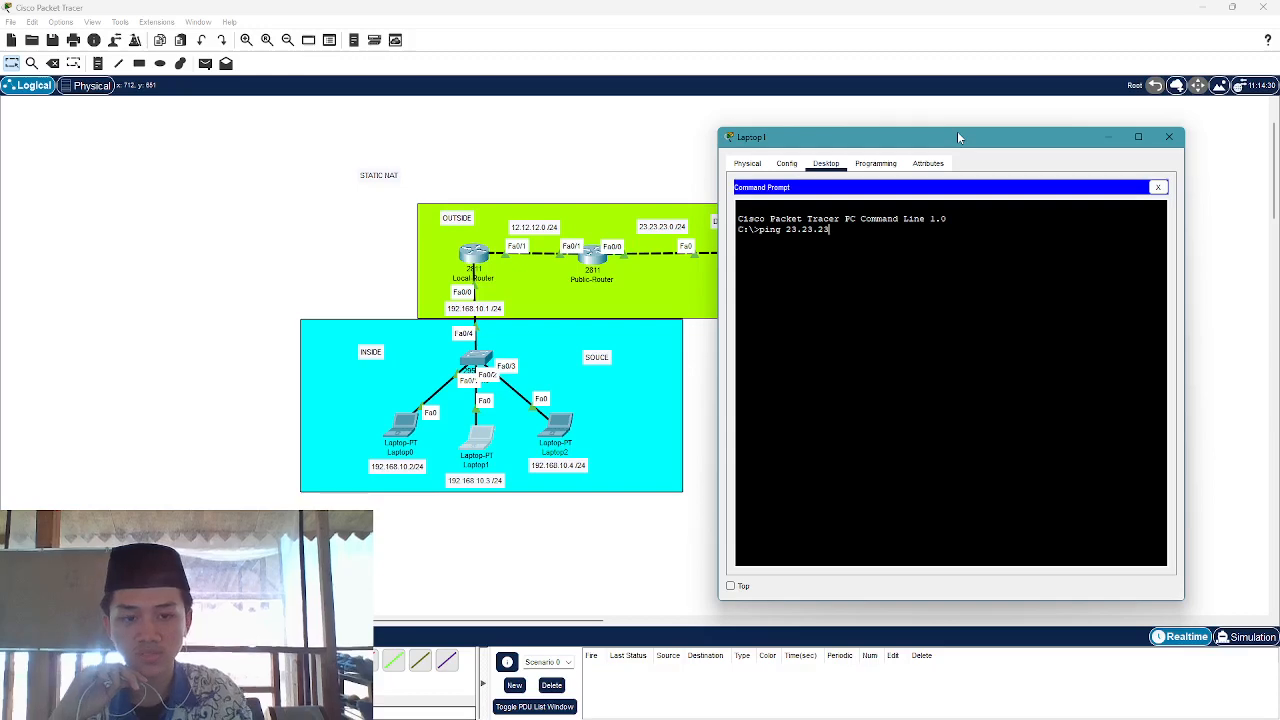
{"action": "type", "text": ".2"}
{"action": "key", "text": "Return"}
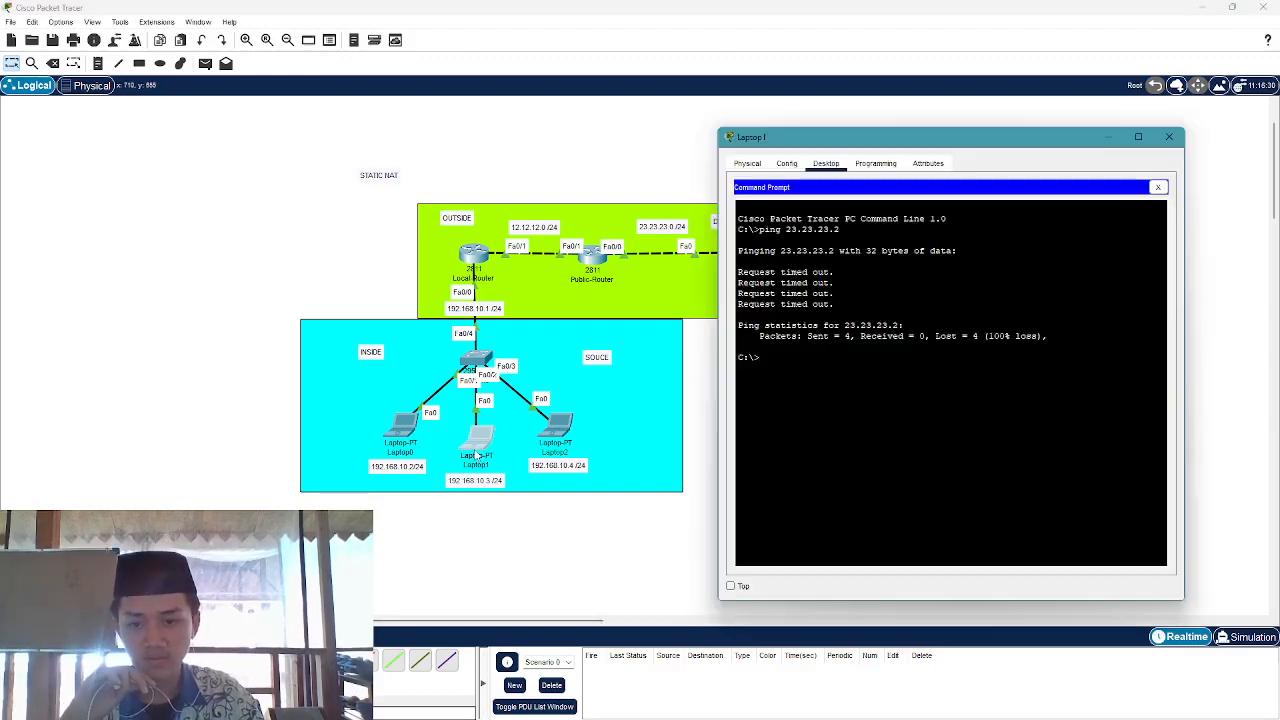
Rerun the timing-out ping, then close Laptop1's window and clear the canvas selection
{"action": "key", "text": "Up"}
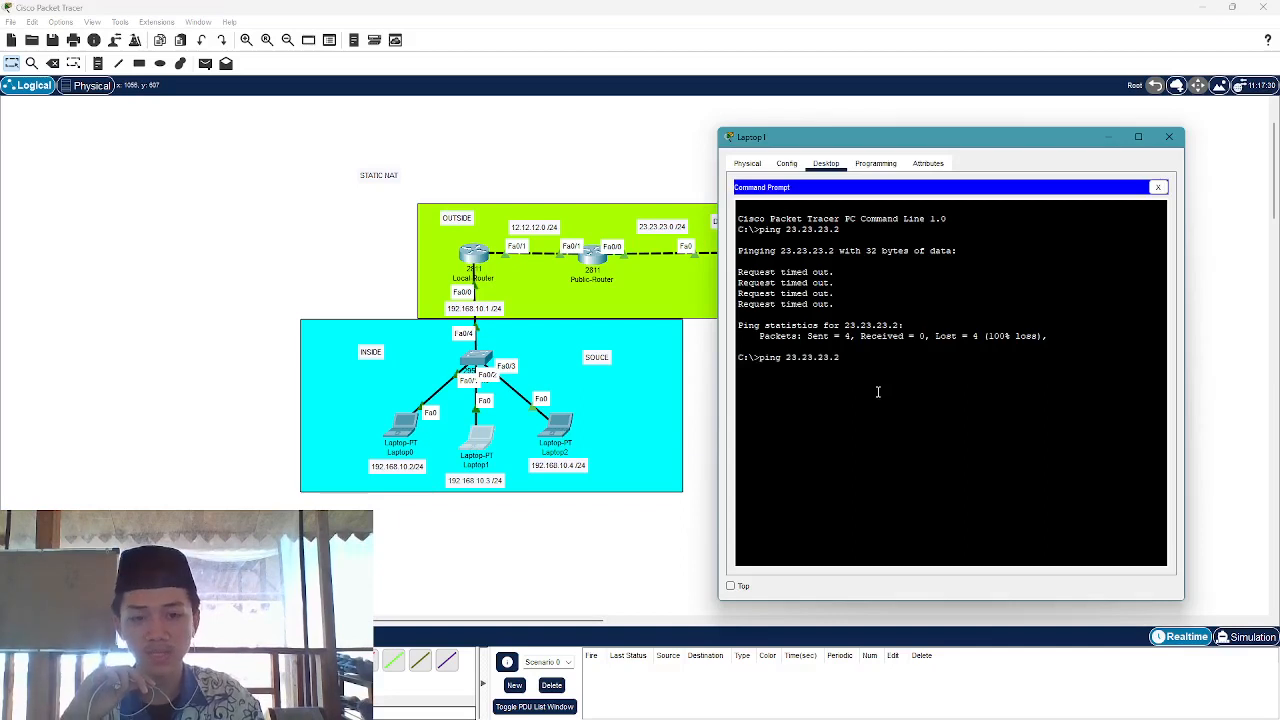
{"action": "key", "text": "Return"}
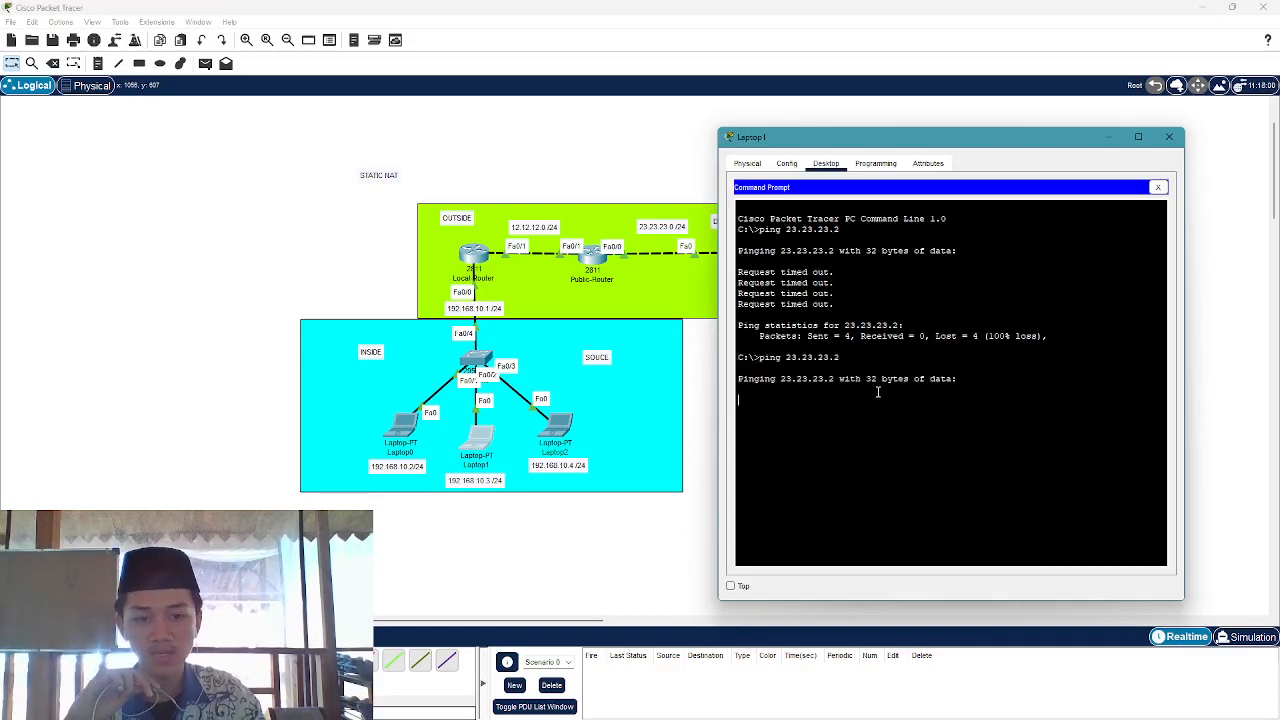
{"action": "left_click", "coordinate": [1171, 138]}
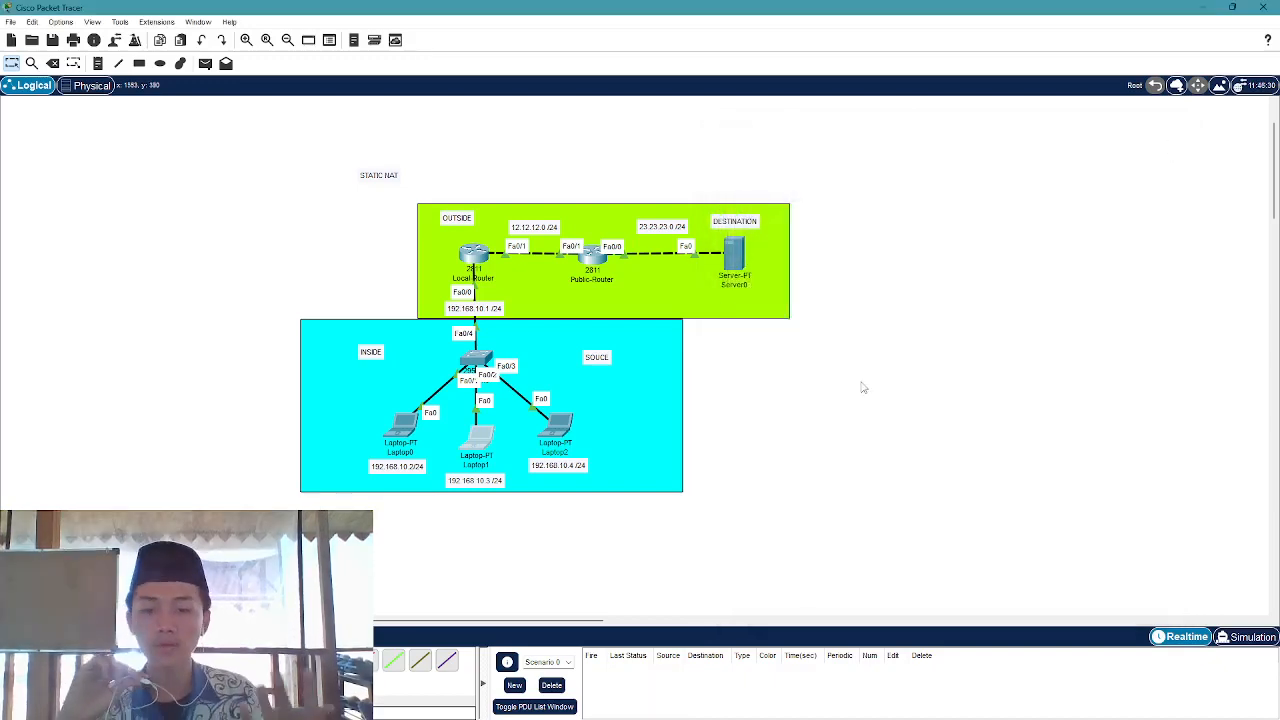
{"action": "left_click_drag", "start_coordinate": [196, 191], "coordinate": [964, 480]}
{"action": "left_click", "coordinate": [946, 474]}
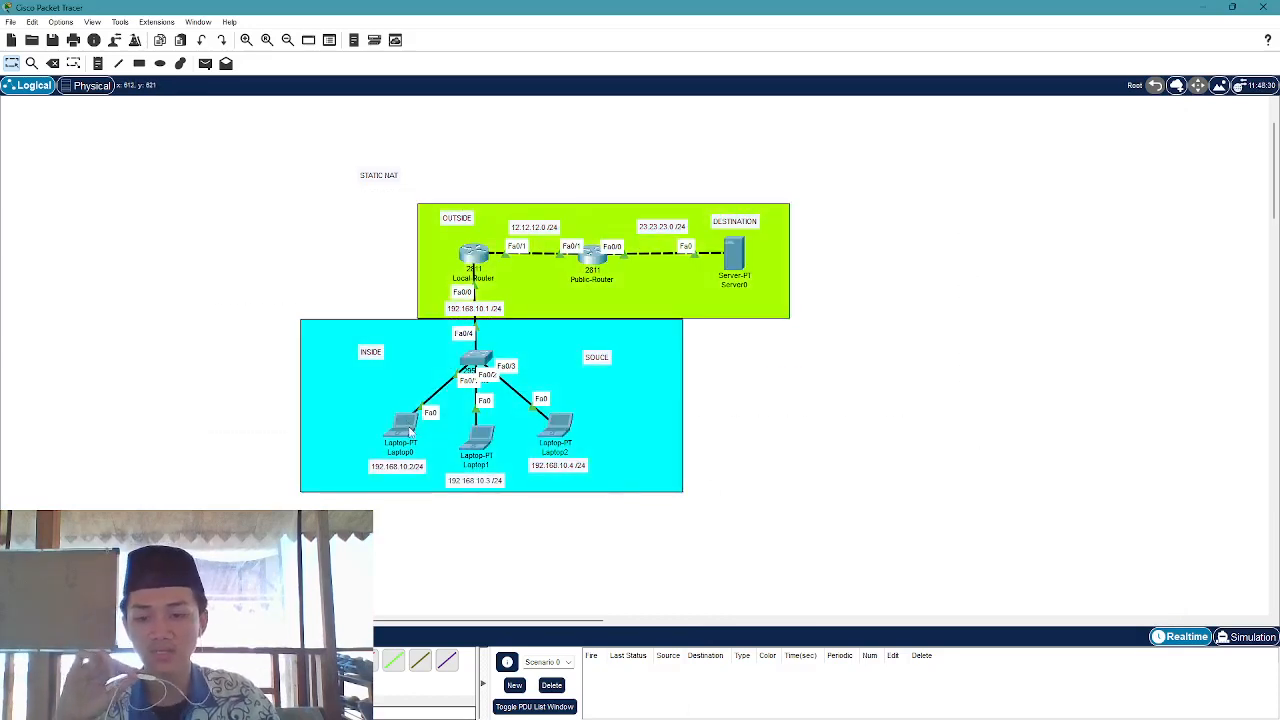
{"action": "mouse_move", "coordinate": [409, 430]}
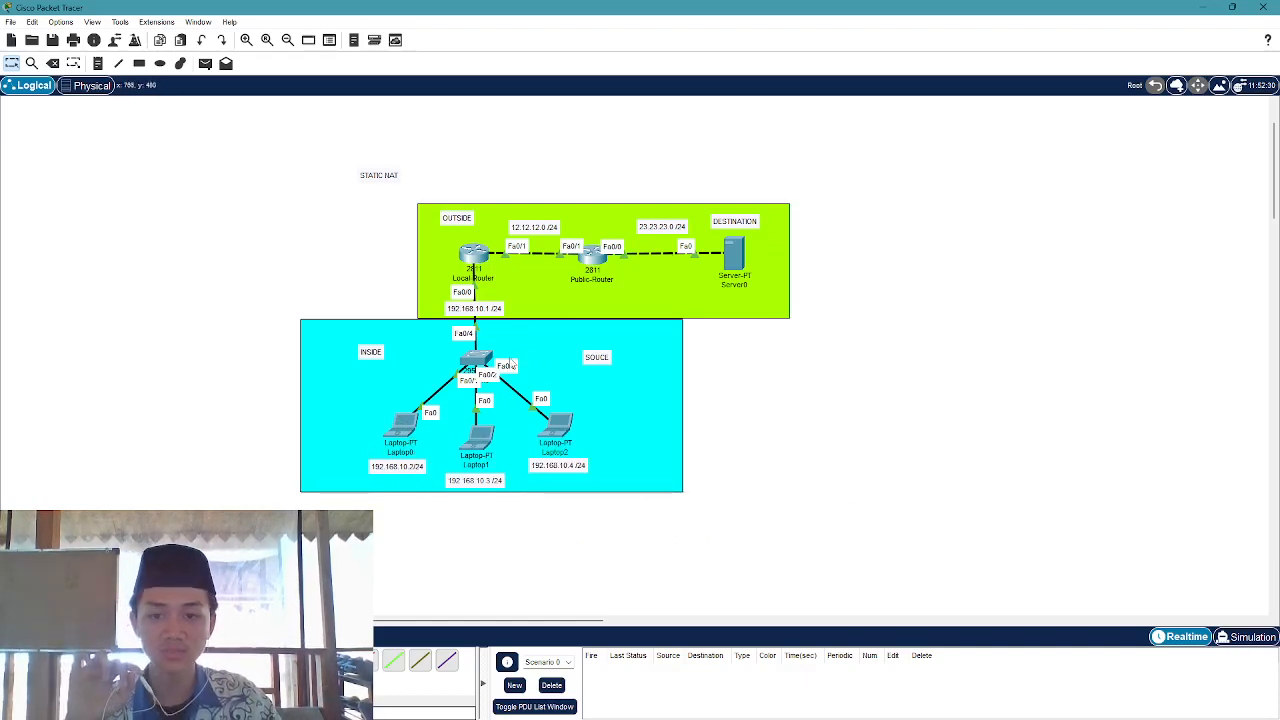
Open Laptop1's device window and close it again
{"action": "left_click", "coordinate": [488, 445]}
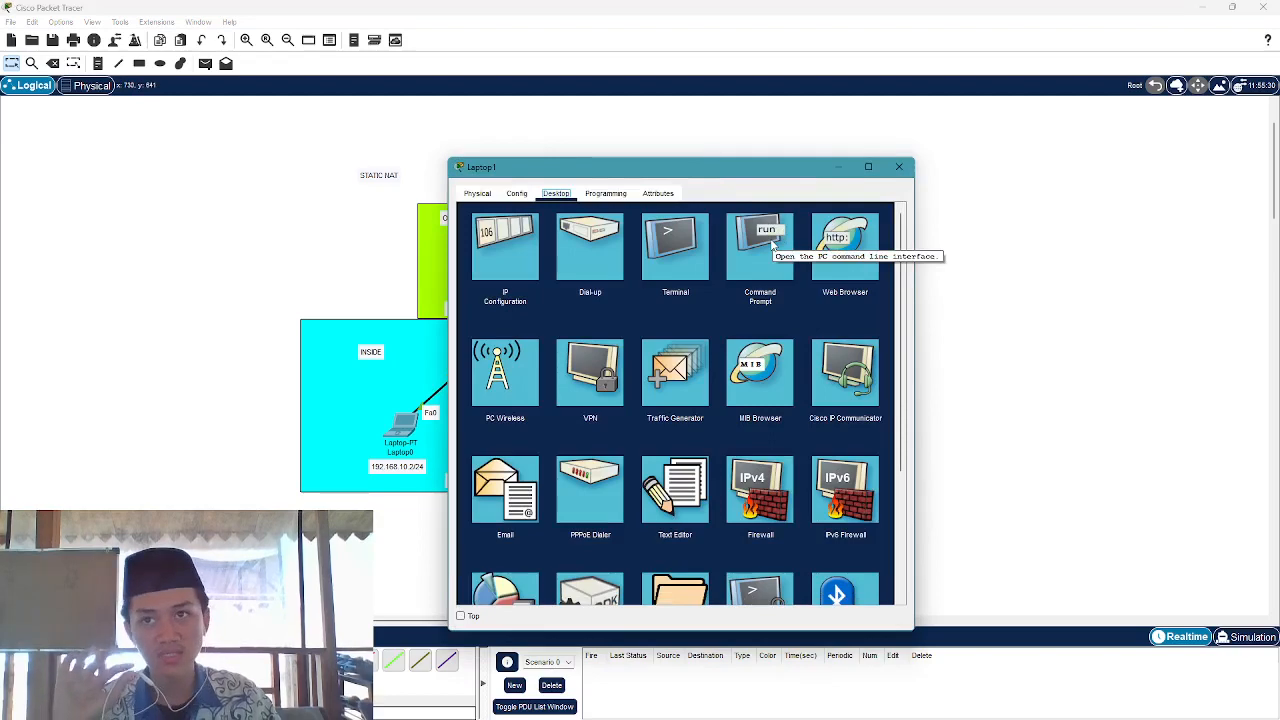
{"action": "left_click", "coordinate": [904, 171]}
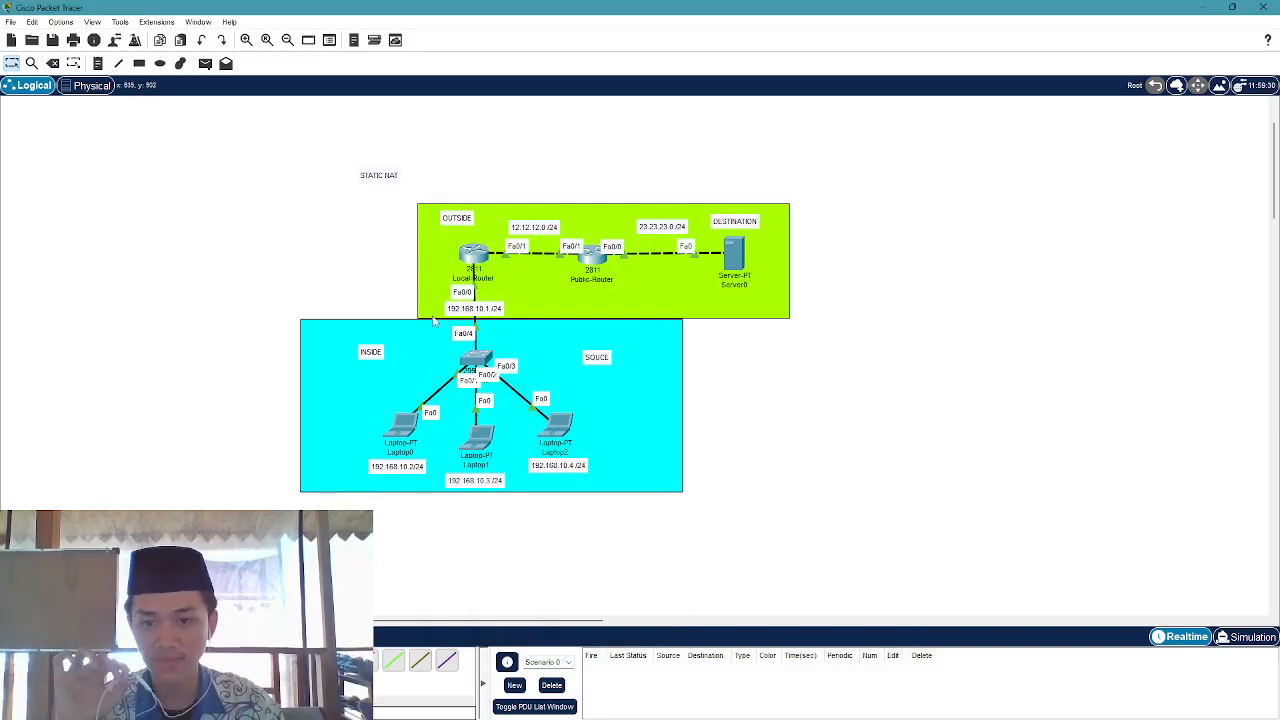
Open Local-Router's CLI and enter privileged mode with enable
{"action": "left_click", "coordinate": [472, 254]}
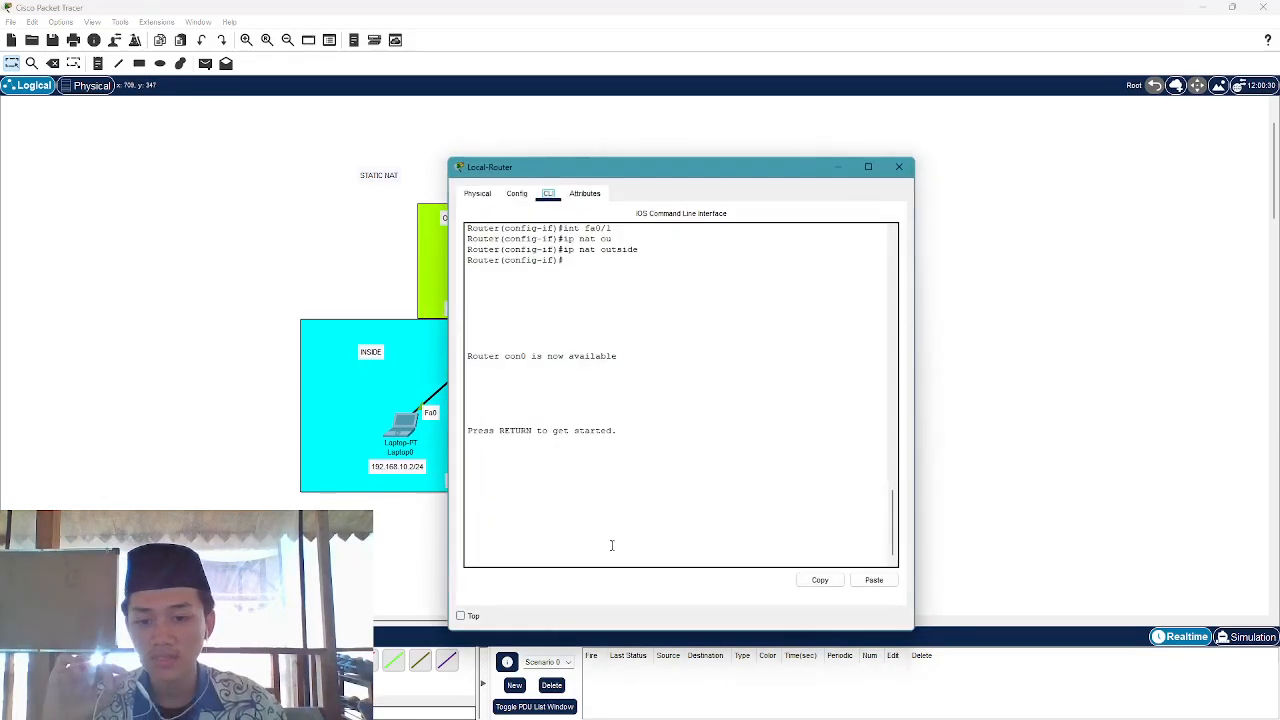
{"action": "key", "text": "Return"}
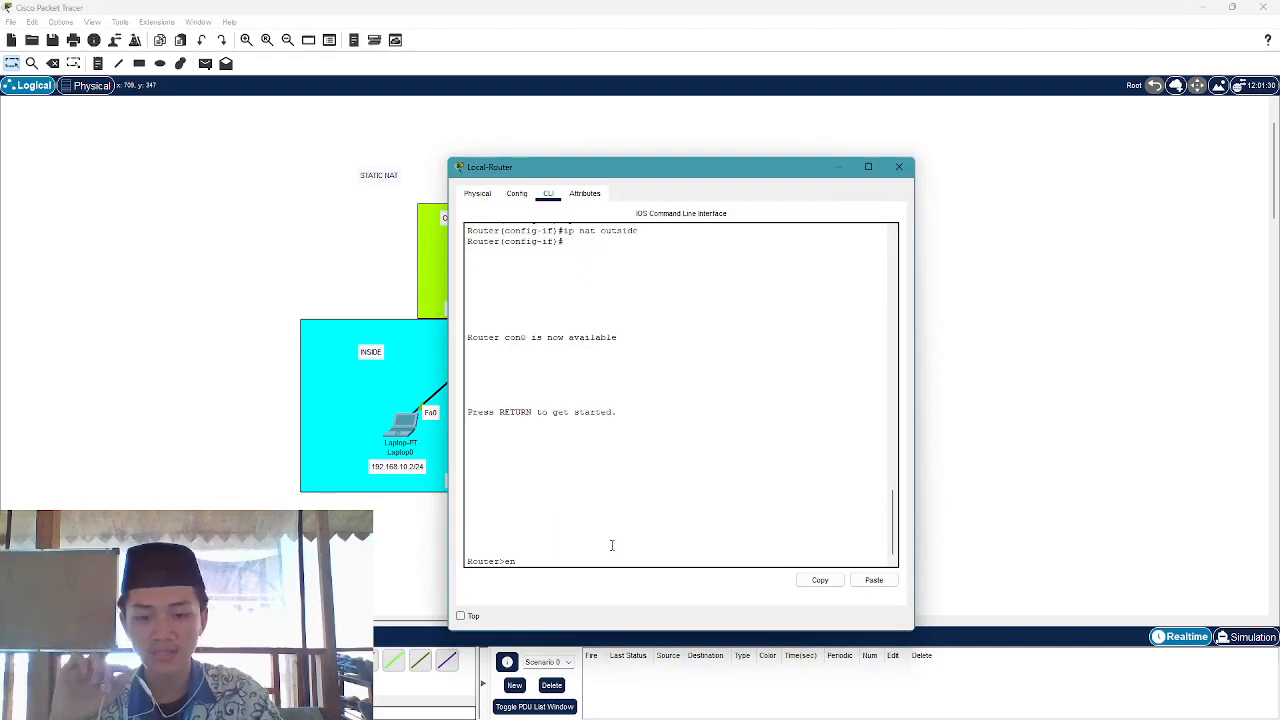
{"action": "type", "text": "en"}
{"action": "key", "text": "Return"}
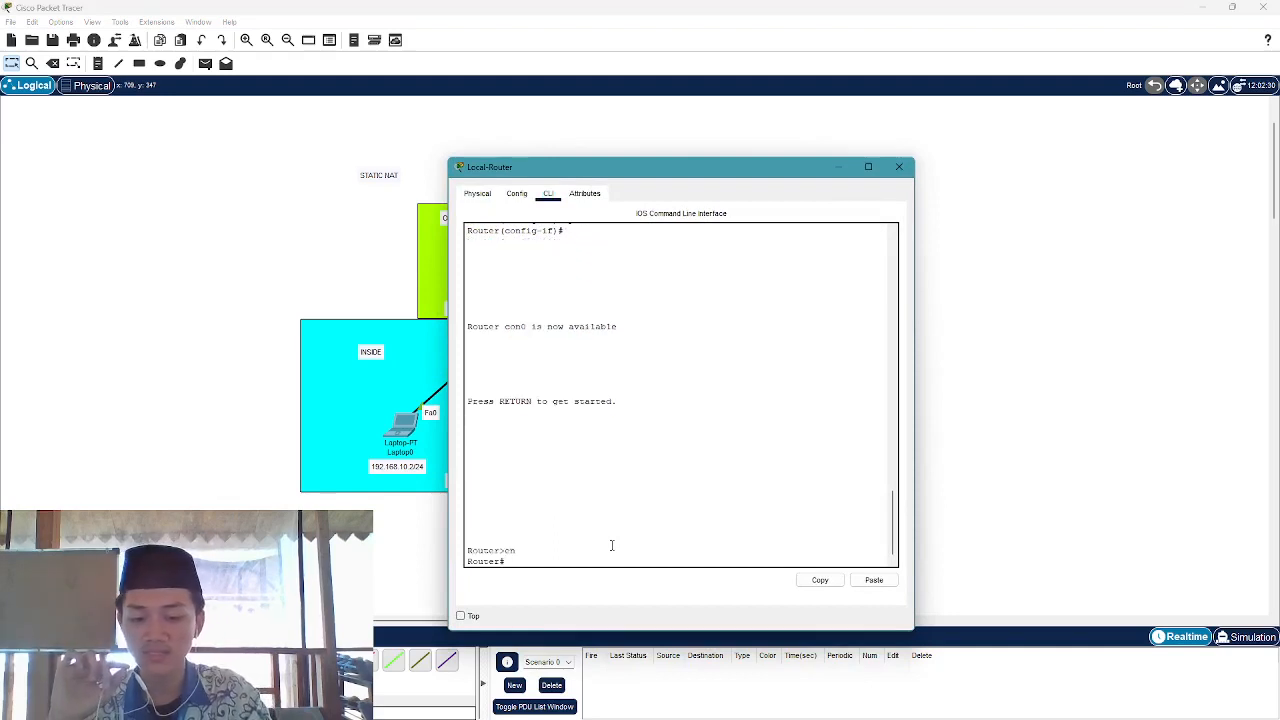
Run show ip nat translations, showing 12.12.12.12 mapped to 192.168.10.2, then close the window
{"action": "type", "text": "s"}
{"action": "key", "text": "Tab"}
{"action": "type", "text": "h"}
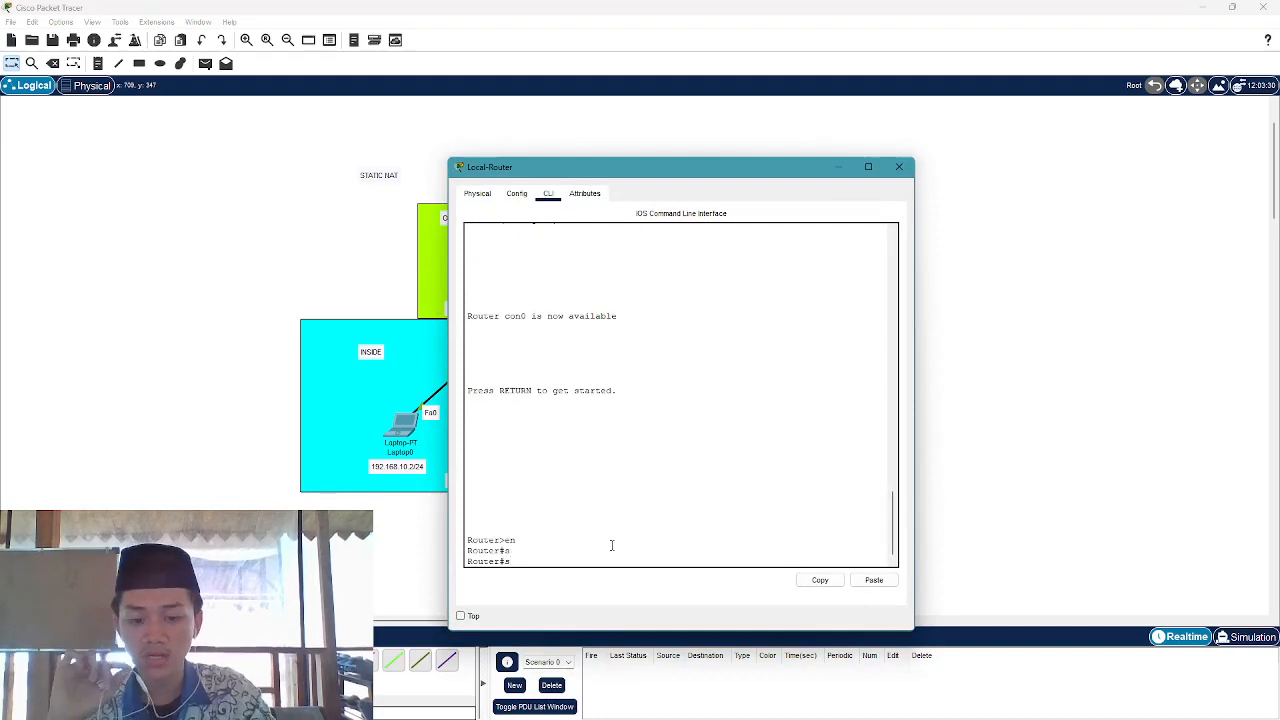
{"action": "key", "text": "Tab"}
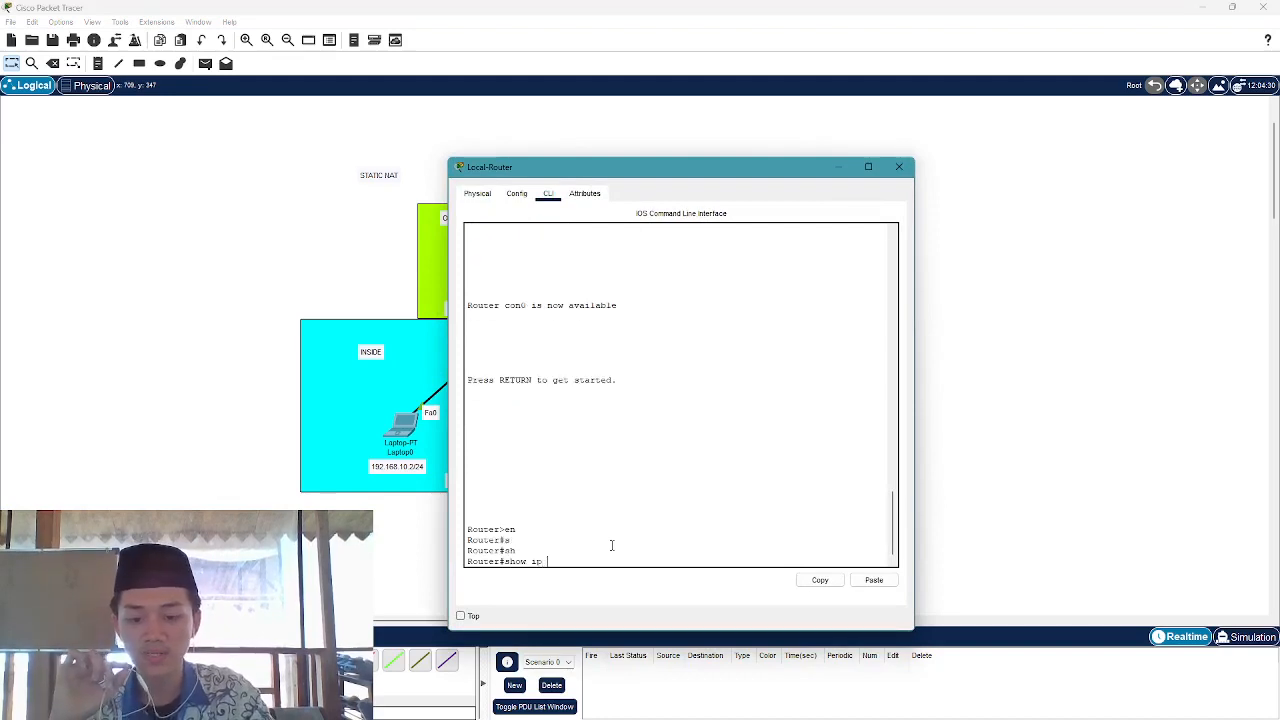
{"action": "type", "text": "ip n"}
{"action": "key", "text": "Tab"}
{"action": "type", "text": "a"}
{"action": "key", "text": "Tab"}
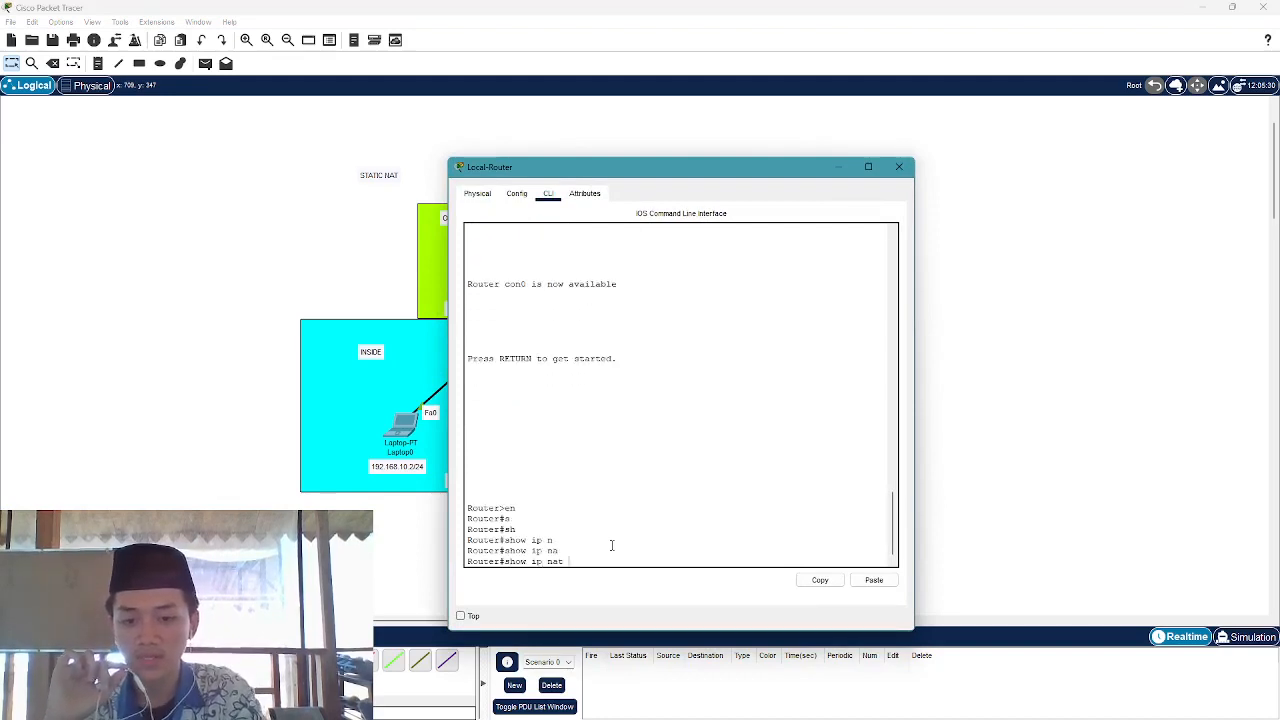
{"action": "type", "text": "tra"}
{"action": "key", "text": "Tab"}
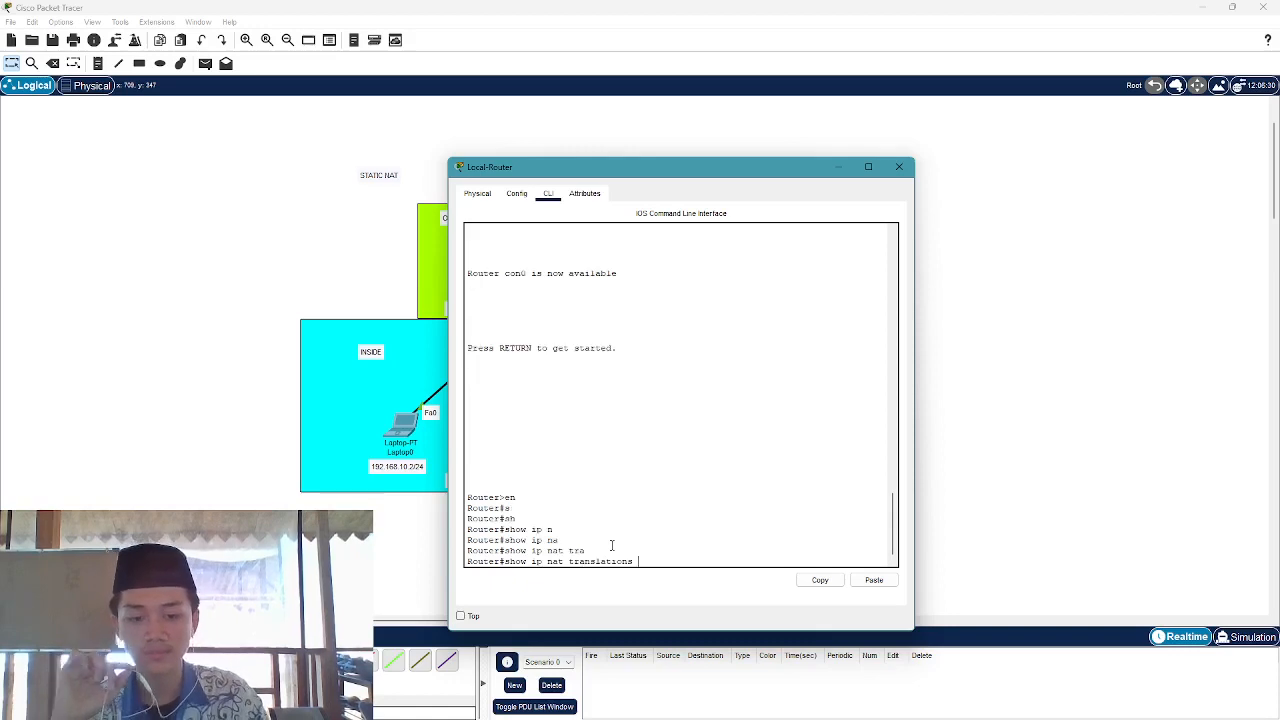
{"action": "key", "text": "Return"}
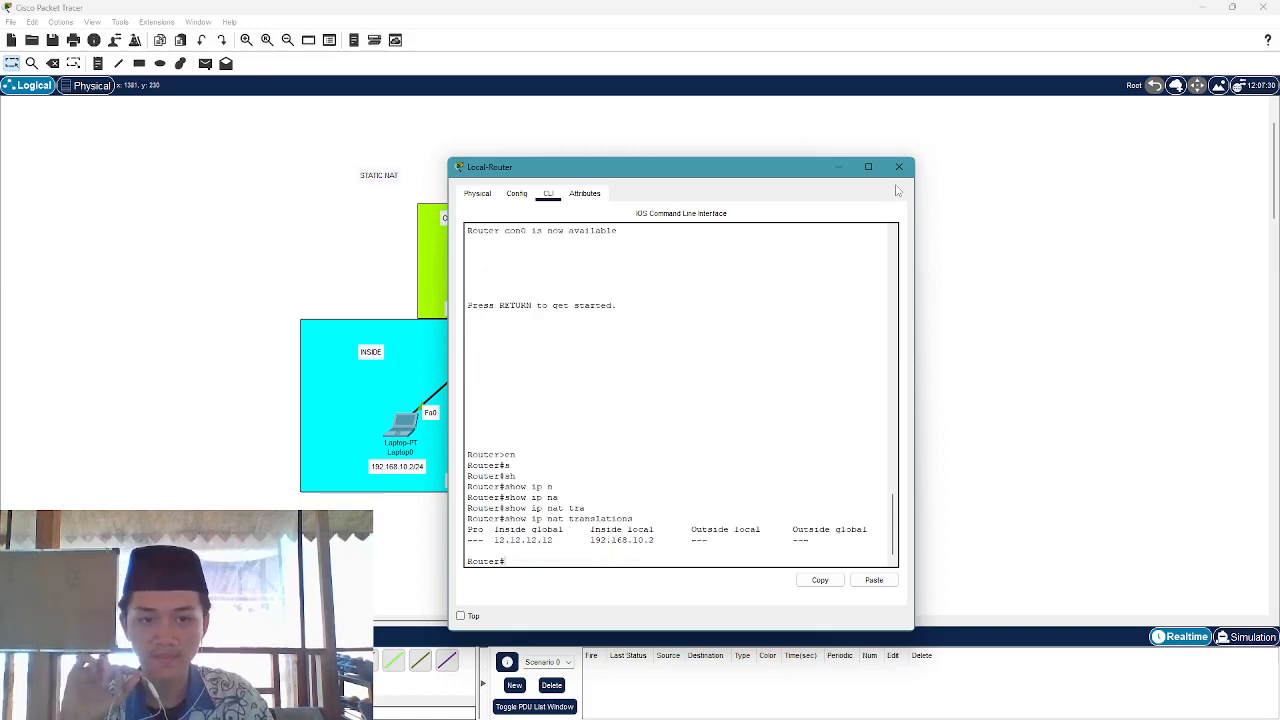
{"action": "left_click", "coordinate": [899, 168]}
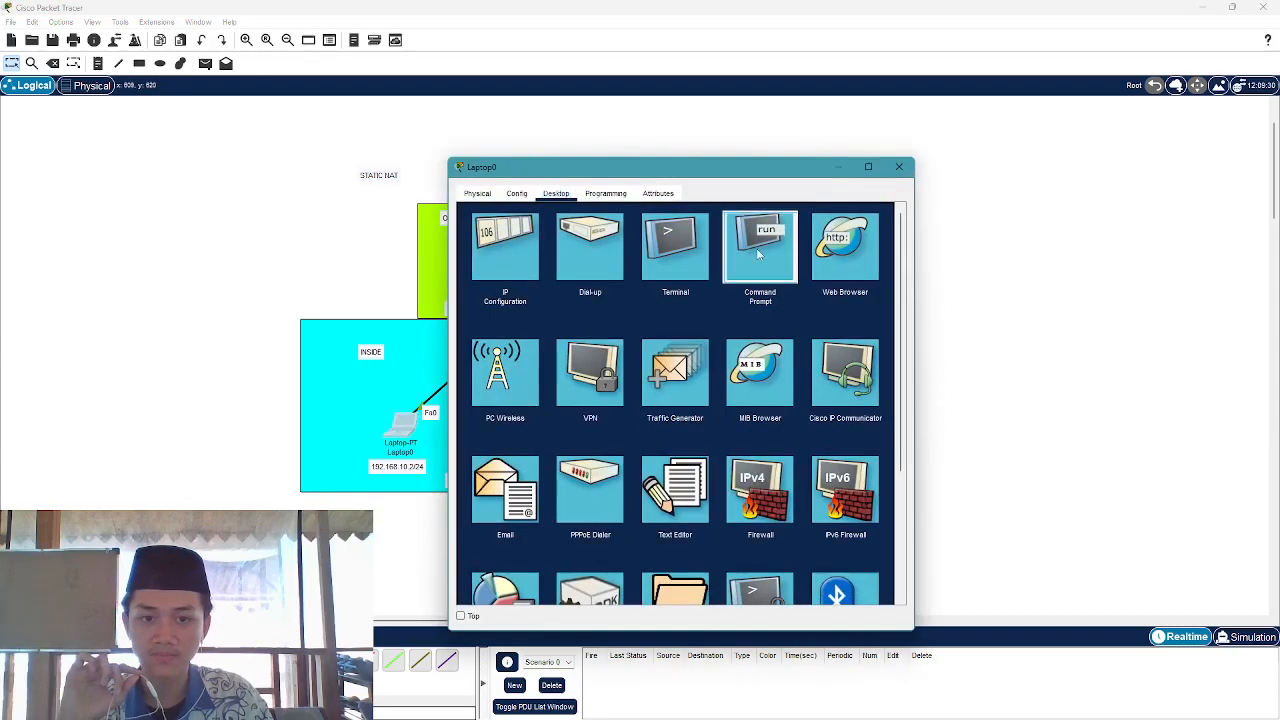
Rerun ping 23.23.23.2 from Laptop0, then open Local-Router's command line
{"action": "left_click", "coordinate": [757, 245]}
{"action": "key", "text": "Up"}
{"action": "key", "text": "Return"}
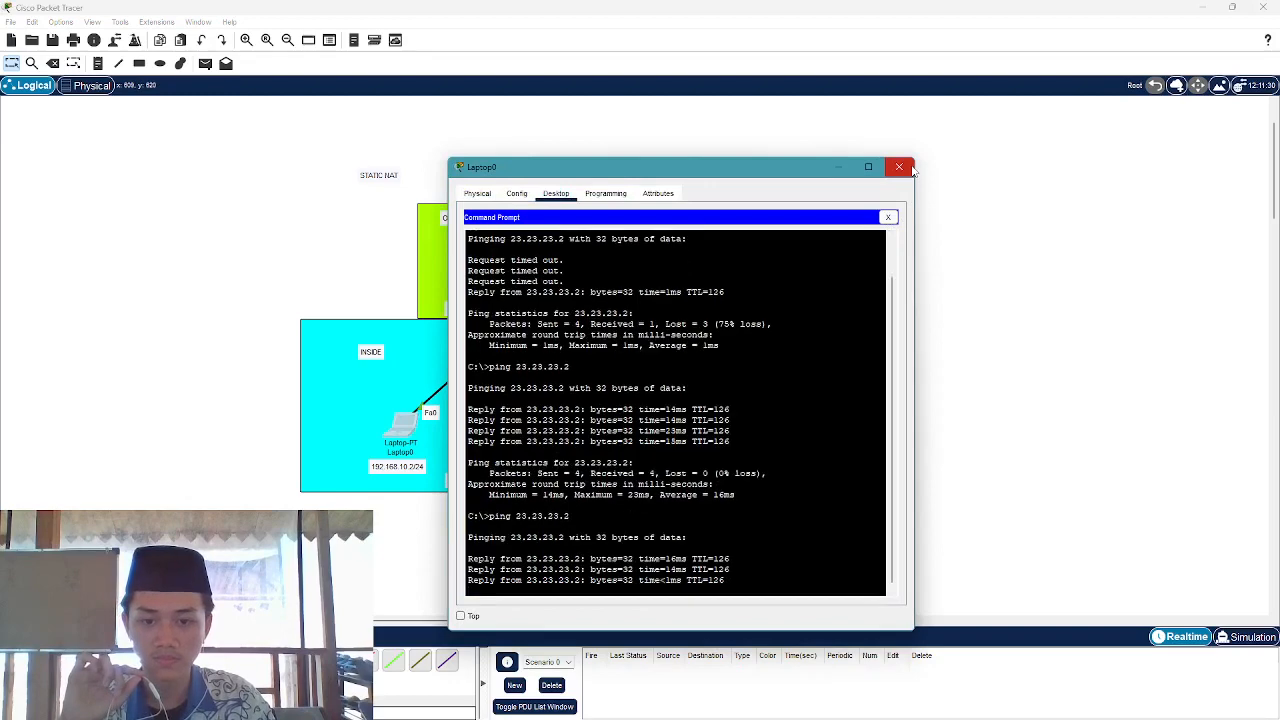
{"action": "left_click", "coordinate": [899, 167]}
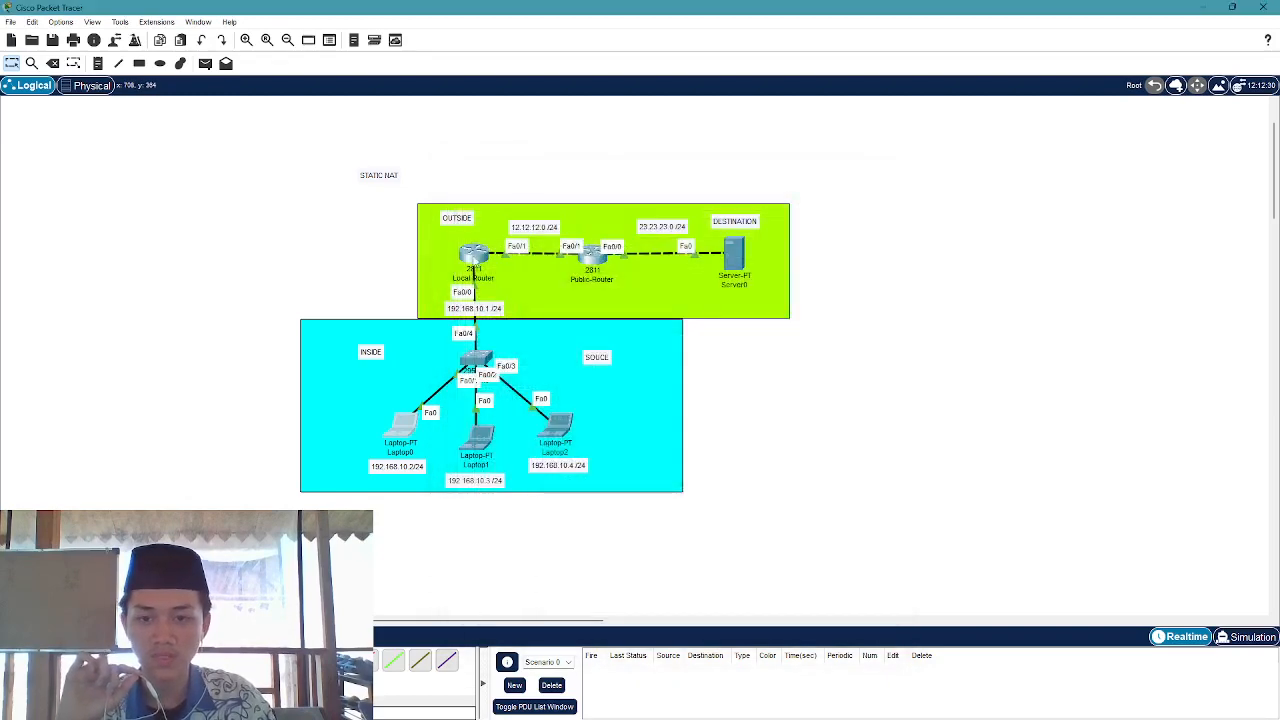
{"action": "left_click", "coordinate": [482, 368]}
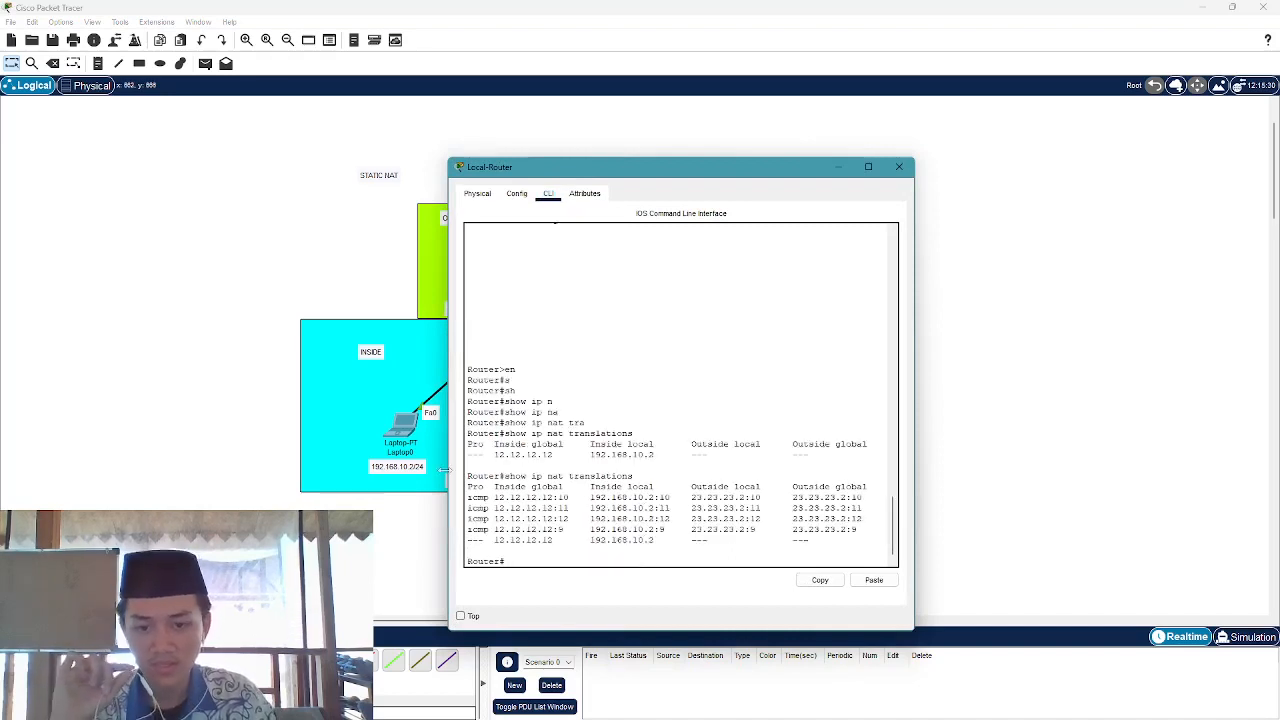
Highlight the NAT translations header and icmp rows in Local-Router's CLI output
{"action": "left_click_drag", "start_coordinate": [467, 486], "coordinate": [860, 529]}
{"action": "left_click", "coordinate": [712, 543]}
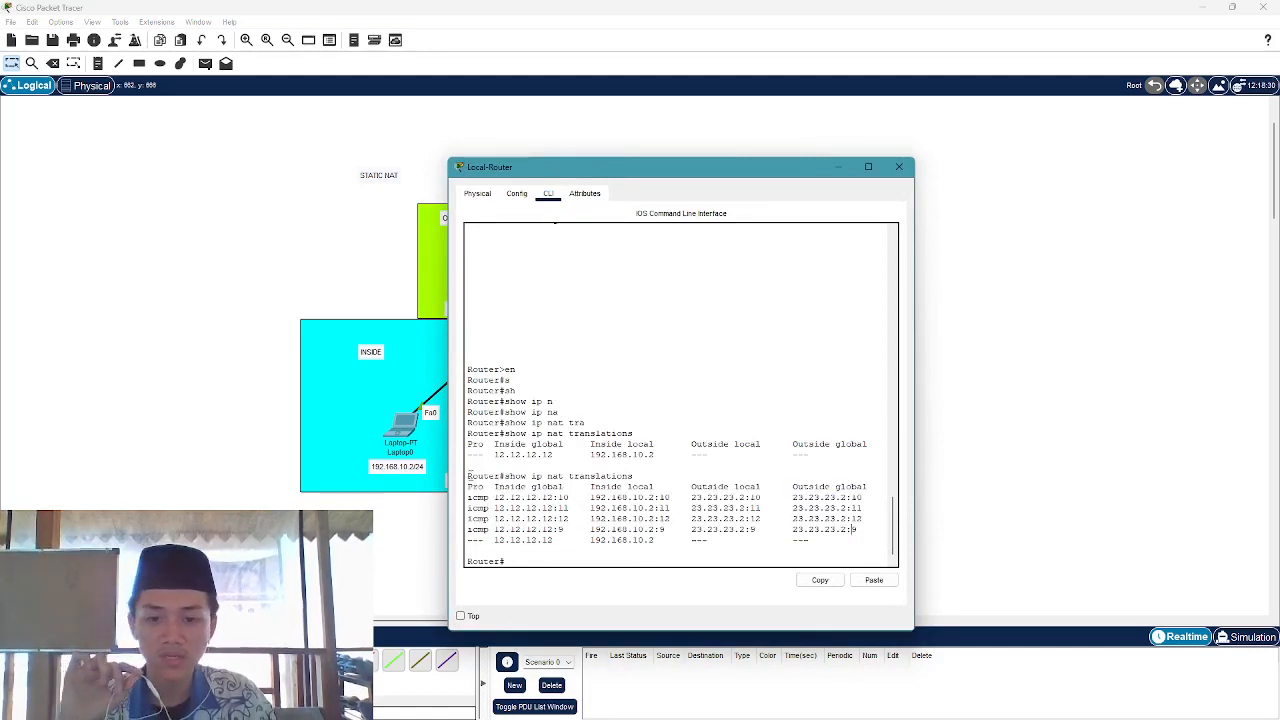
{"action": "left_click_drag", "start_coordinate": [467, 476], "coordinate": [553, 519]}
{"action": "left_click", "coordinate": [886, 534]}
{"action": "left_click", "coordinate": [496, 510]}
{"action": "left_click", "coordinate": [749, 508]}
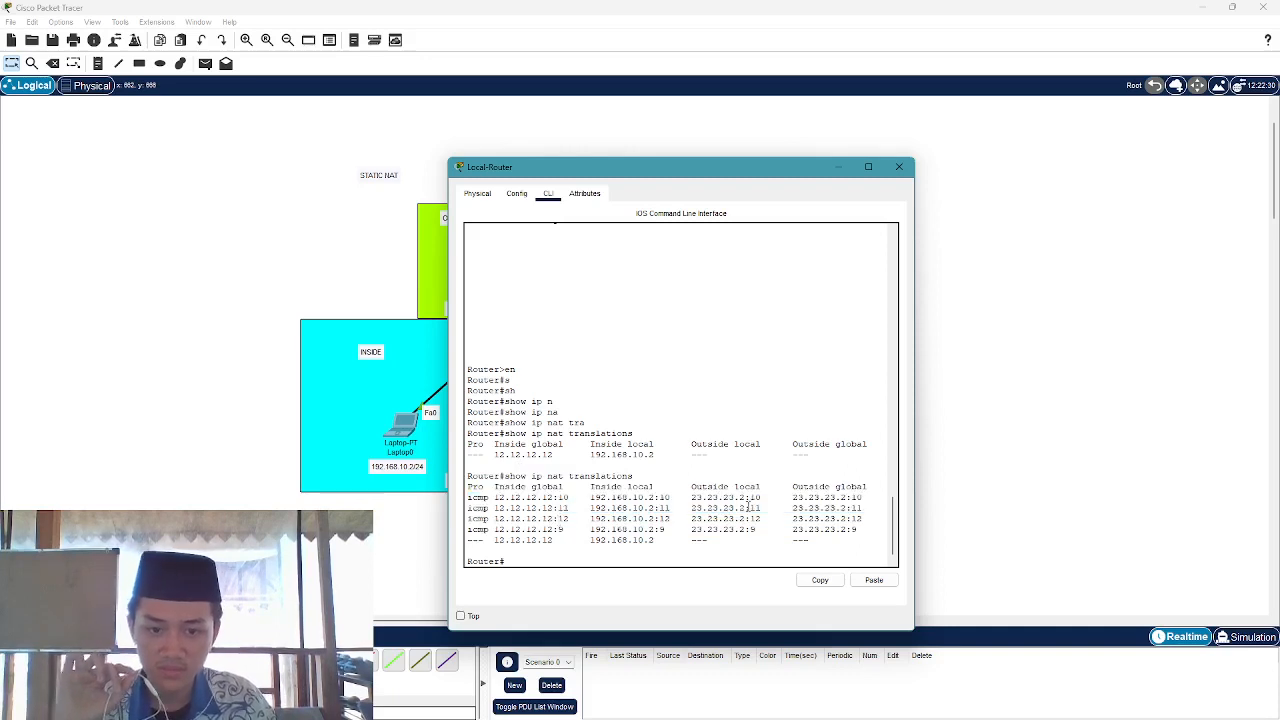
Point out icmp rows :10 through :12 and :9, then close the Local-Router window
{"action": "left_click_drag", "start_coordinate": [468, 497], "coordinate": [860, 520]}
{"action": "left_click", "coordinate": [527, 490]}
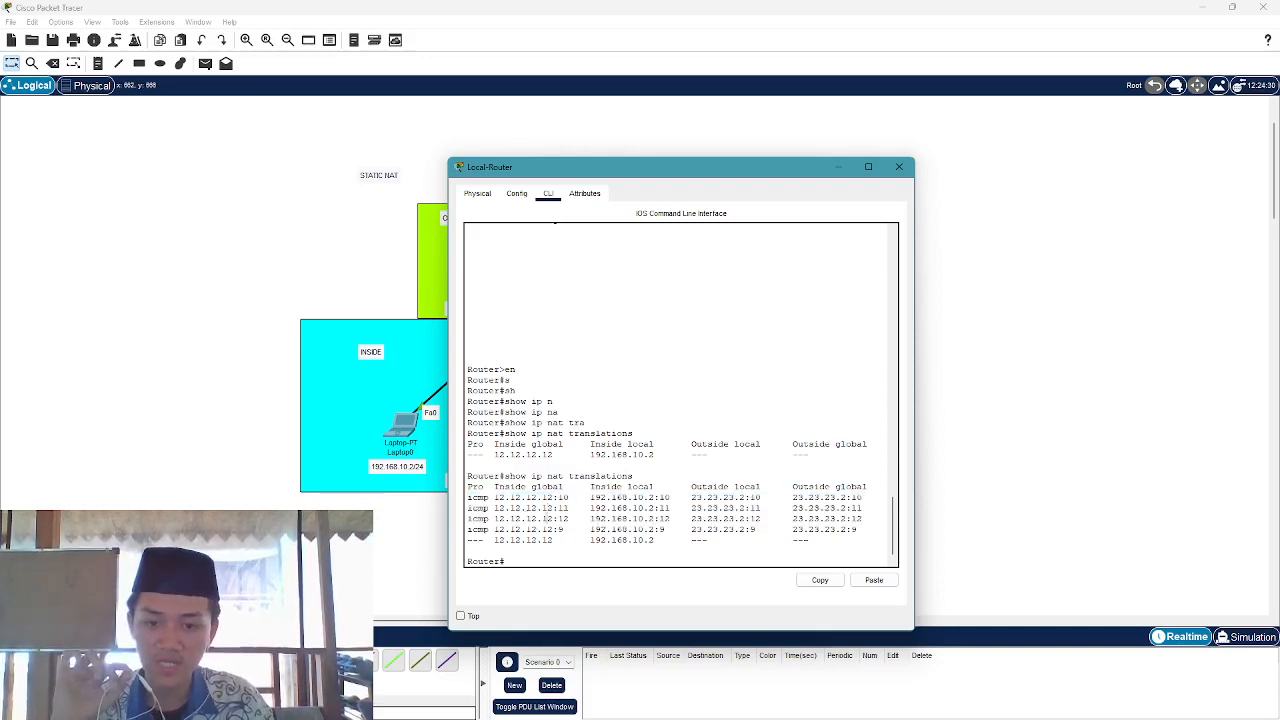
{"action": "left_click_drag", "start_coordinate": [590, 497], "coordinate": [866, 531]}
{"action": "left_click", "coordinate": [687, 497]}
{"action": "left_click", "coordinate": [765, 507]}
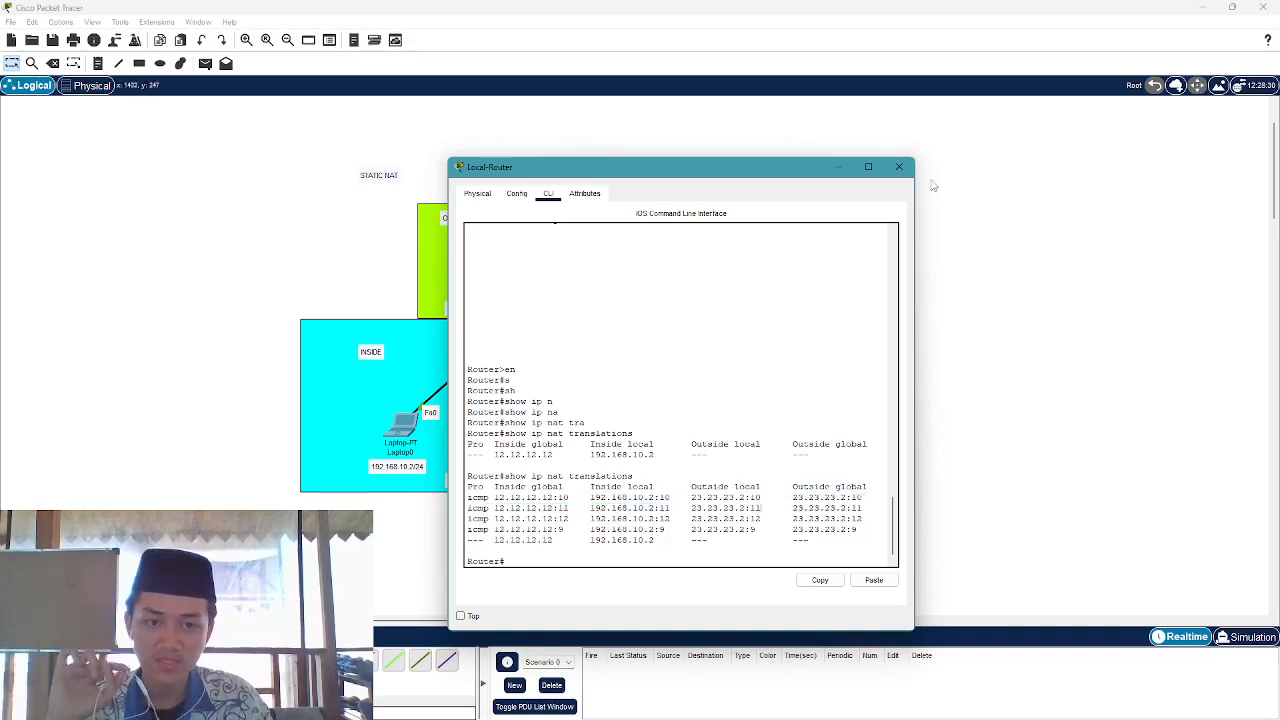
{"action": "left_click", "coordinate": [899, 166]}
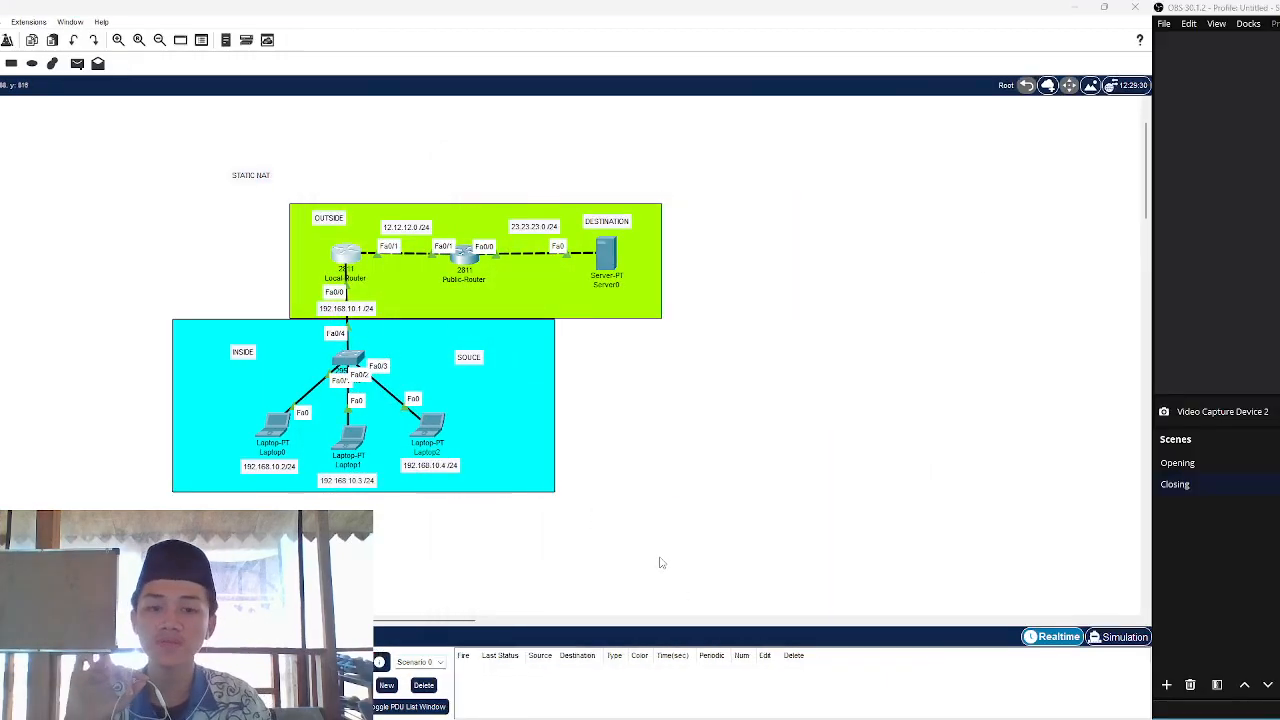